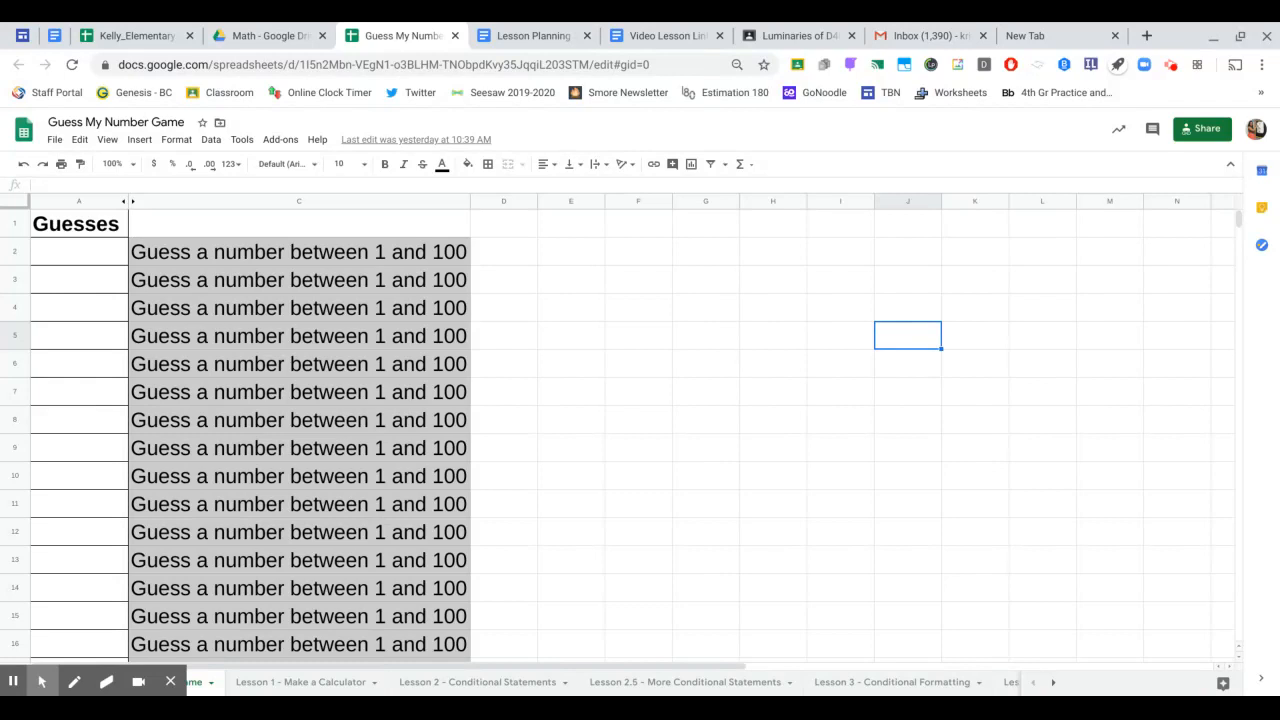
- Enter the guesses 7, 62, 99 and 71 in A2:A5, then go to the Lesson 3 sheet
{"action": "left_click", "coordinate": [52, 250]}
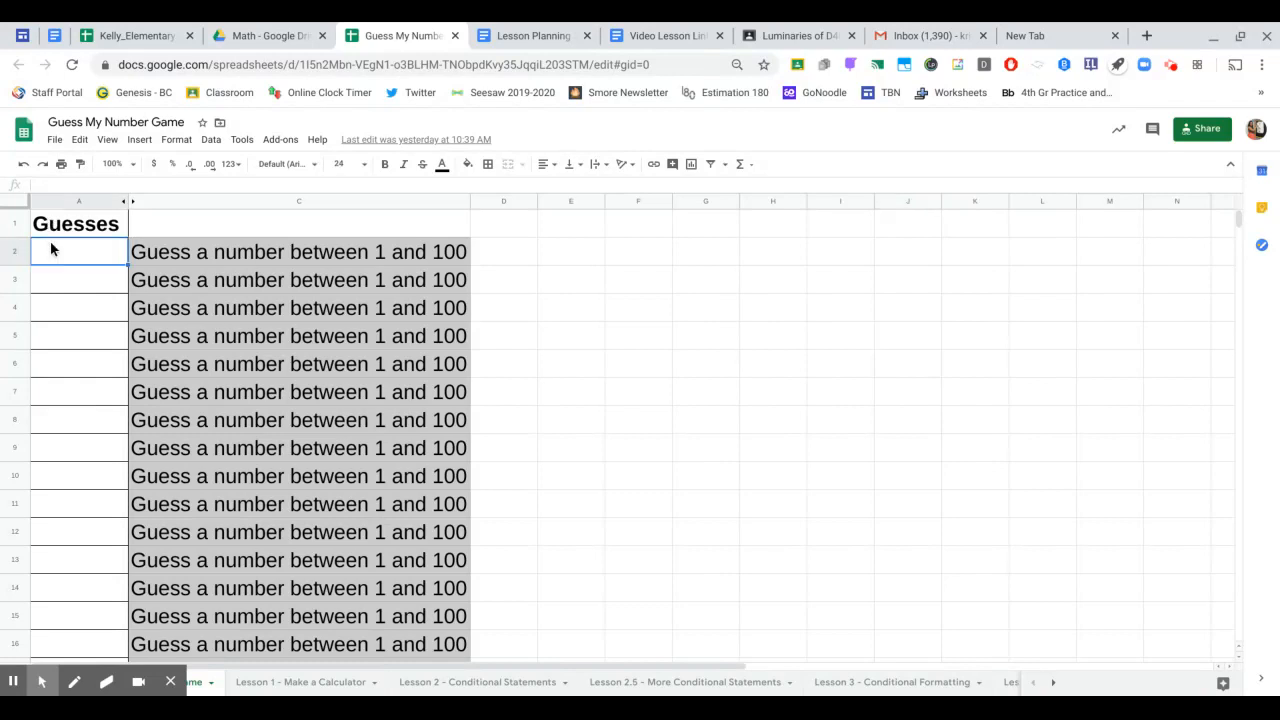
{"action": "type", "text": "7"}
{"action": "key", "text": "Return"}
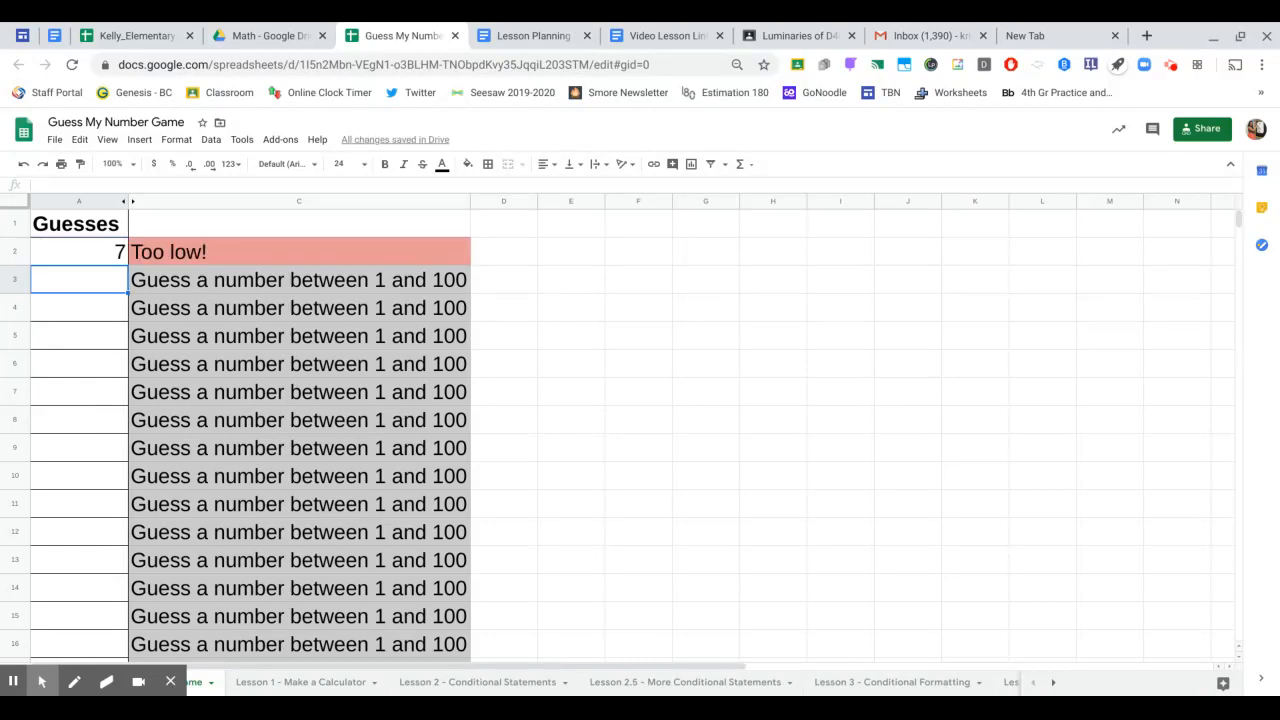
{"action": "type", "text": "62"}
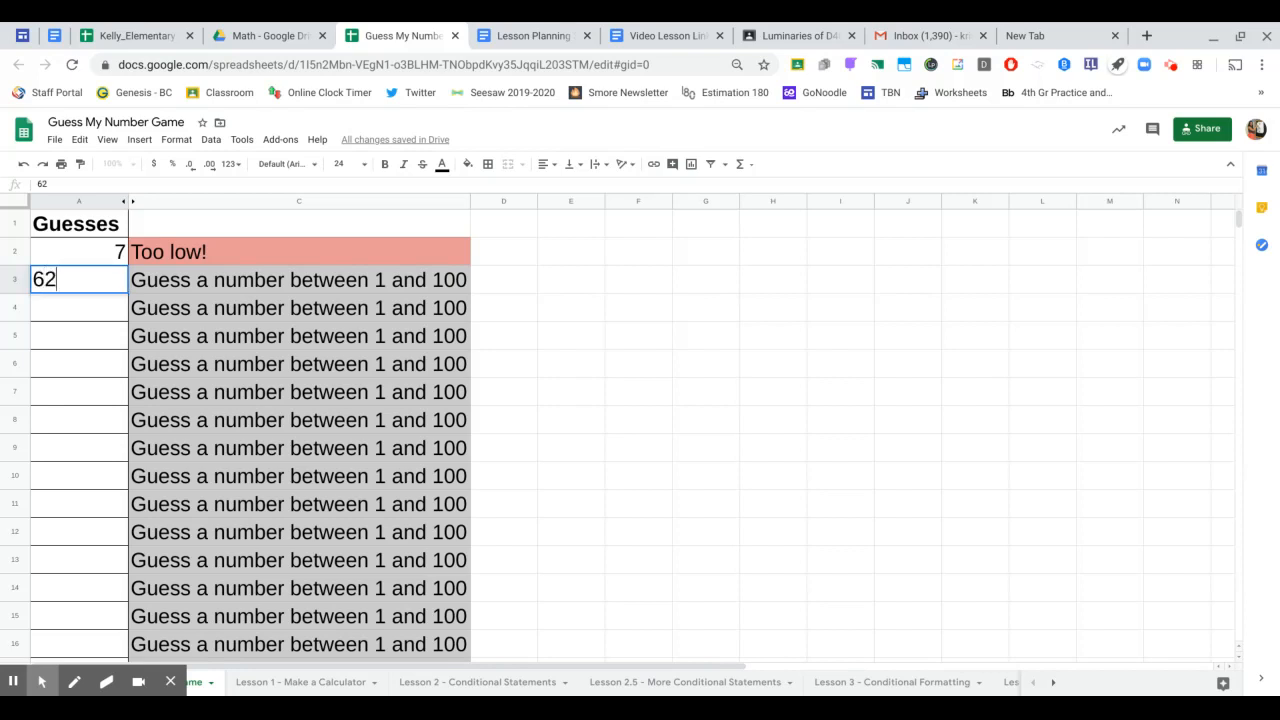
{"action": "key", "text": "Return"}
{"action": "type", "text": "99"}
{"action": "key", "text": "Return"}
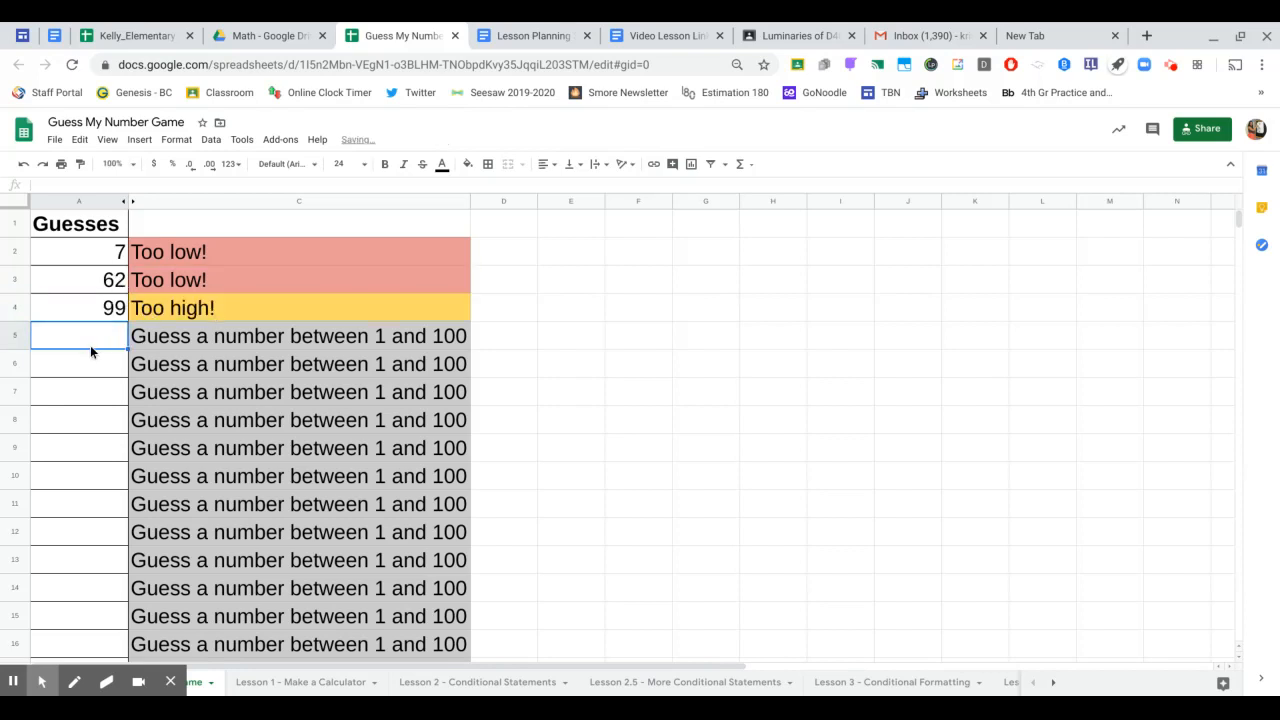
{"action": "type", "text": "71"}
{"action": "key", "text": "Return"}
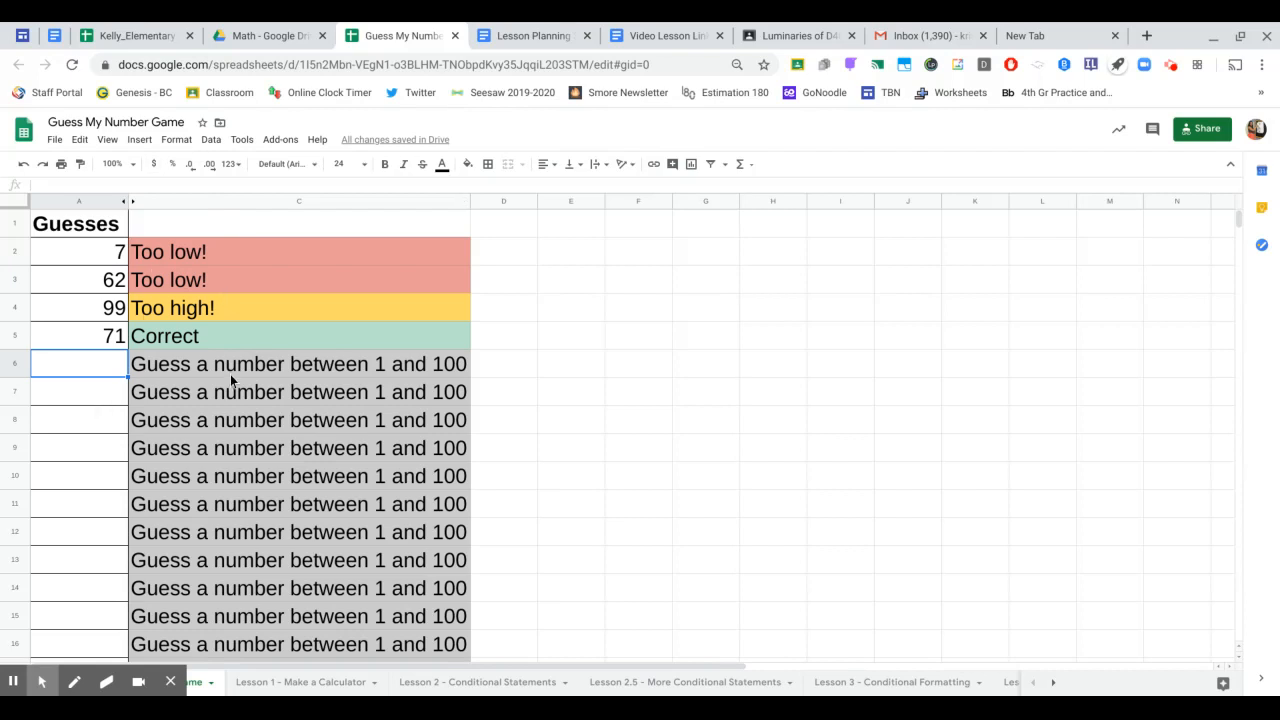
{"action": "left_click", "coordinate": [868, 688]}
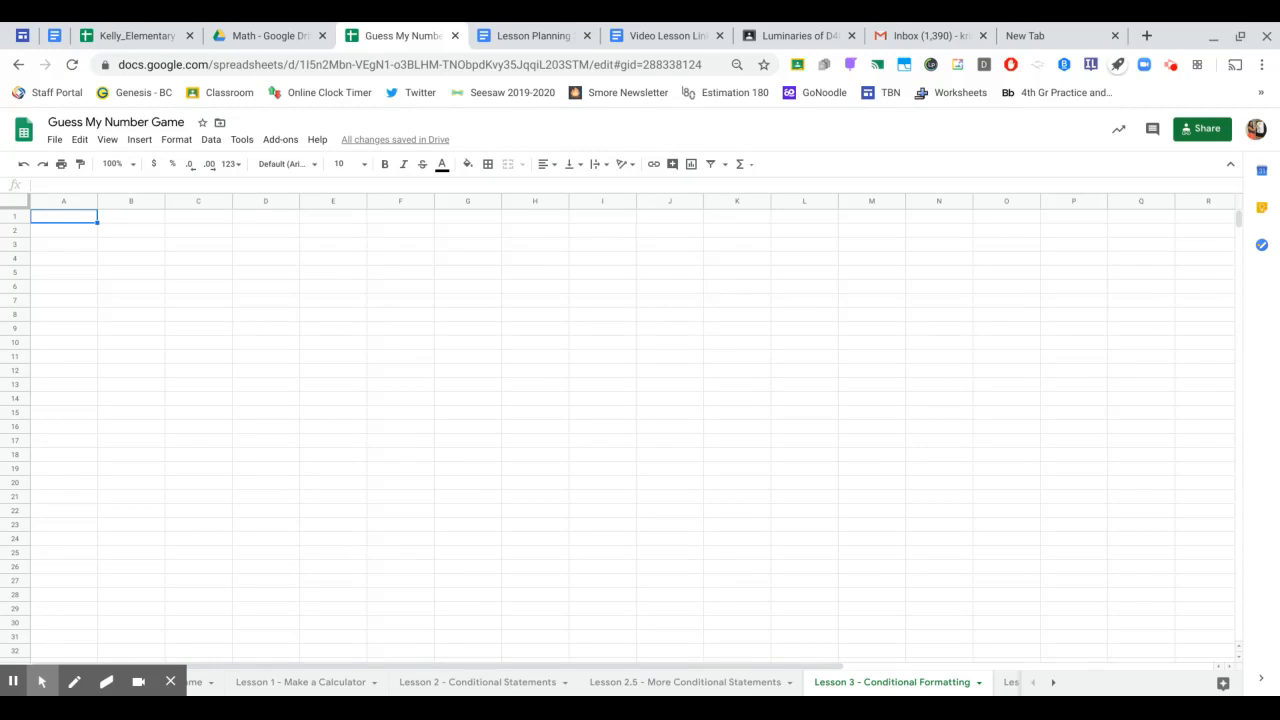
- Copy A1:B15 from Lesson 2.5 and paste it into A1 of Lesson 3
{"action": "left_click", "coordinate": [688, 685]}
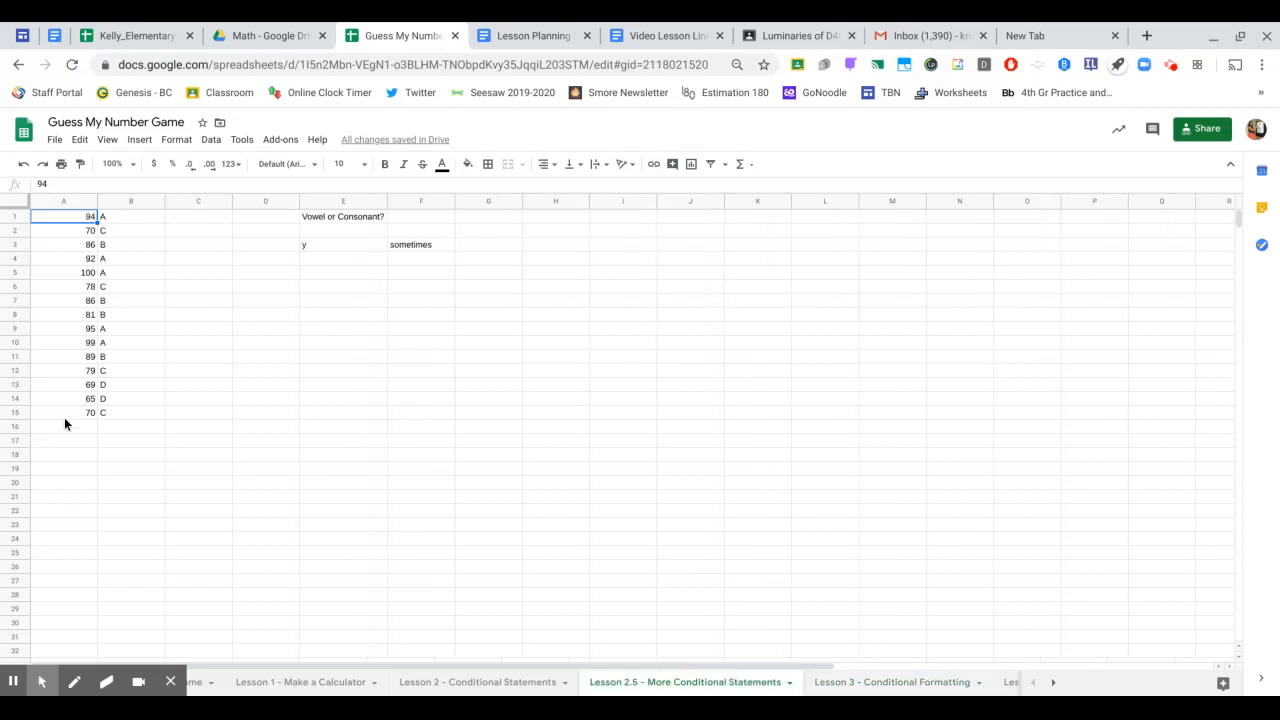
{"action": "left_click", "coordinate": [120, 414]}
{"action": "left_click", "coordinate": [57, 212], "text": "shift"}
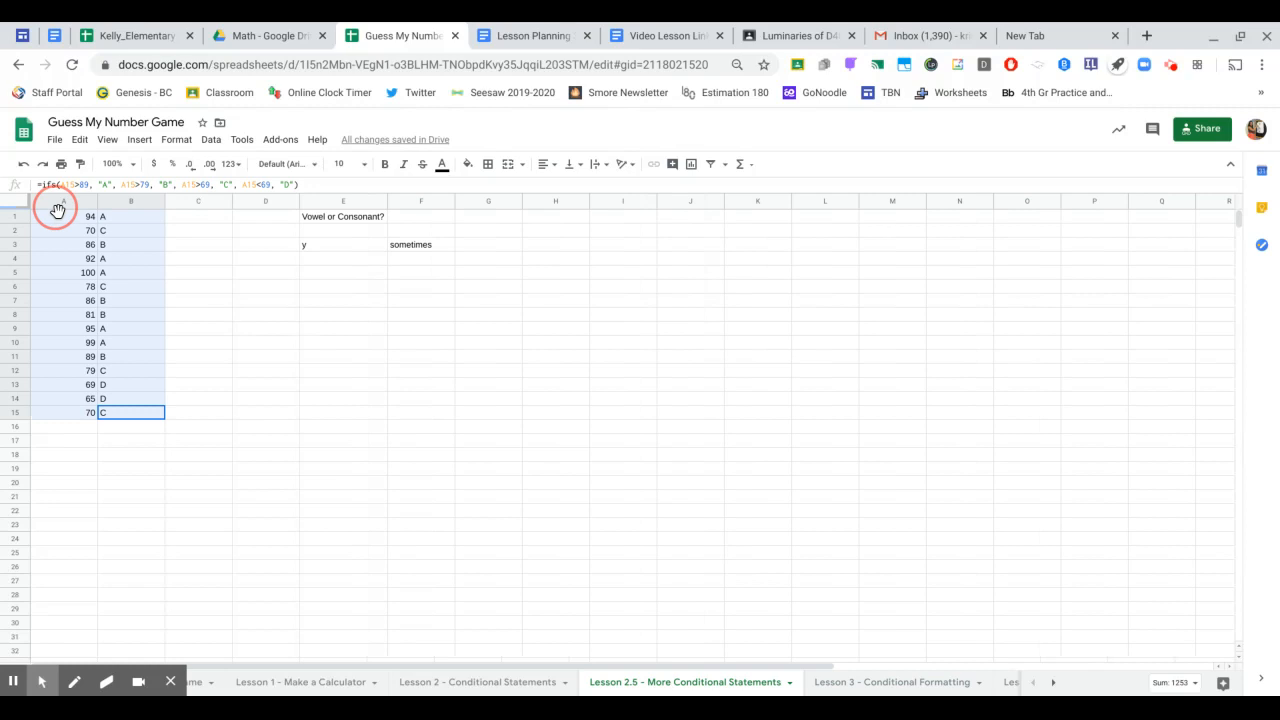
{"action": "key", "text": "ctrl+c"}
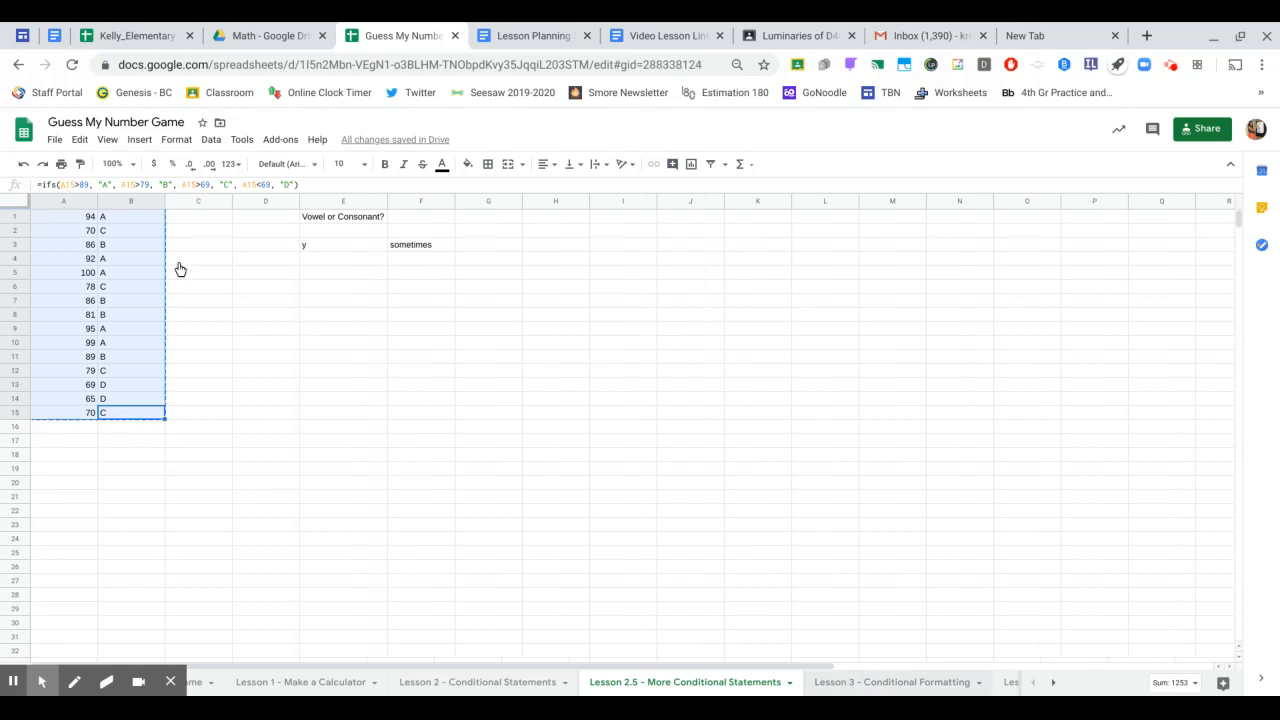
{"action": "key", "text": "ctrl+shift+Page_Down"}
{"action": "left_click", "coordinate": [86, 222]}
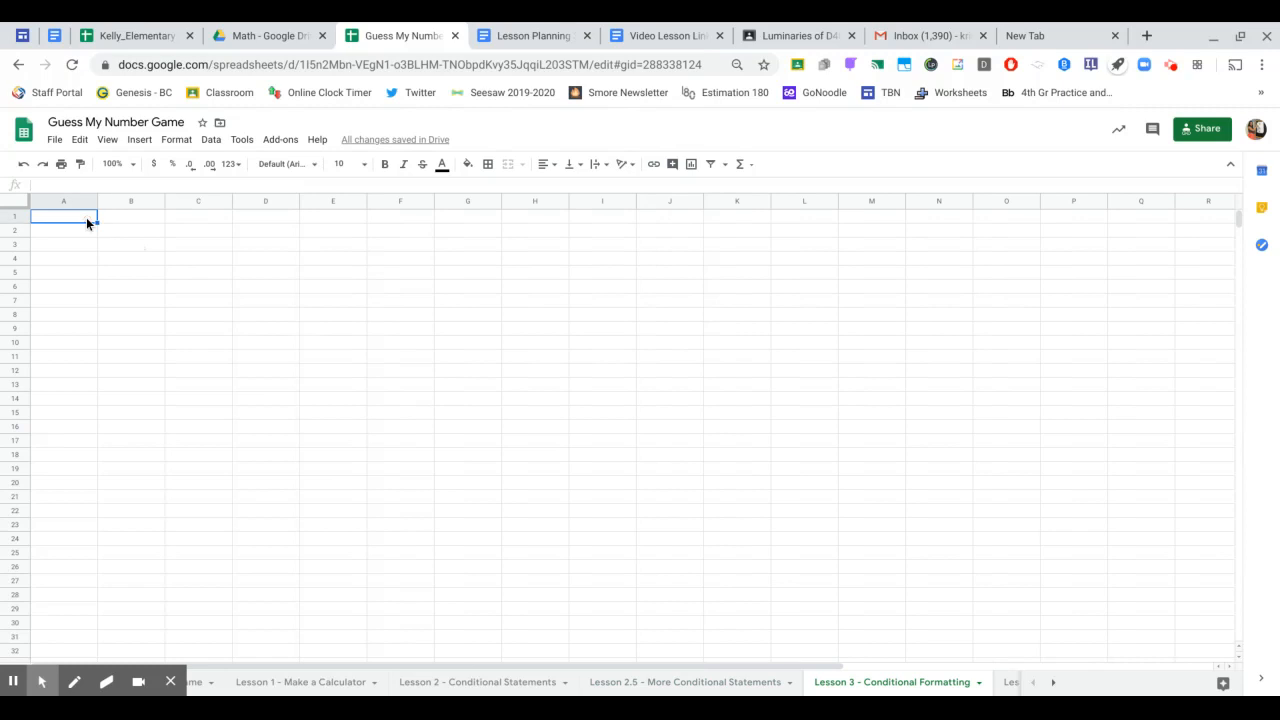
{"action": "key", "text": "ctrl+v"}
{"action": "left_click", "coordinate": [207, 305]}
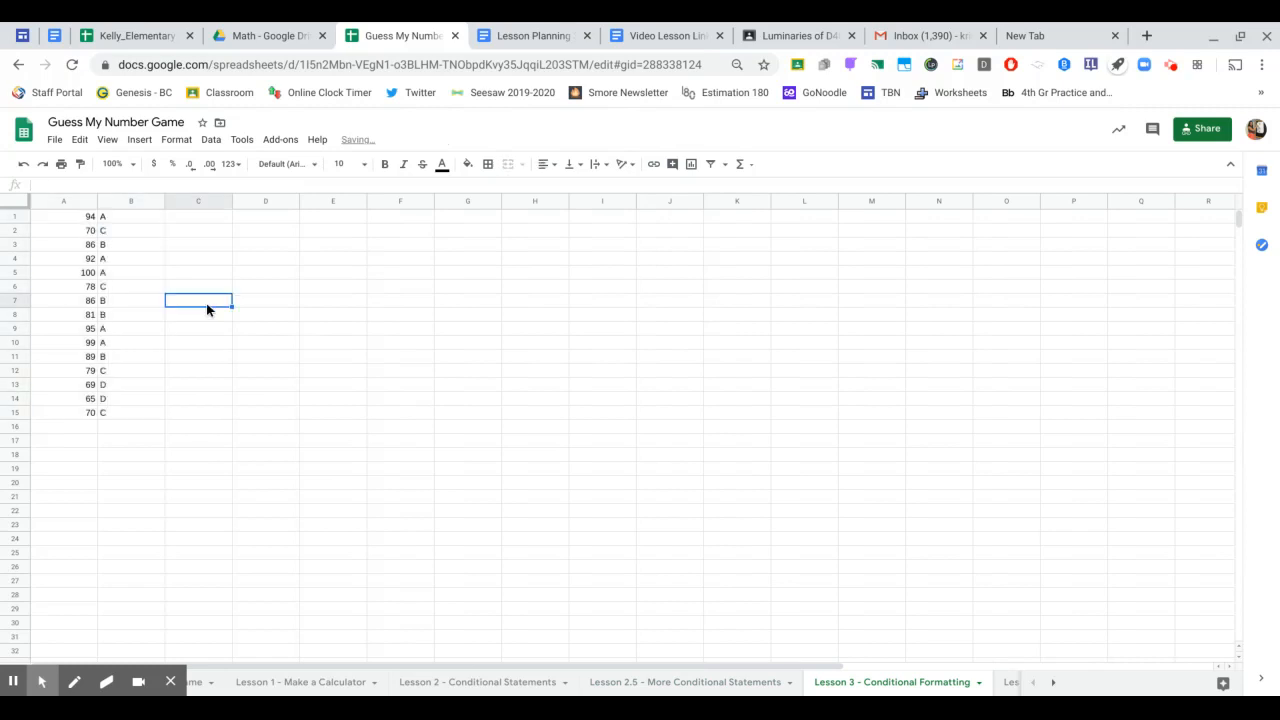
- Zoom the sheet to 150% and select letter-grade column B for formatting
{"action": "left_click", "coordinate": [114, 164]}
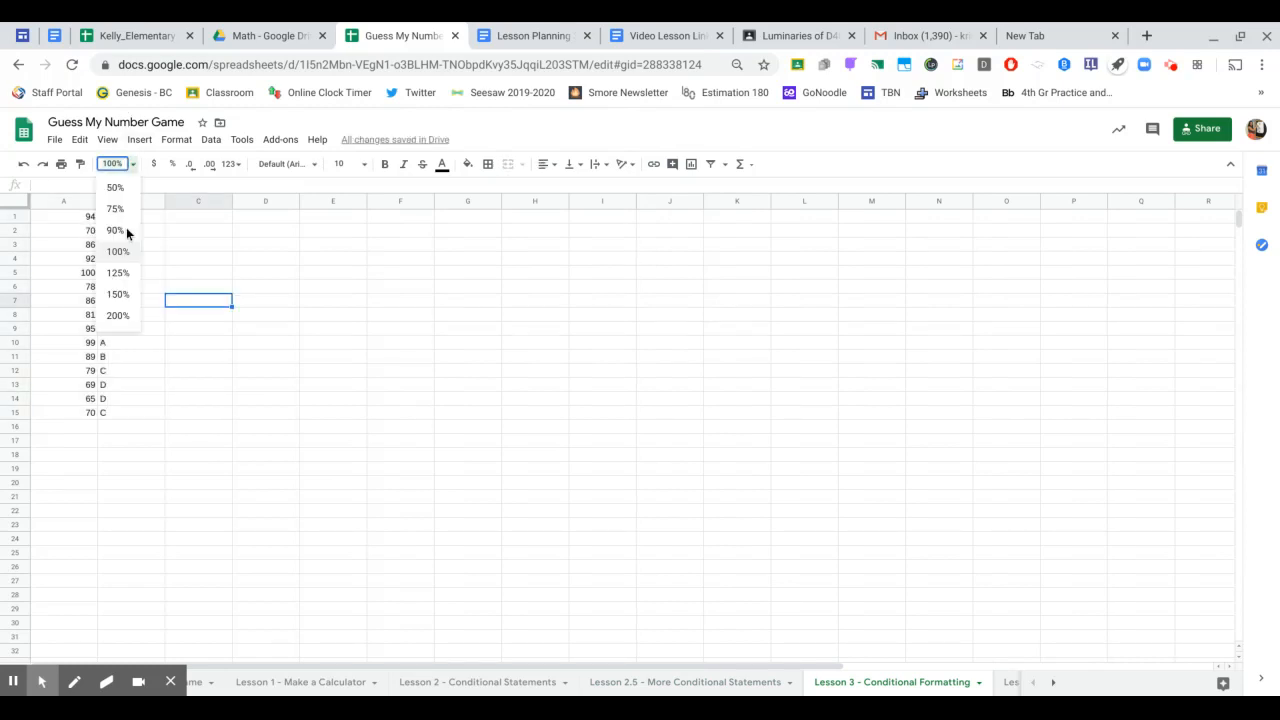
{"action": "left_click", "coordinate": [120, 294]}
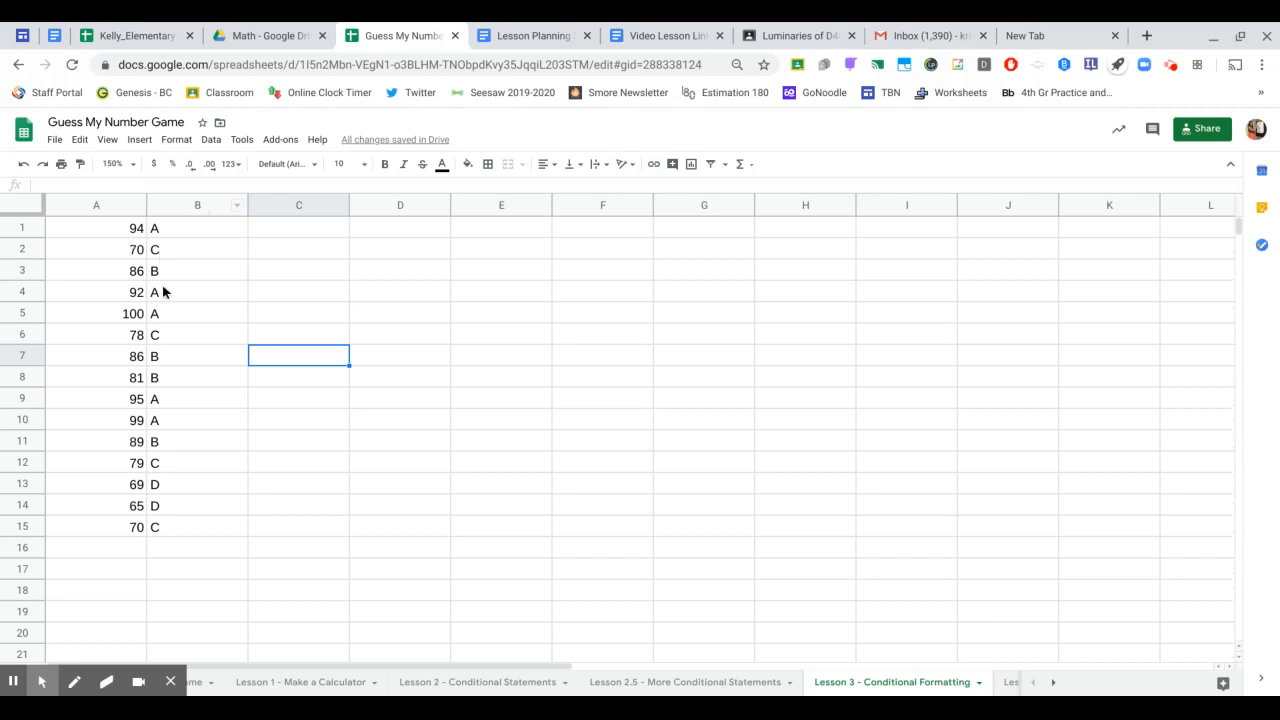
{"action": "left_click", "coordinate": [180, 205]}
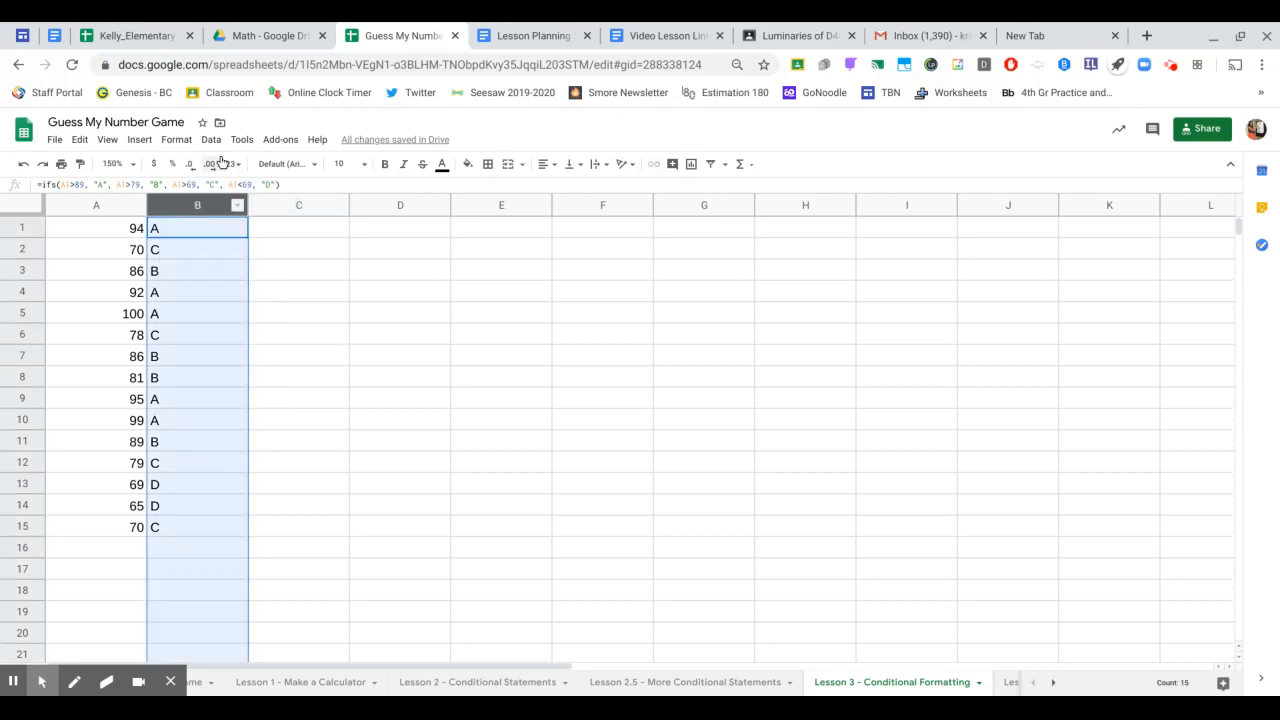
{"action": "left_click", "coordinate": [179, 142]}
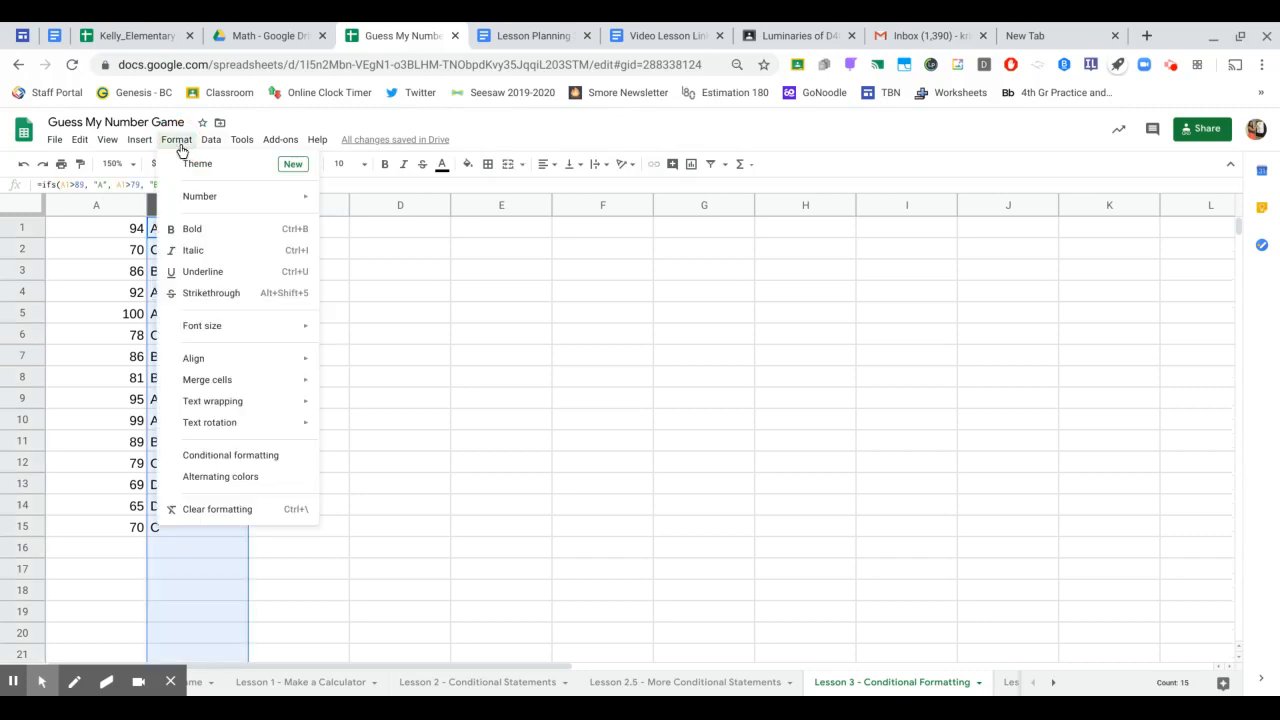
- Add a conditional rule shading column B cells whose text is exactly 'A' green
{"action": "left_click", "coordinate": [209, 458]}
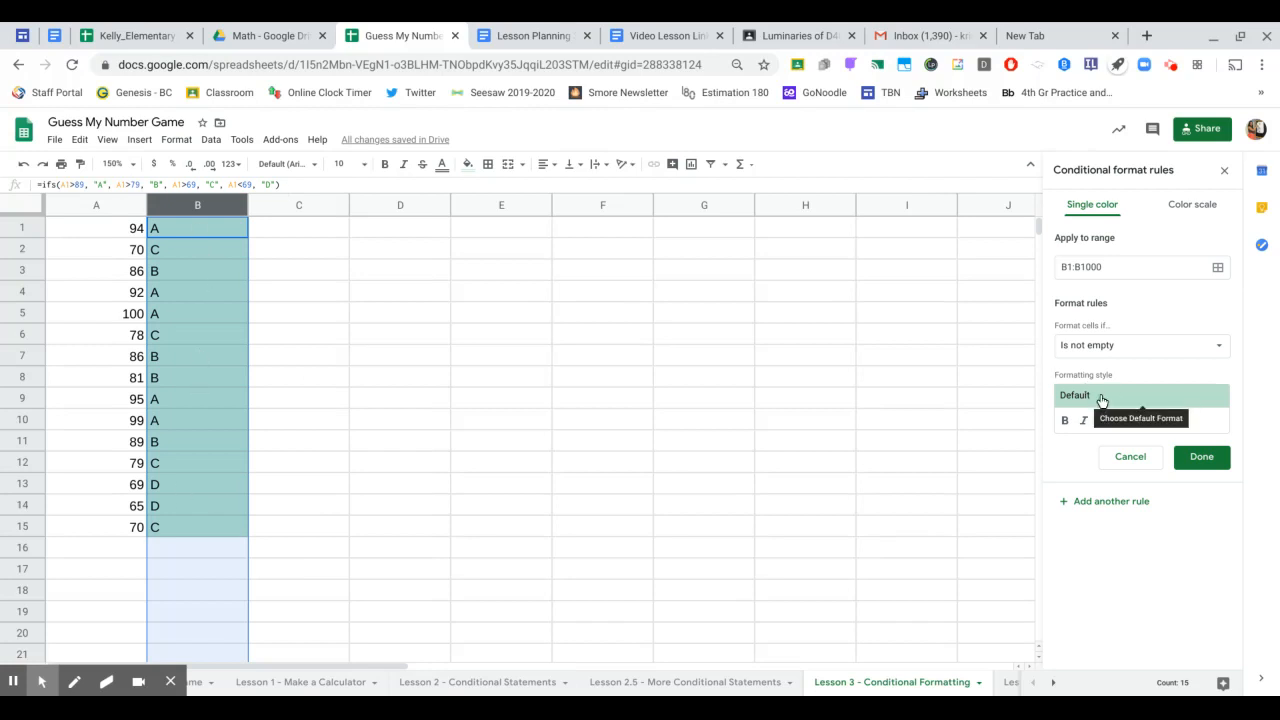
{"action": "left_click", "coordinate": [1140, 350]}
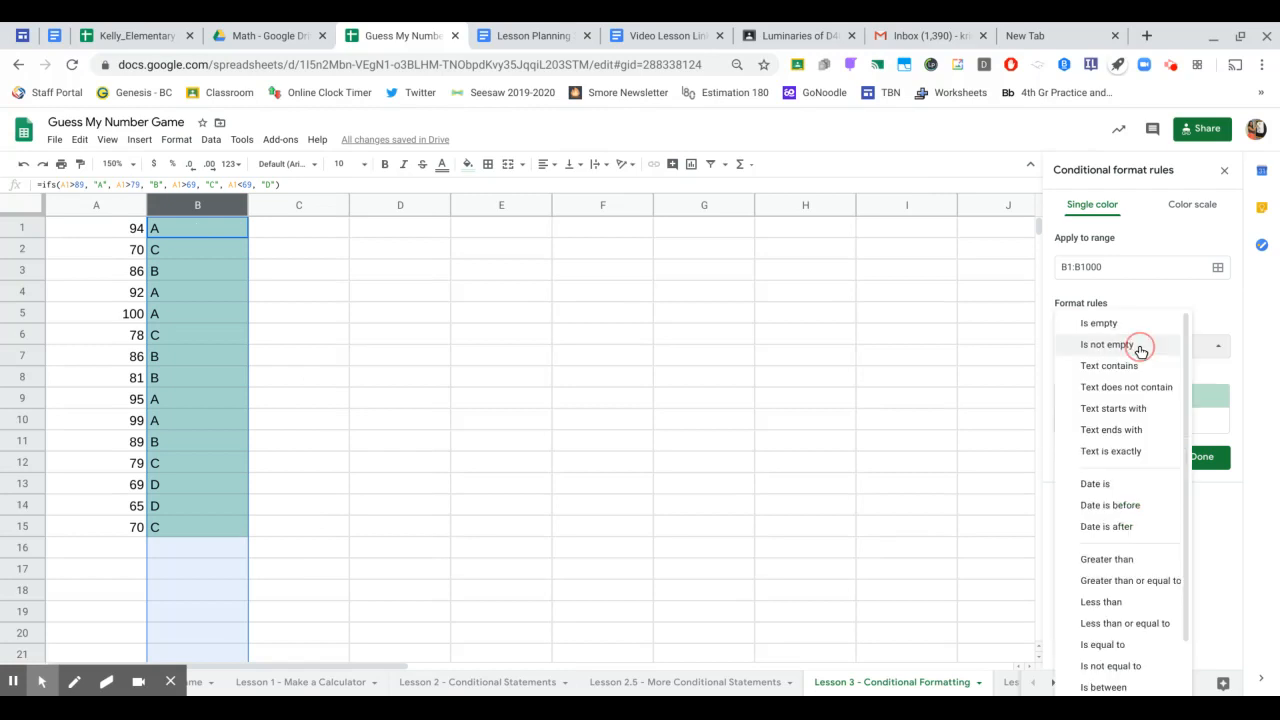
{"action": "left_click", "coordinate": [1136, 451]}
{"action": "left_click", "coordinate": [1078, 378]}
{"action": "type", "text": "A"}
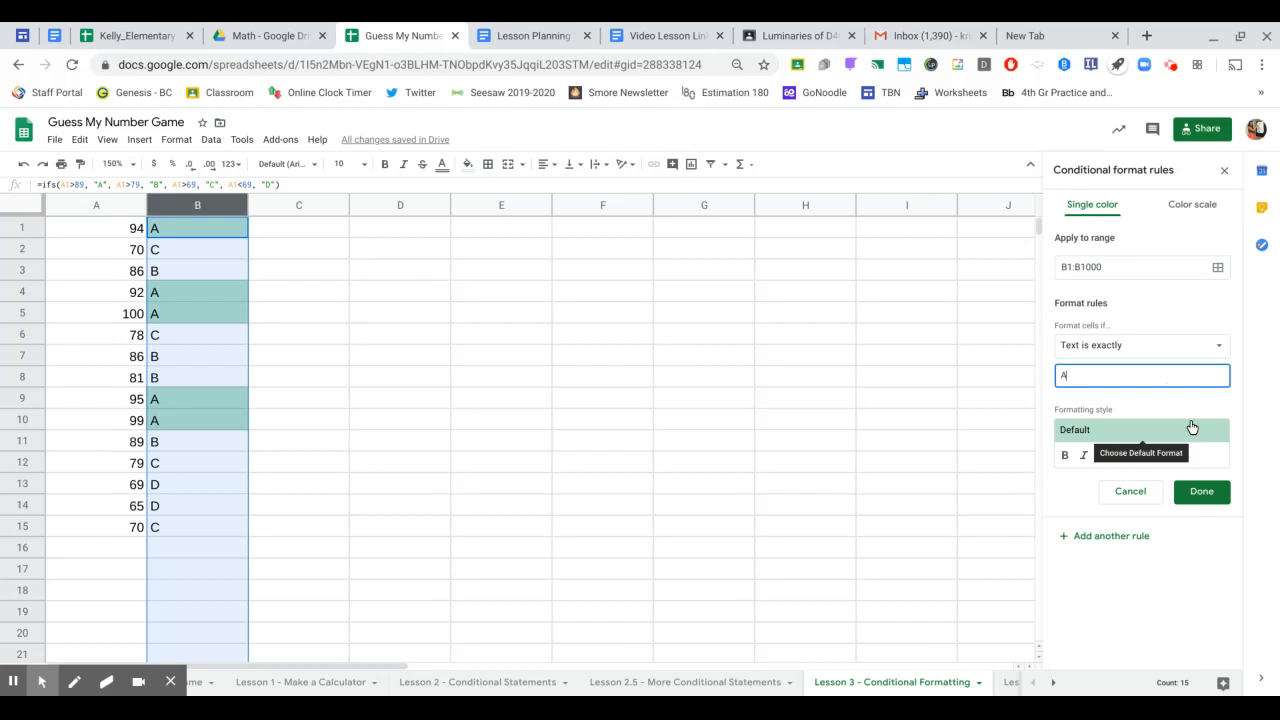
{"action": "left_click", "coordinate": [1205, 494]}
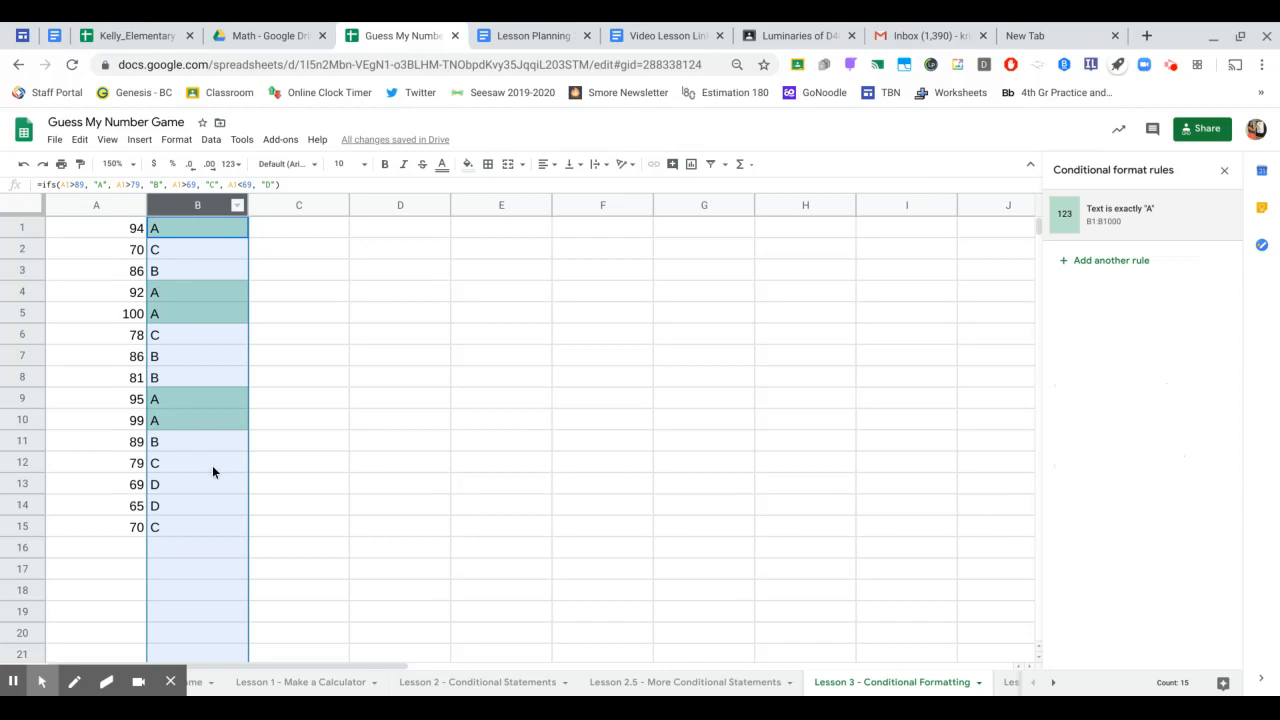
- Add a rule giving column B cells with text exactly 'B' a light yellow fill
{"action": "left_click", "coordinate": [1094, 264]}
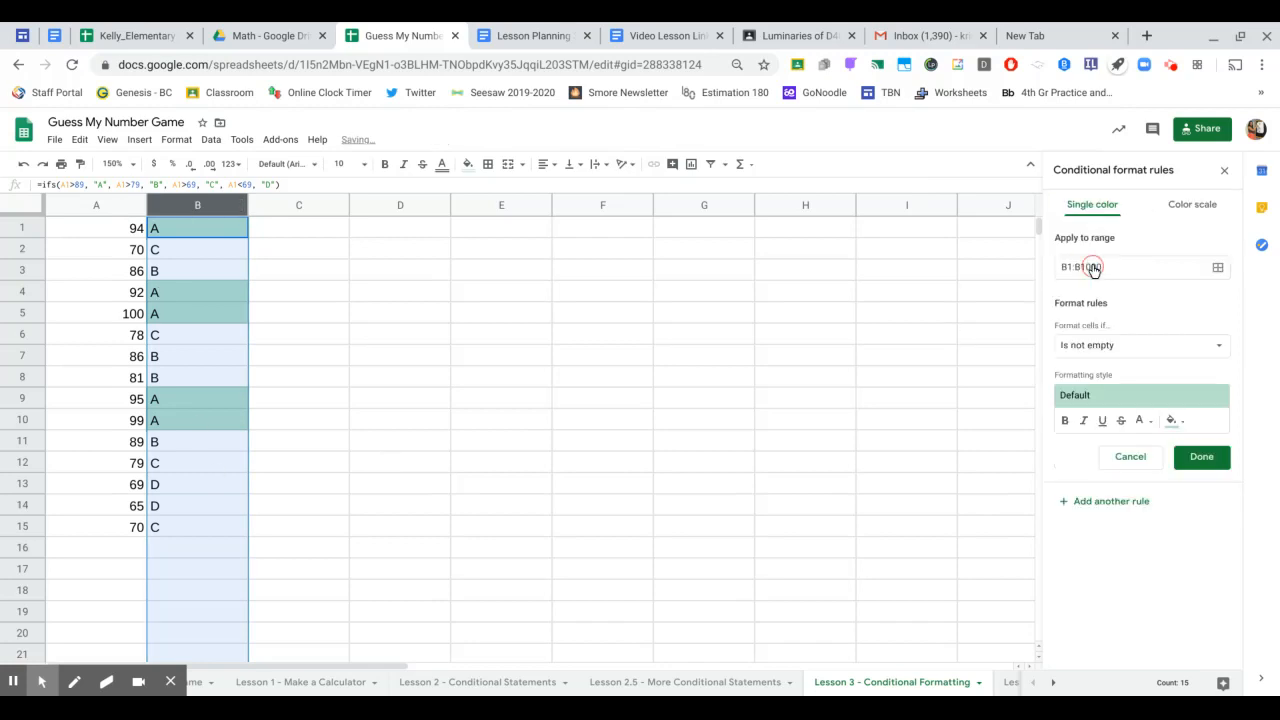
{"action": "left_click", "coordinate": [1125, 347]}
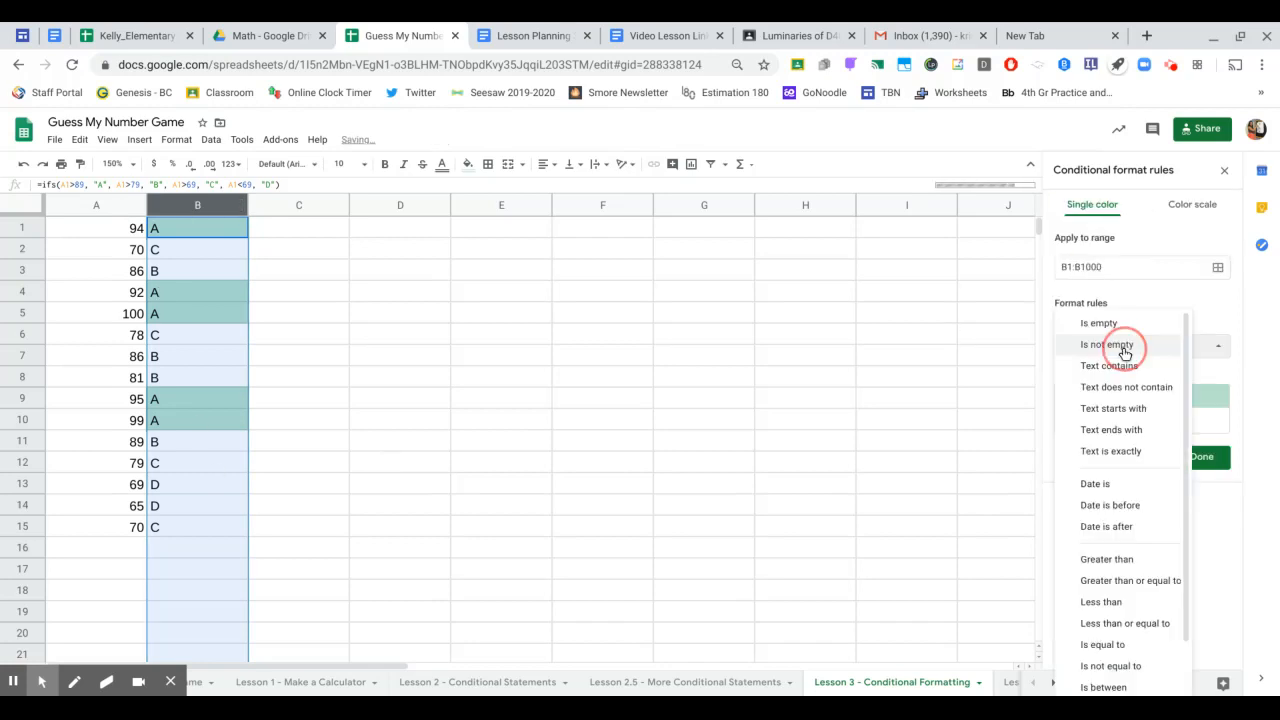
{"action": "left_click", "coordinate": [1124, 455]}
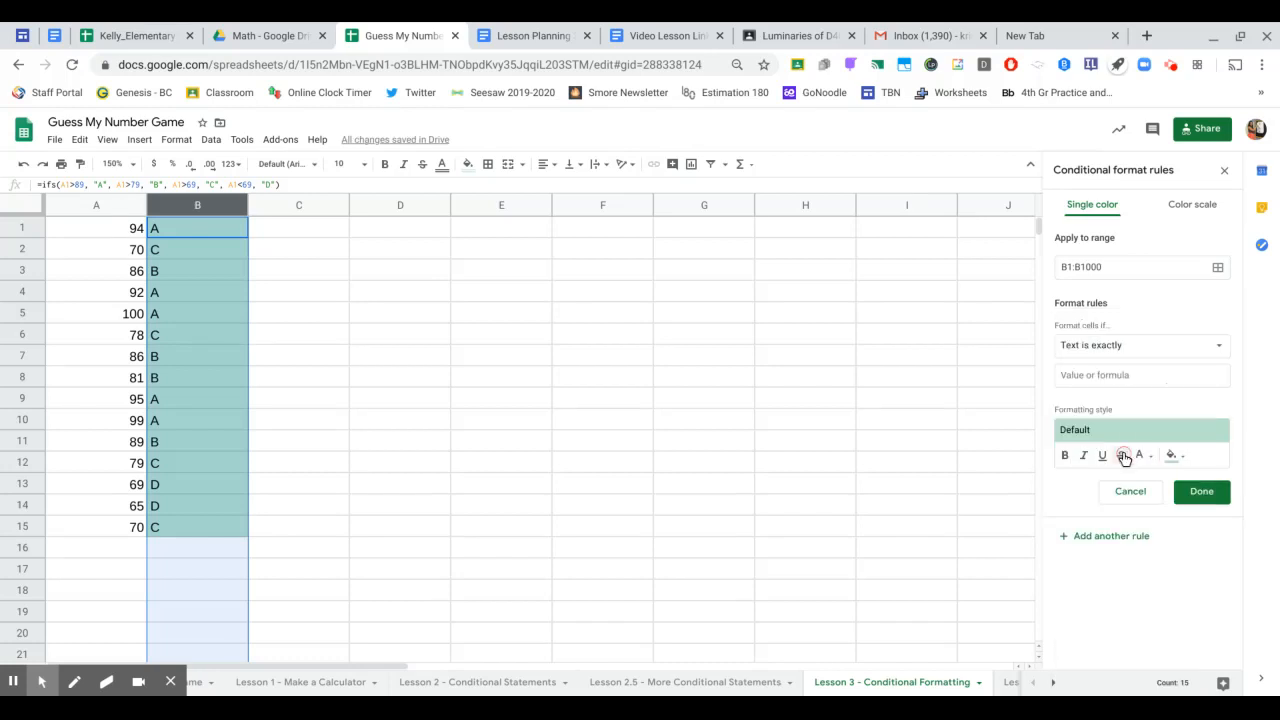
{"action": "left_click", "coordinate": [1094, 375]}
{"action": "type", "text": "B"}
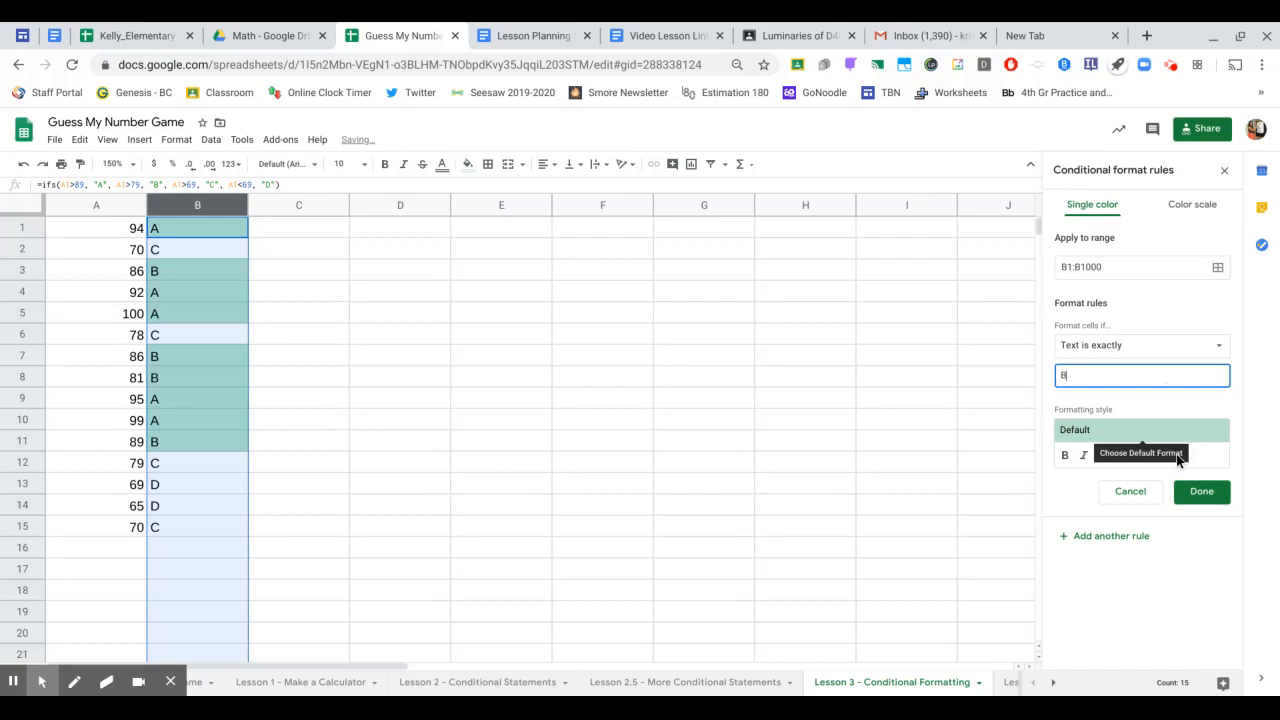
{"action": "left_click", "coordinate": [1178, 458]}
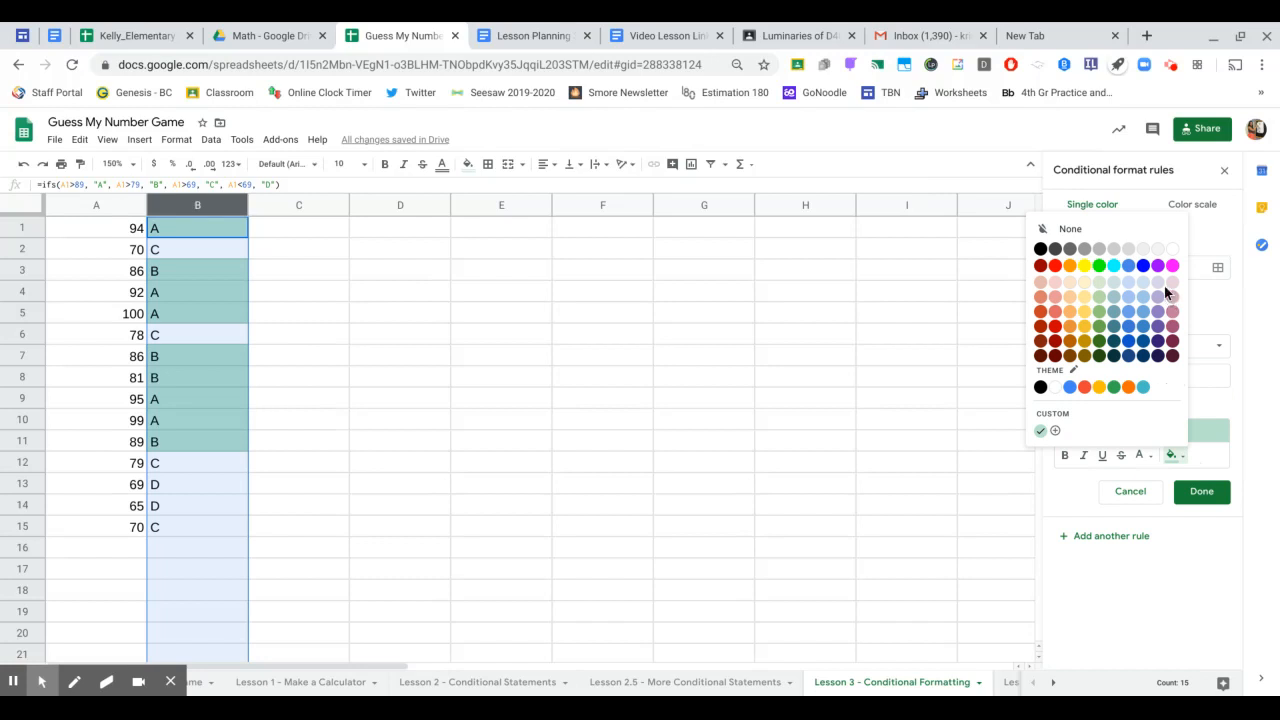
{"action": "left_click", "coordinate": [1087, 289]}
{"action": "left_click", "coordinate": [1202, 491]}
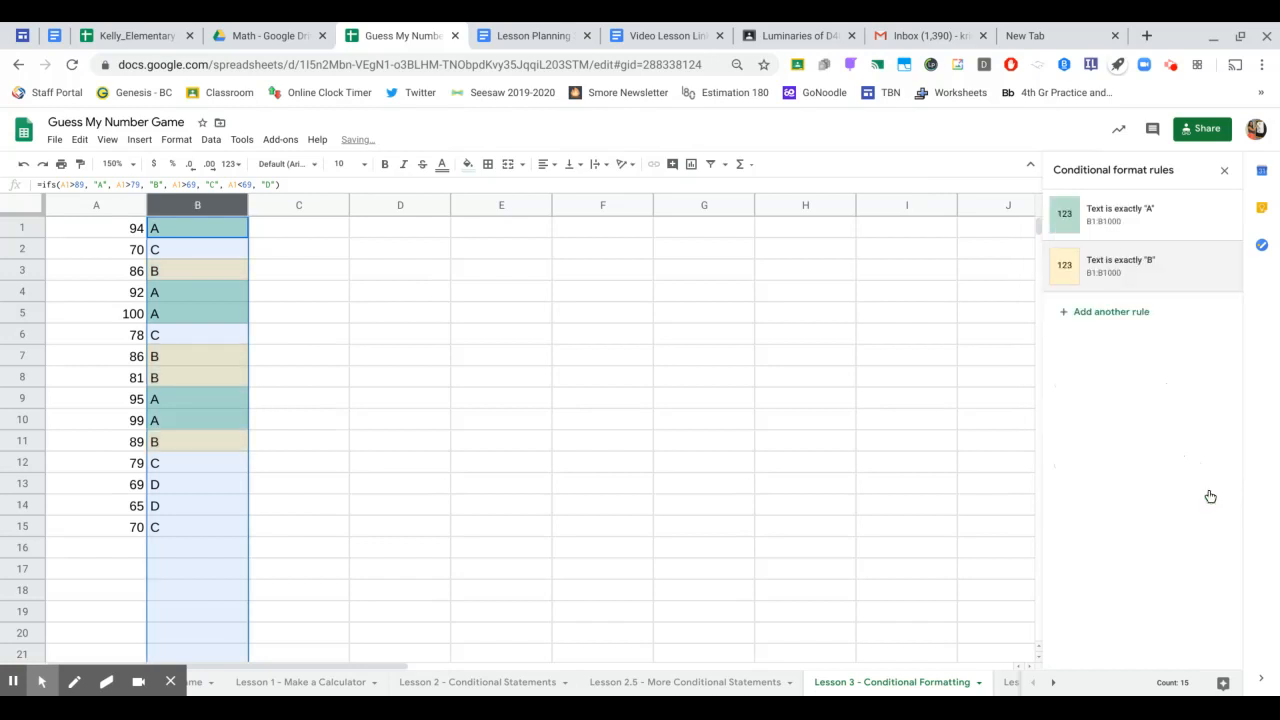
- Add a rule giving 'C' grades in column B a light orange fill
{"action": "left_click", "coordinate": [1119, 313]}
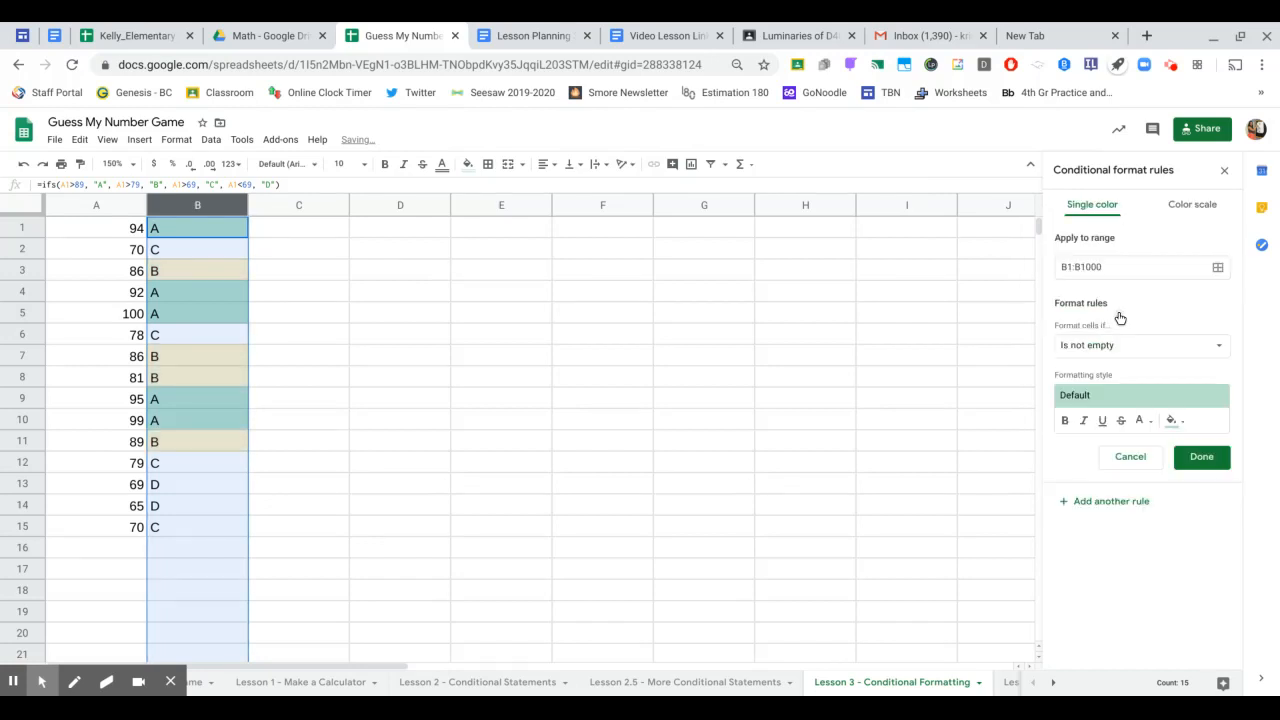
{"action": "left_click", "coordinate": [1106, 345]}
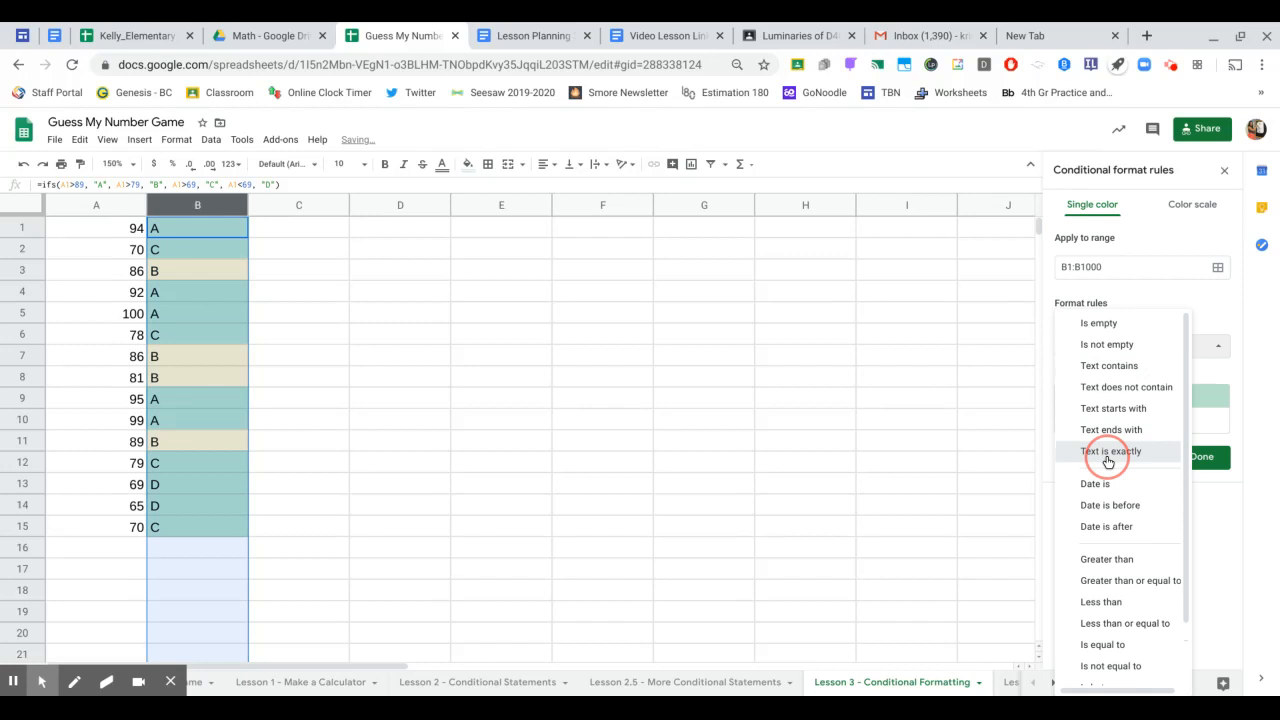
{"action": "left_click", "coordinate": [1104, 452]}
{"action": "left_click", "coordinate": [1121, 376]}
{"action": "type", "text": "C"}
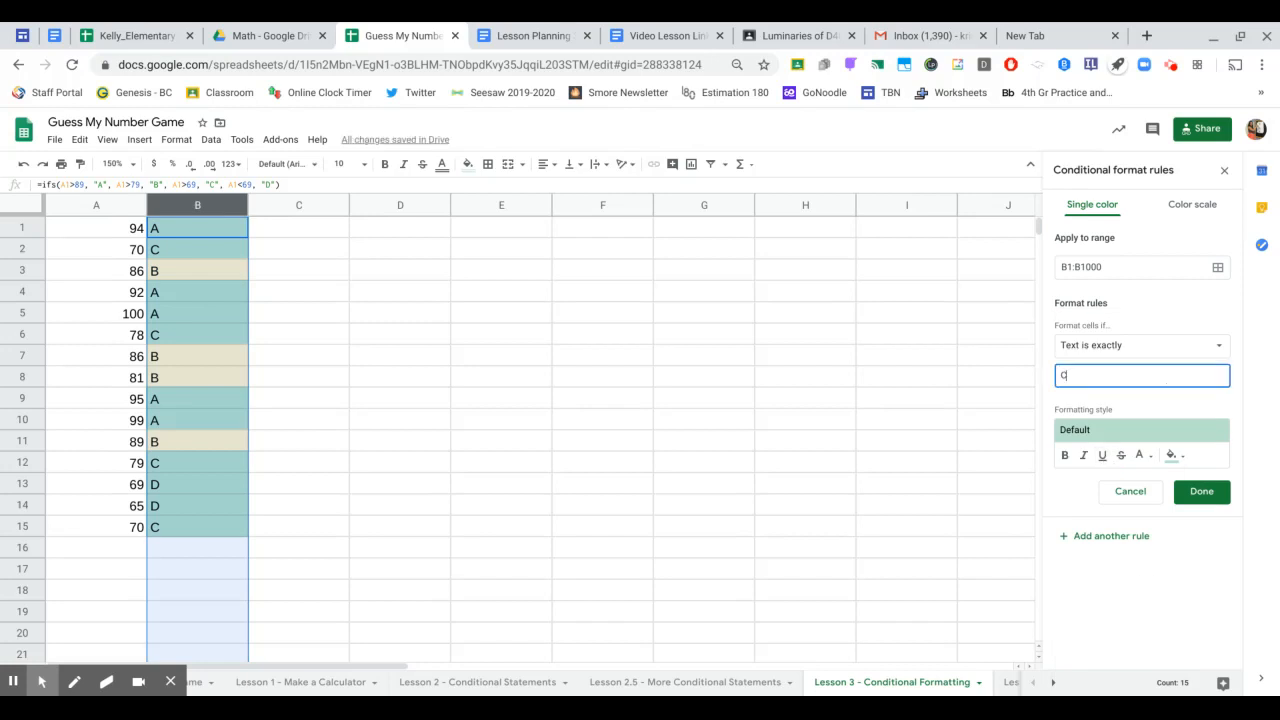
{"action": "left_click", "coordinate": [1177, 458]}
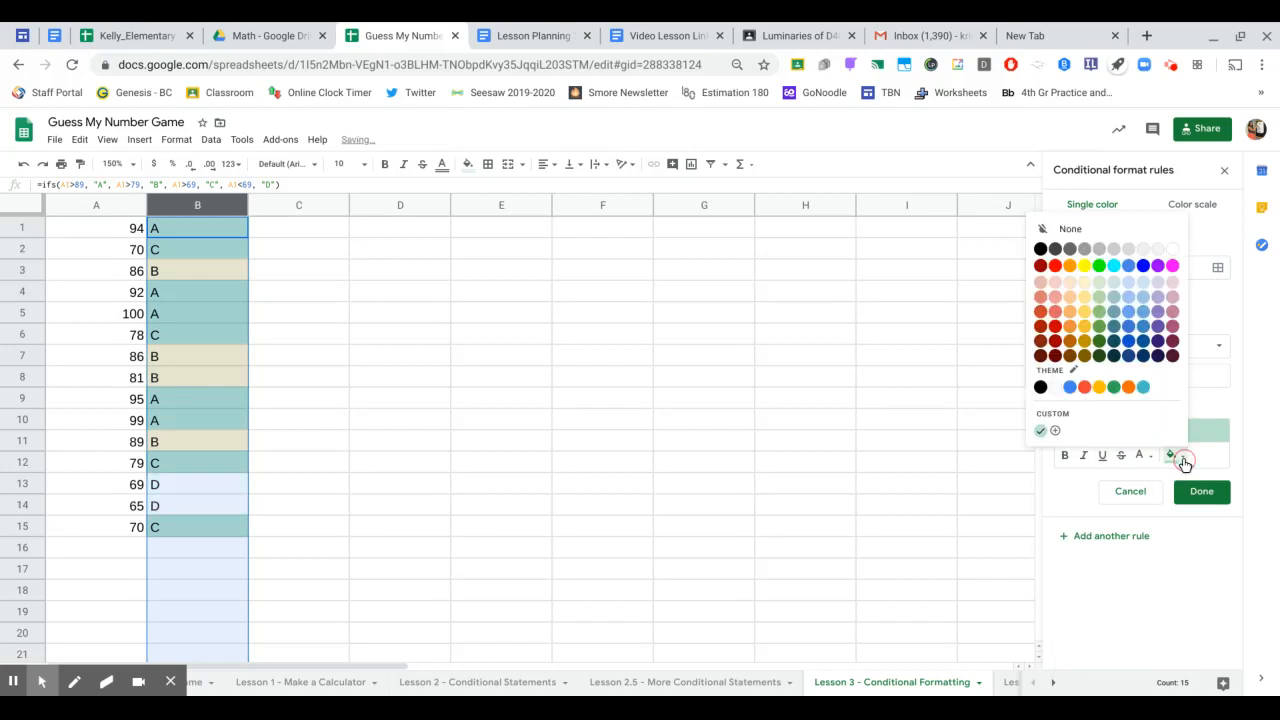
{"action": "left_click", "coordinate": [1069, 284]}
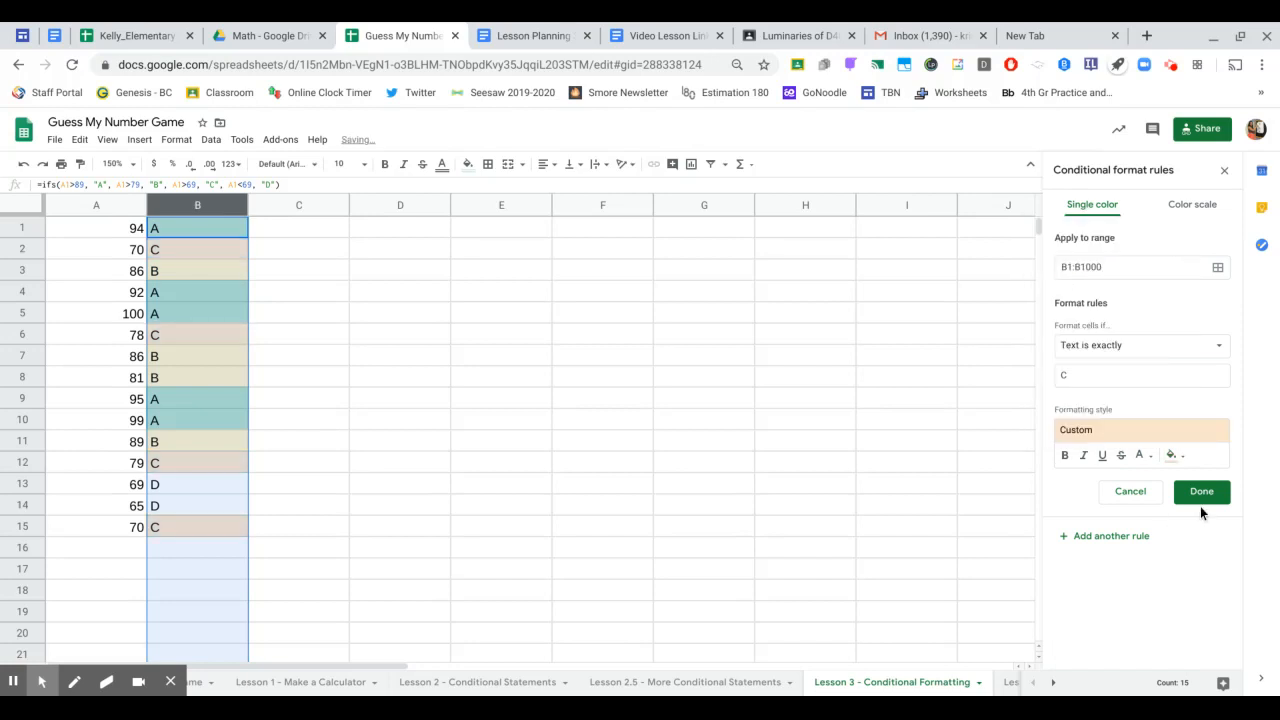
{"action": "left_click", "coordinate": [1201, 500]}
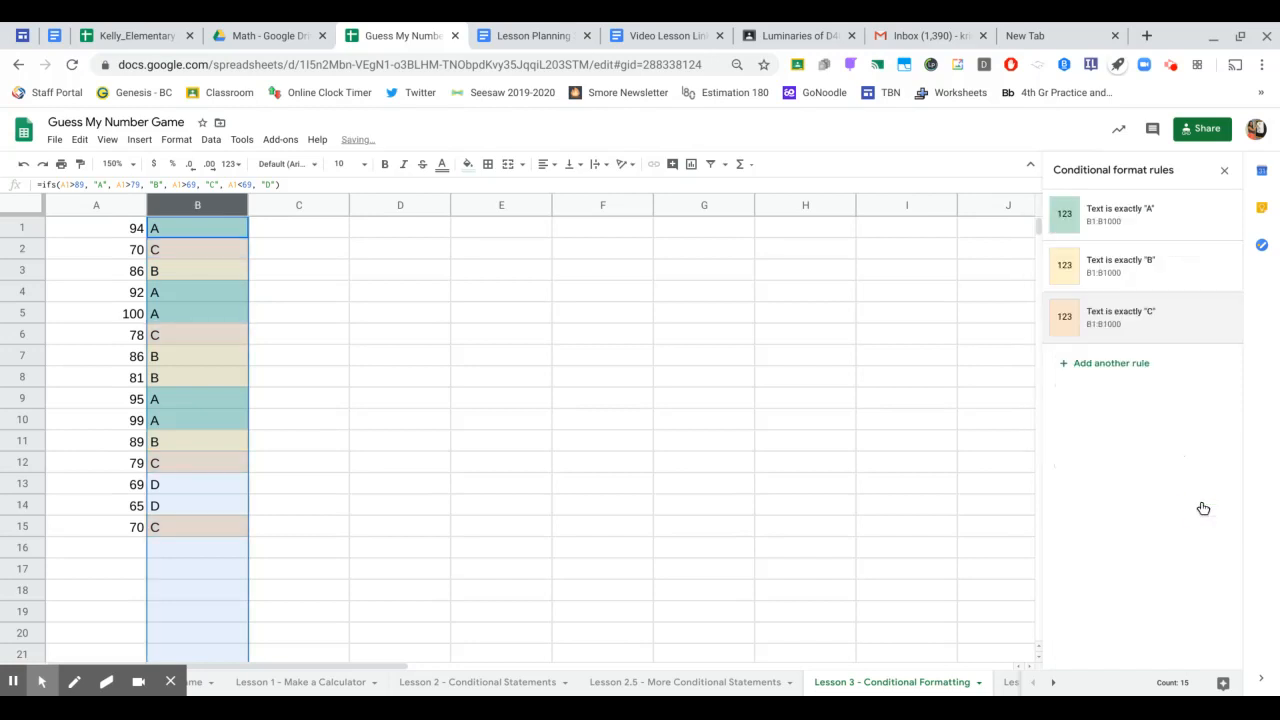
- Add a rule giving 'D' grades in column B a light red fill
{"action": "left_click", "coordinate": [1128, 372]}
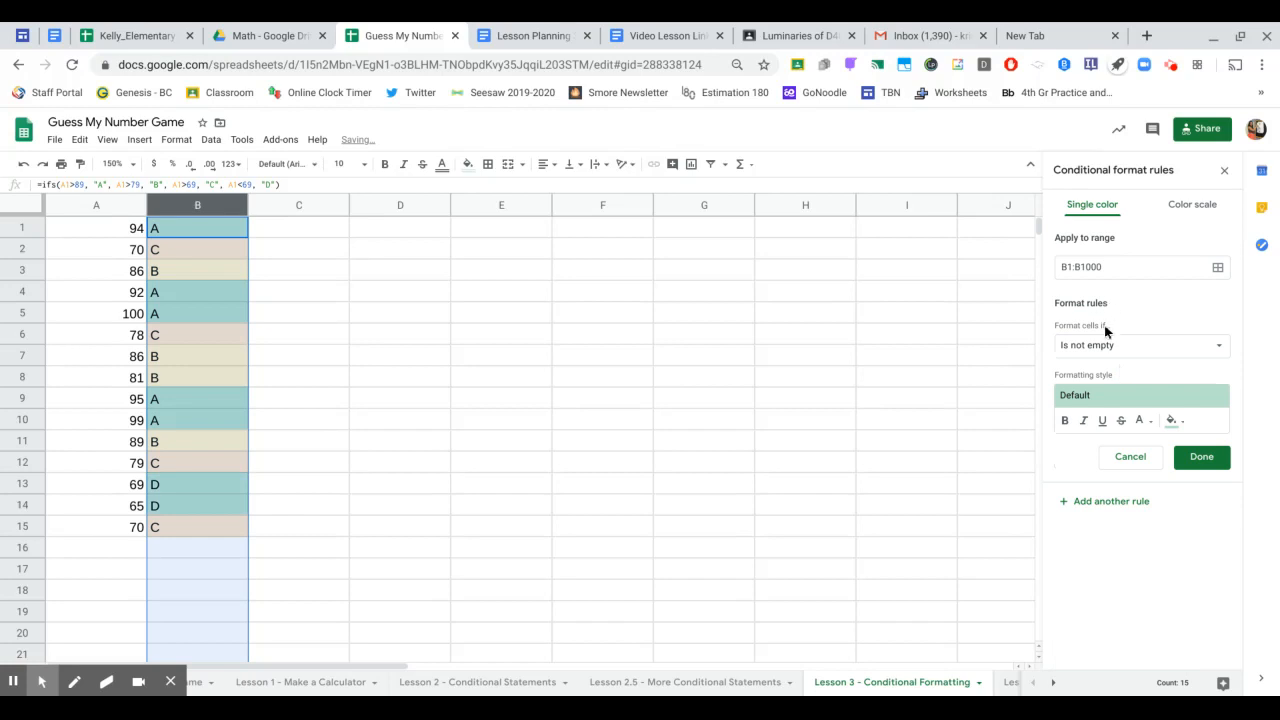
{"action": "left_click", "coordinate": [1110, 340]}
{"action": "left_click", "coordinate": [1112, 452]}
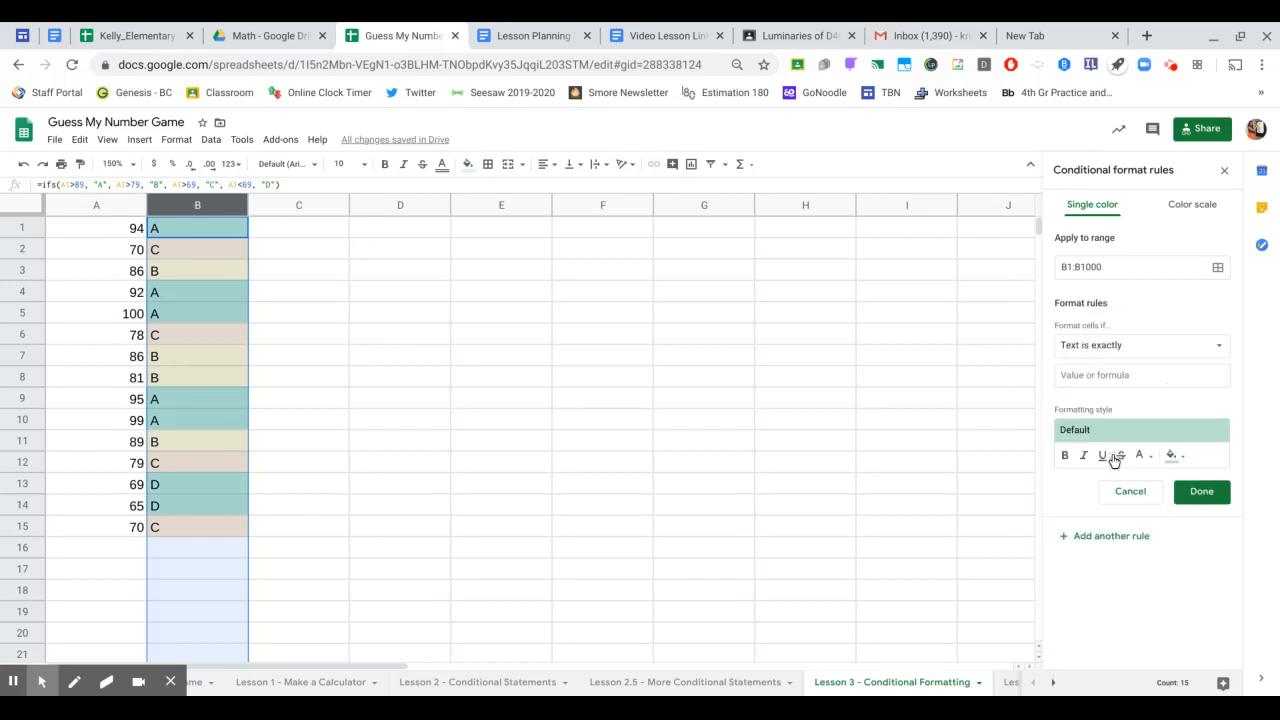
{"action": "left_click", "coordinate": [1095, 378]}
{"action": "type", "text": "D"}
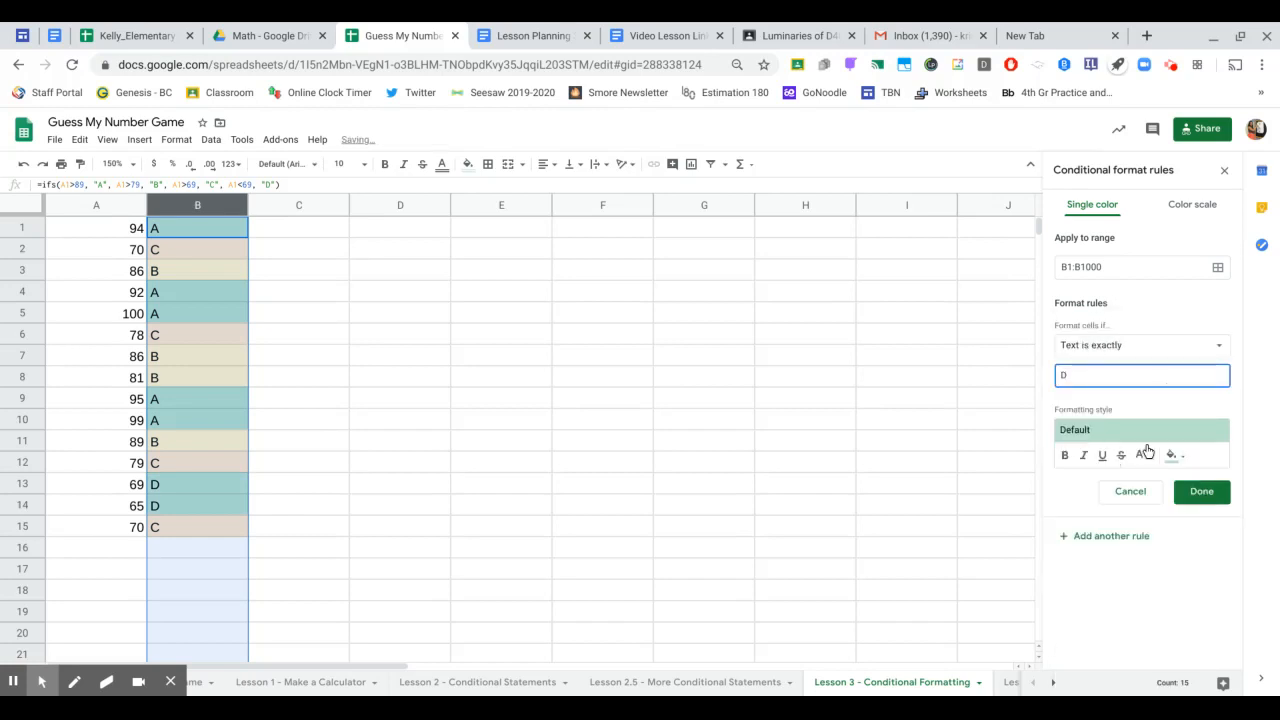
{"action": "left_click", "coordinate": [1177, 457]}
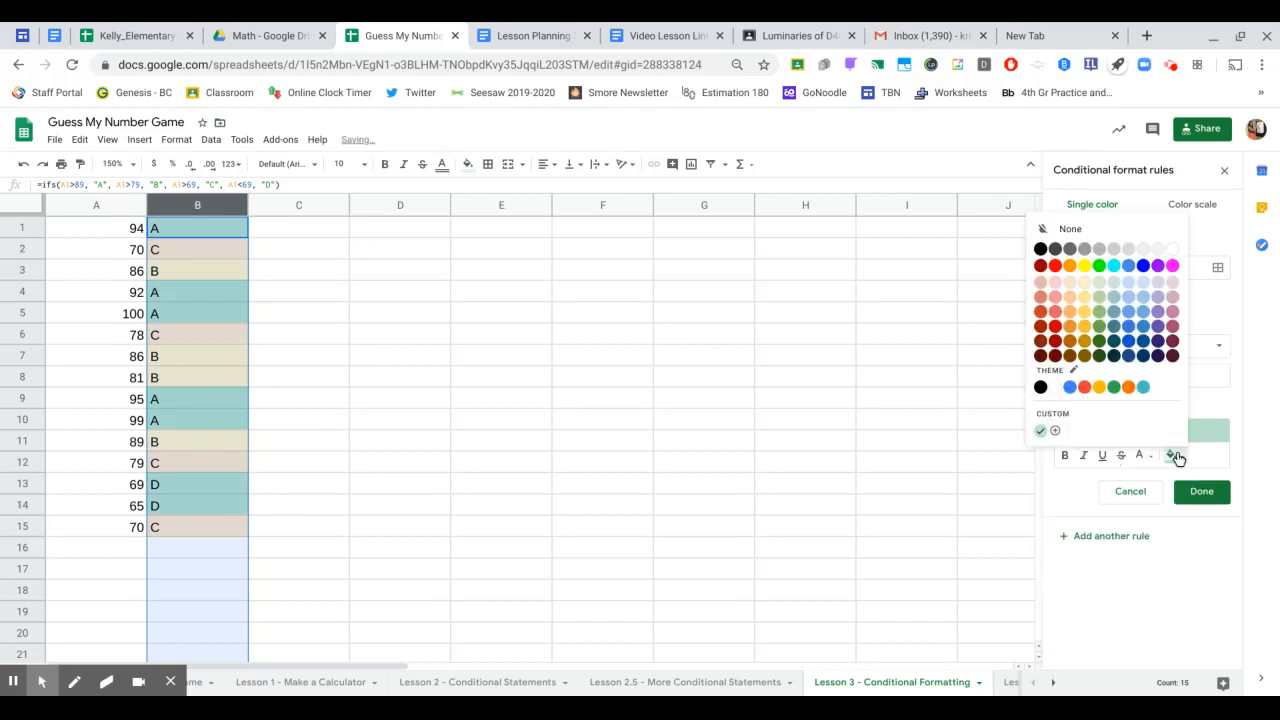
{"action": "left_click", "coordinate": [1053, 290]}
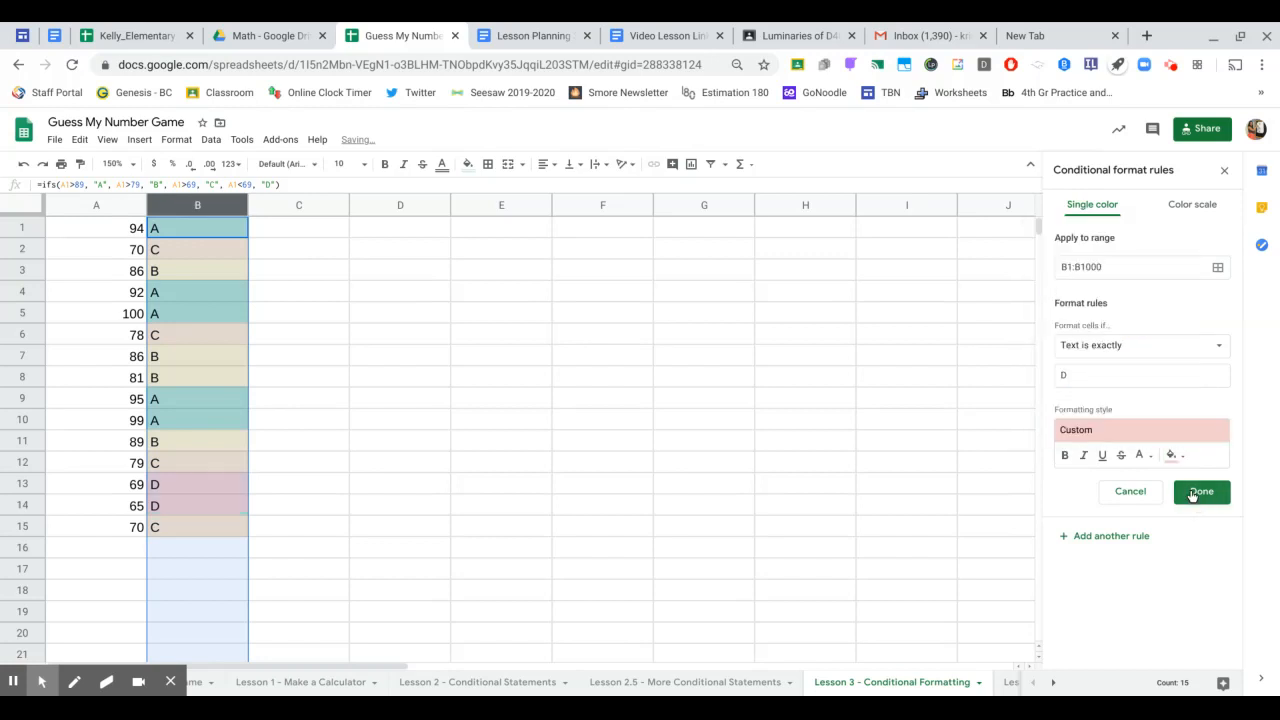
{"action": "left_click", "coordinate": [1192, 493]}
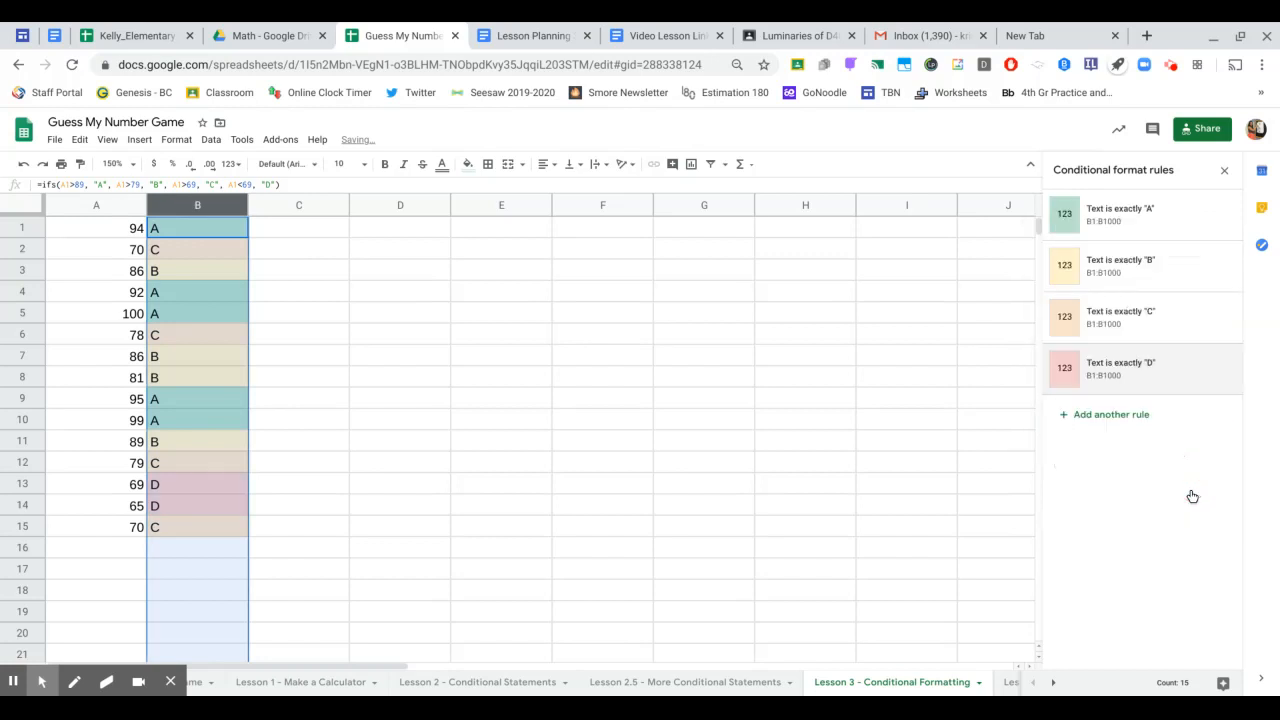
- Review the grades and copy B15's grade formula down to row 21
{"action": "left_click", "coordinate": [445, 466]}
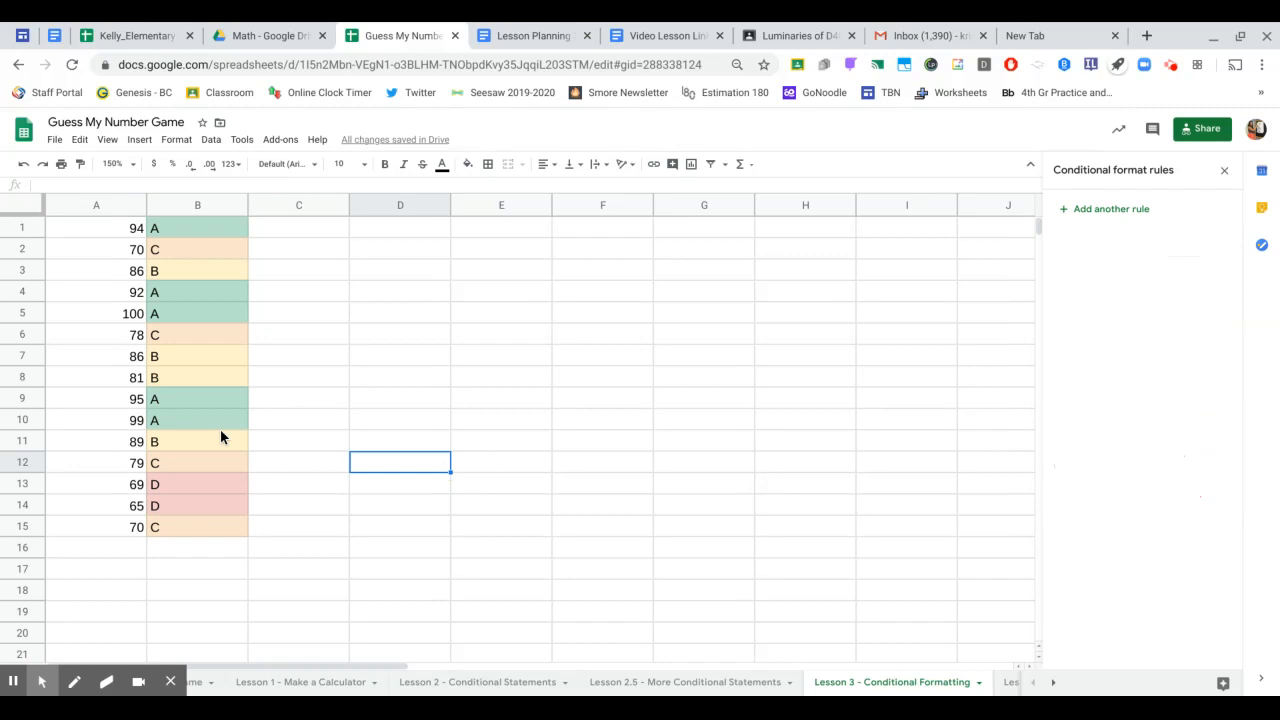
{"action": "left_click", "coordinate": [180, 236]}
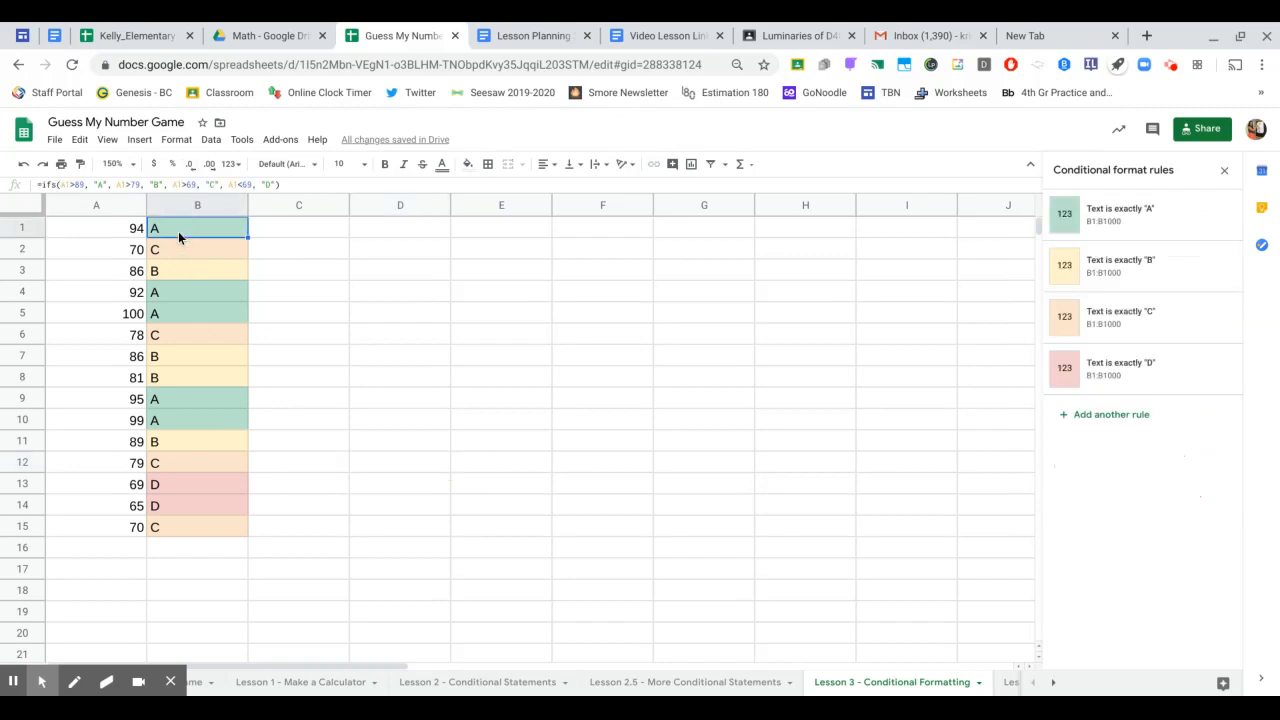
{"action": "key", "text": "Down"}
{"action": "key", "text": "Down"}
{"action": "key", "text": "Down"}
{"action": "key", "text": "Down"}
{"action": "key", "text": "Down"}
{"action": "key", "text": "Down"}
{"action": "key", "text": "Down"}
{"action": "key", "text": "Down"}
{"action": "key", "text": "Down"}
{"action": "key", "text": "Down"}
{"action": "key", "text": "Down"}
{"action": "key", "text": "Down"}
{"action": "key", "text": "Down"}
{"action": "key", "text": "Down"}
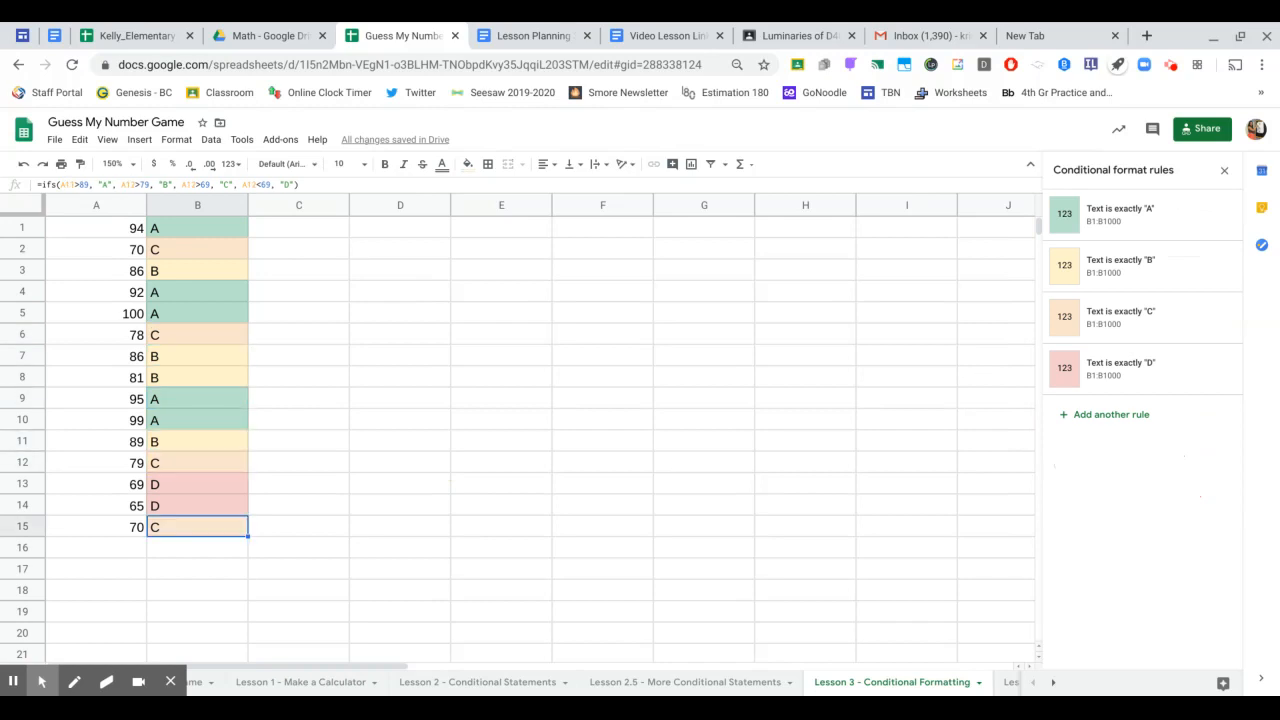
{"action": "key", "text": "Down"}
{"action": "key", "text": "Left"}
{"action": "key", "text": "Up"}
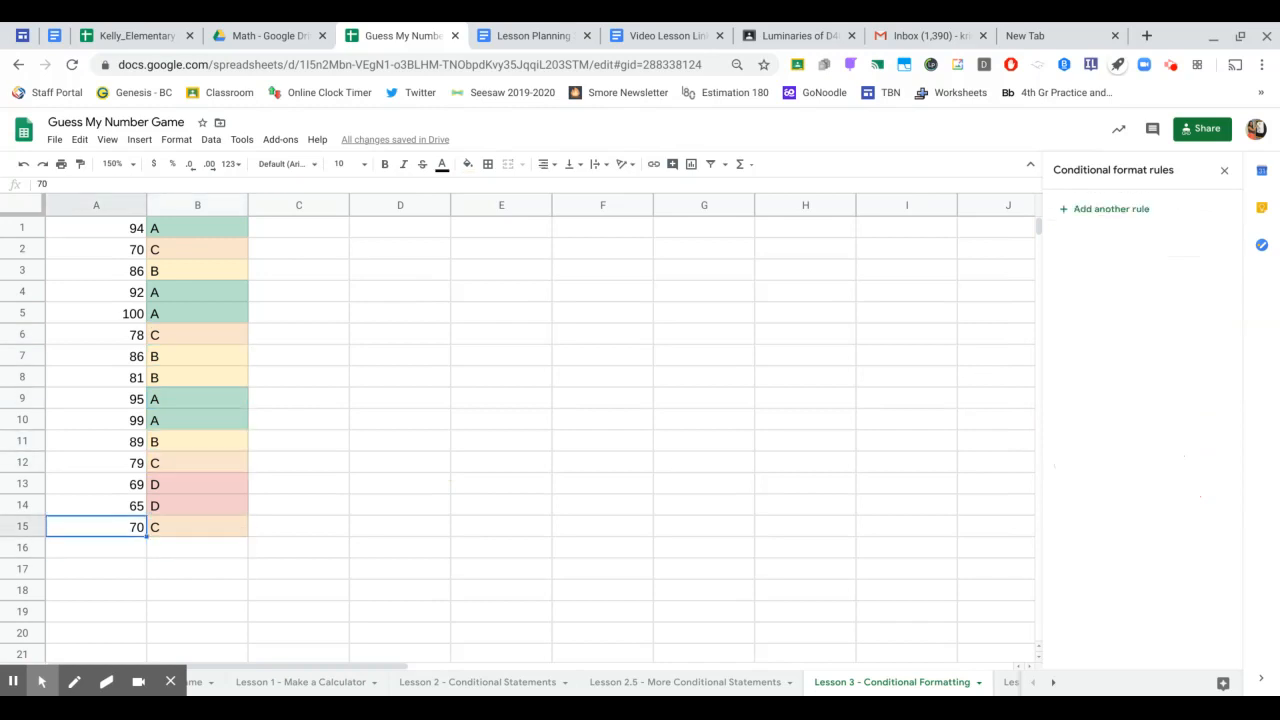
{"action": "key", "text": "Right"}
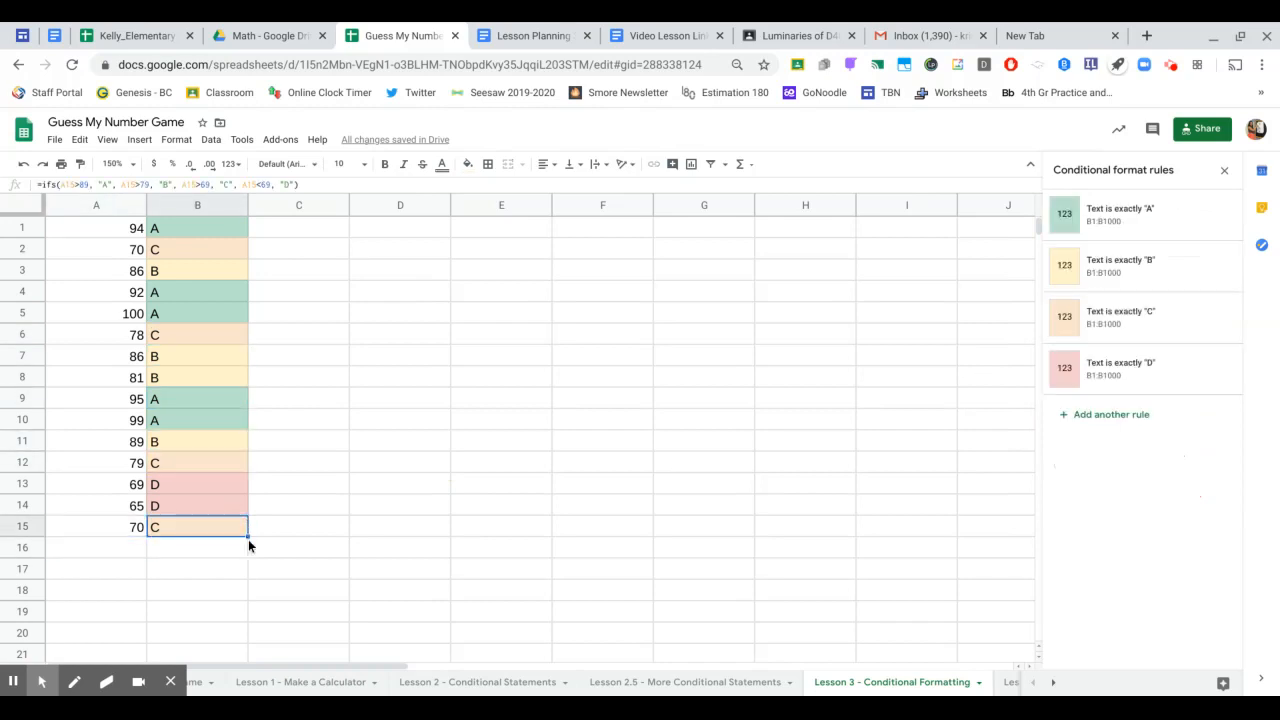
{"action": "left_click", "coordinate": [247, 537]}
{"action": "left_click_drag", "start_coordinate": [247, 537], "coordinate": [217, 657]}
- Enter the scores 100, 72, 89, 91 and 80 in A16:A20
{"action": "left_click", "coordinate": [122, 550]}
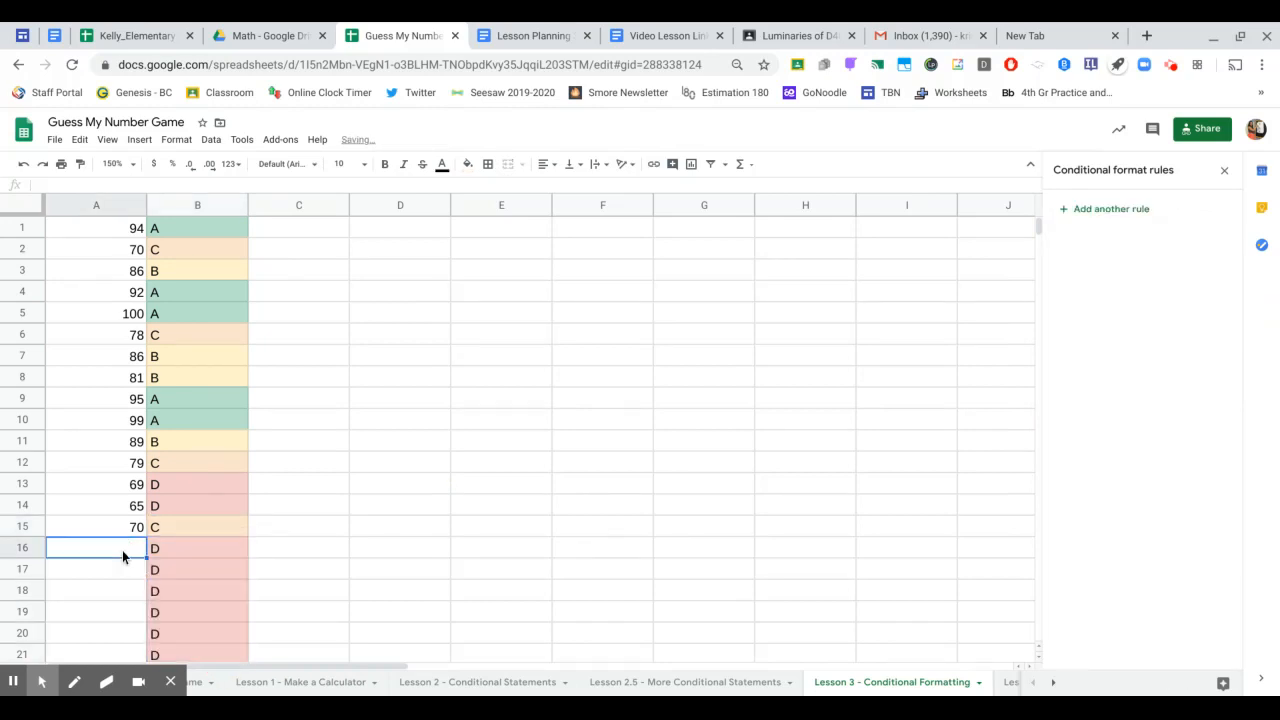
{"action": "scroll", "coordinate": [462, 431], "scroll_direction": "down", "scroll_amount": 1}
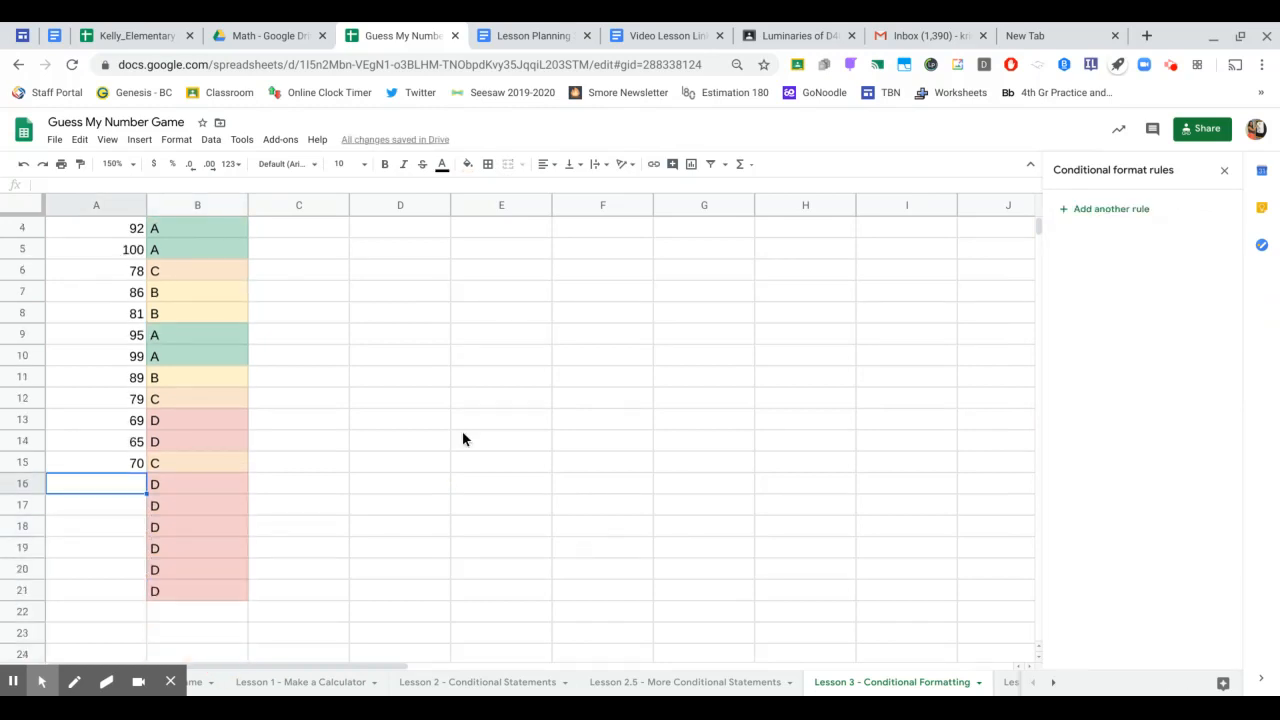
{"action": "type", "text": "100"}
{"action": "key", "text": "Return"}
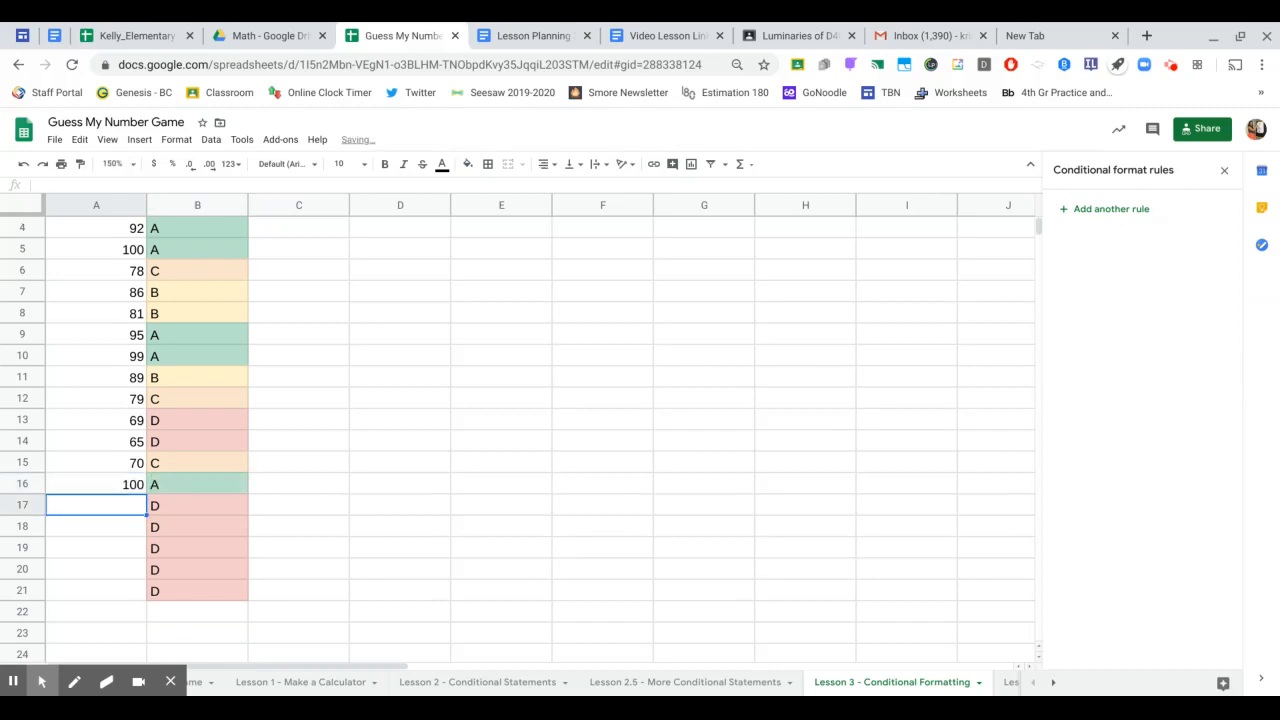
{"action": "type", "text": "72"}
{"action": "key", "text": "Return"}
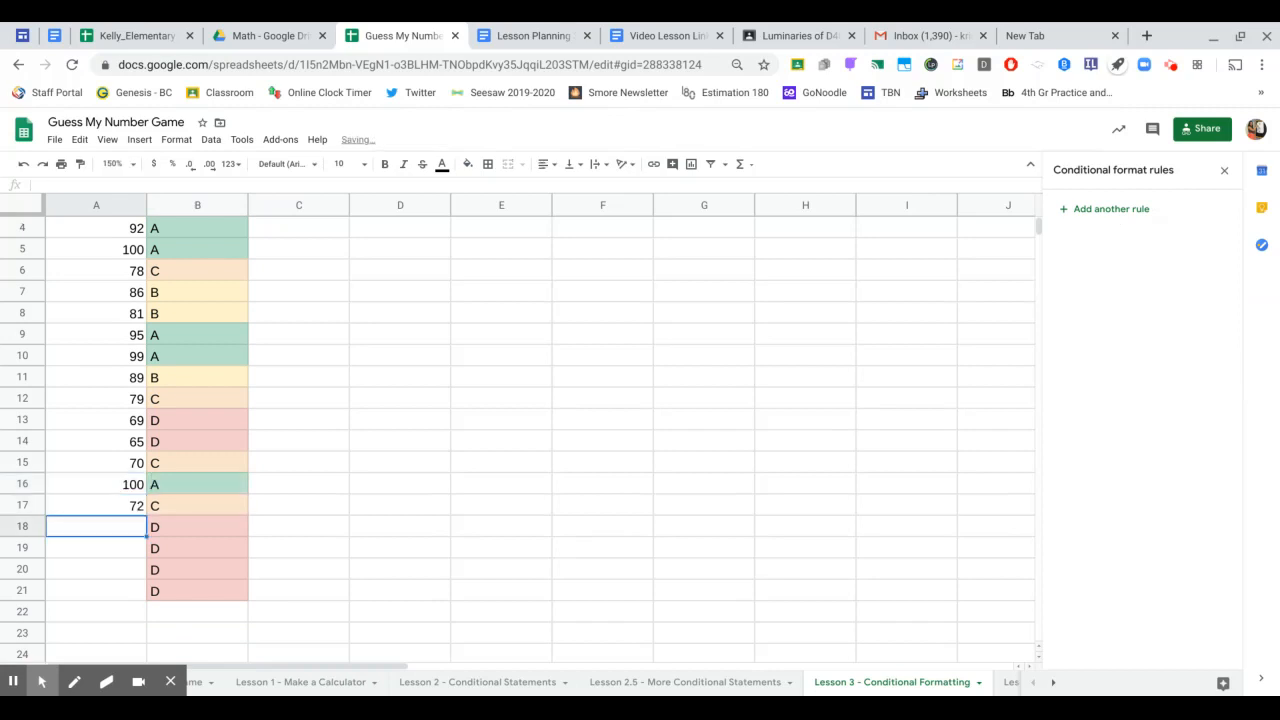
{"action": "type", "text": "89"}
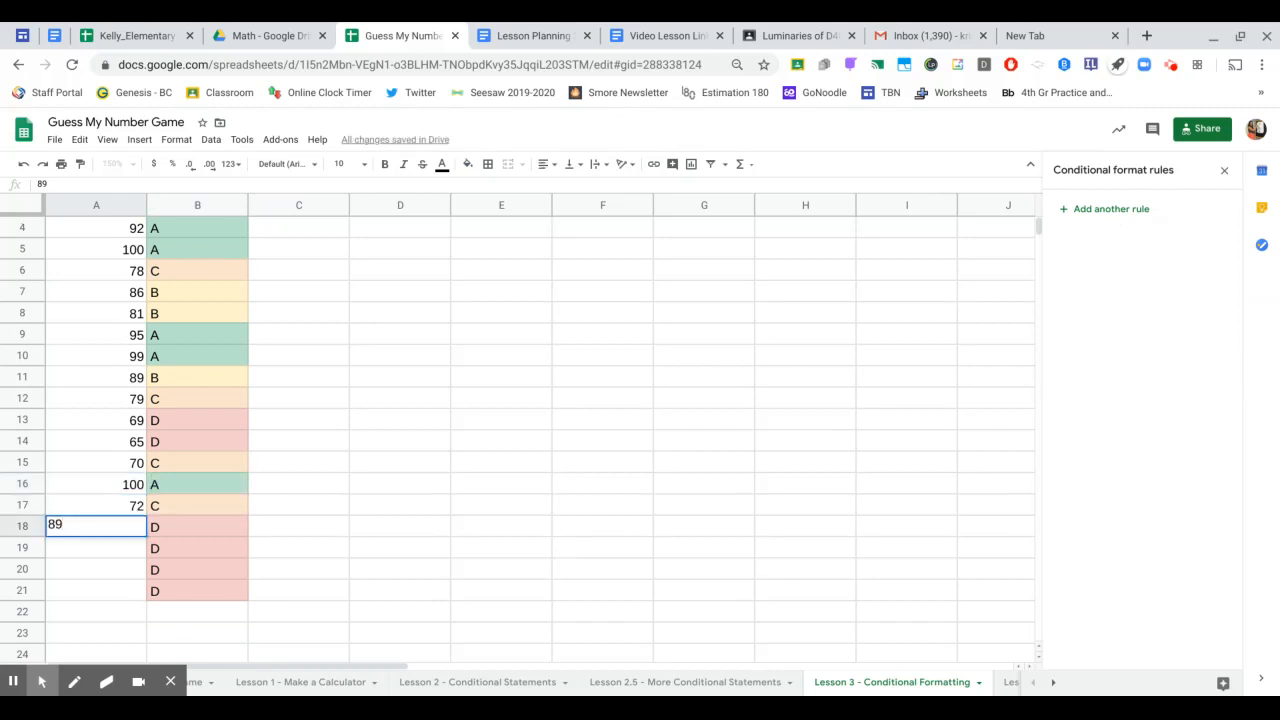
{"action": "key", "text": "Return"}
{"action": "type", "text": "91"}
{"action": "key", "text": "Return"}
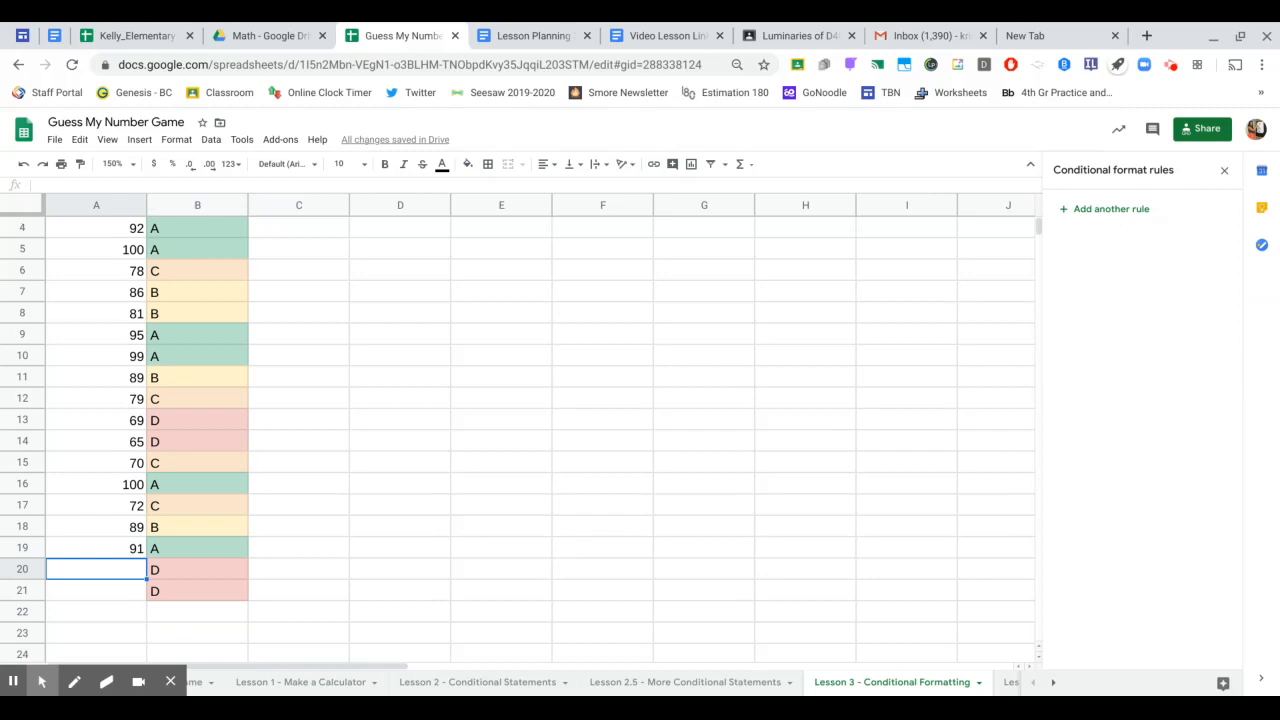
{"action": "type", "text": "80"}
{"action": "key", "text": "Return"}
- Enter 94 in A21 and review the auto-shaded new grades
{"action": "key", "text": "Up"}
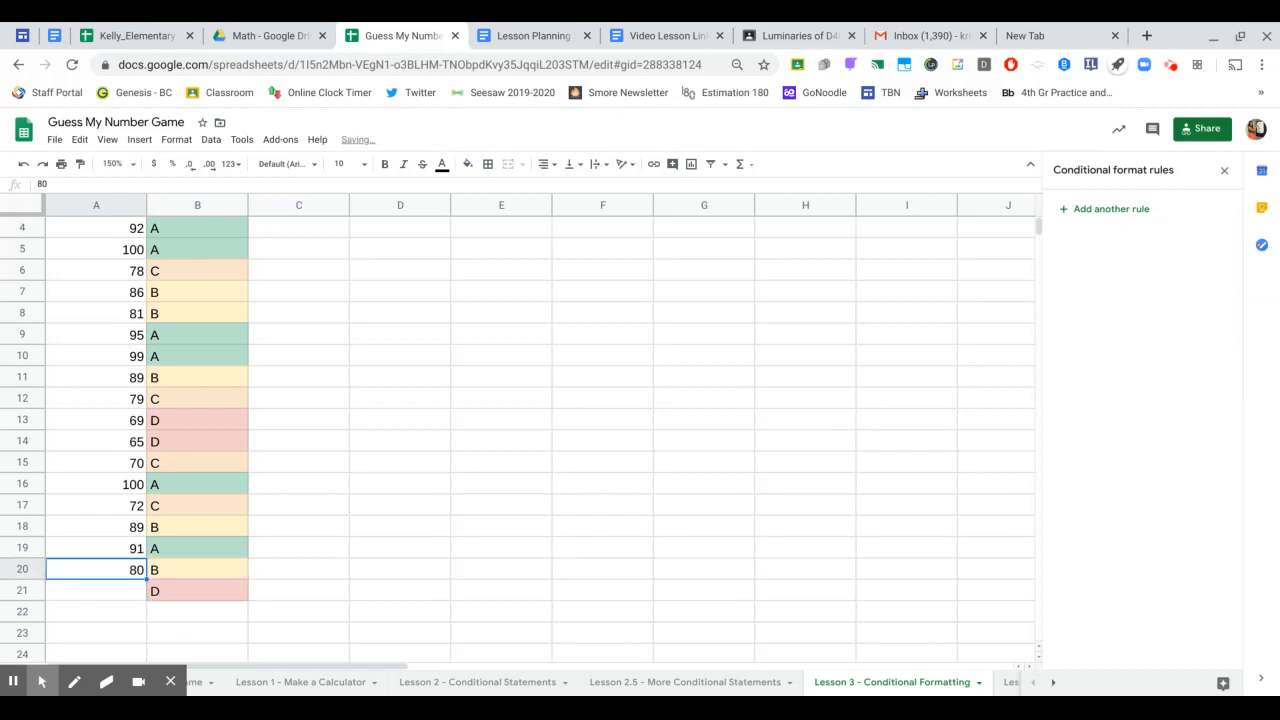
{"action": "key", "text": "Right"}
{"action": "key", "text": "Down"}
{"action": "key", "text": "Left"}
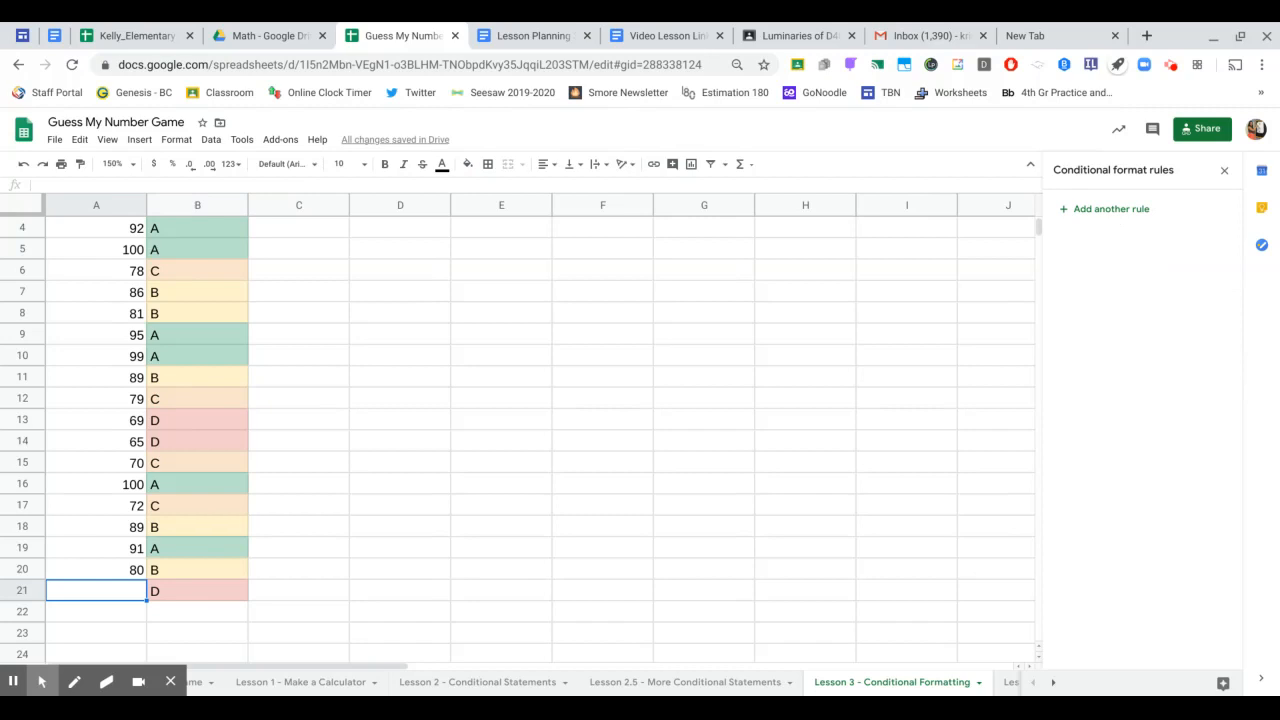
{"action": "type", "text": "94"}
{"action": "key", "text": "Return"}
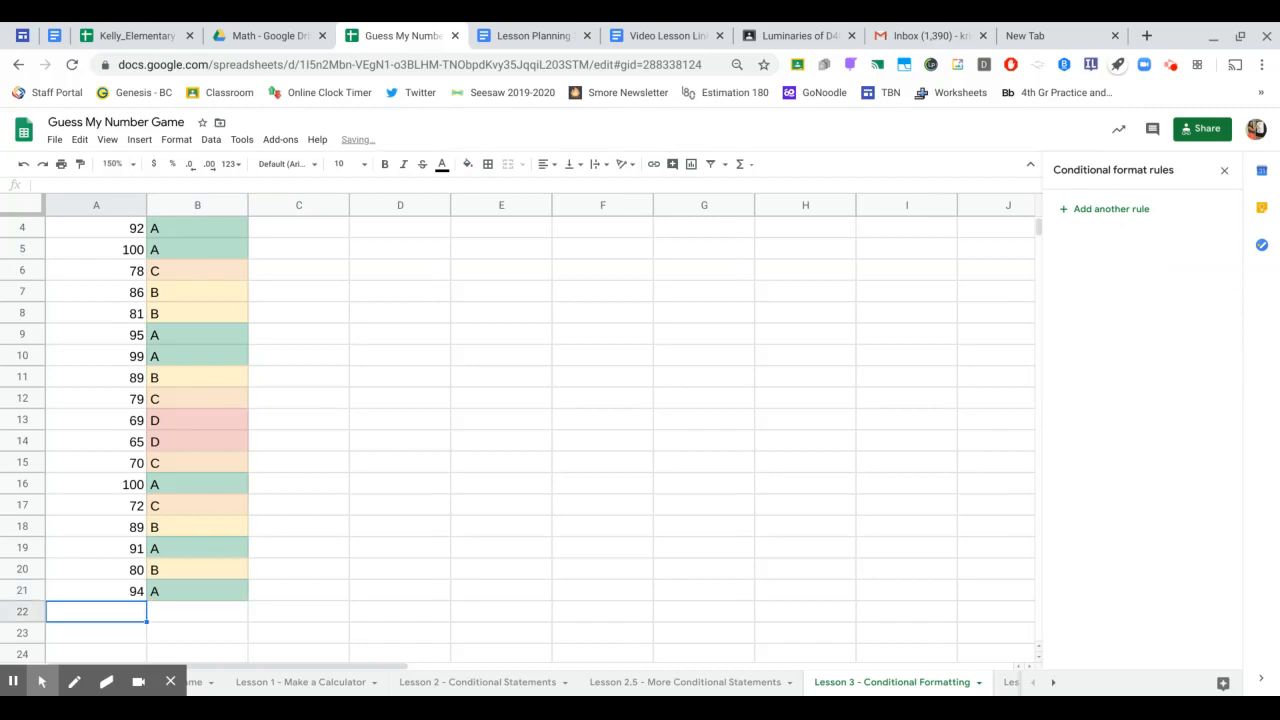
{"action": "scroll", "coordinate": [184, 440], "scroll_direction": "up", "scroll_amount": 1}
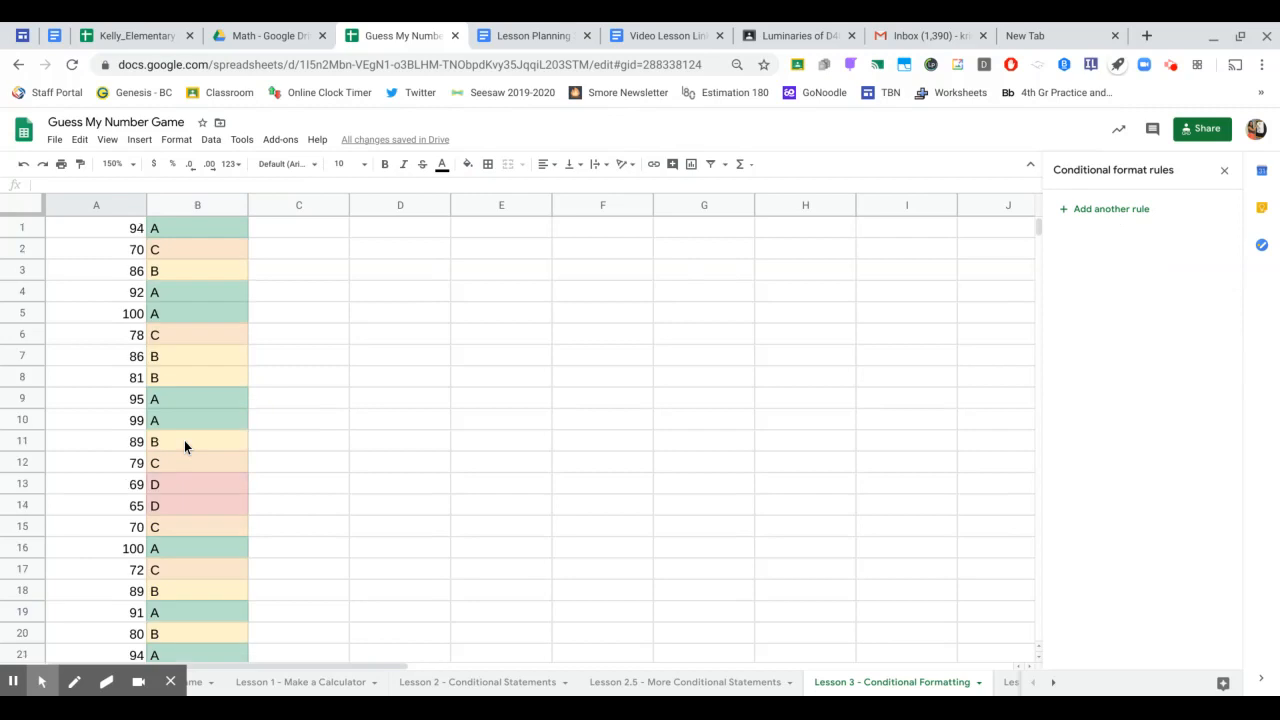
{"action": "scroll", "coordinate": [184, 440], "scroll_direction": "down", "scroll_amount": 2}
{"action": "scroll", "coordinate": [184, 440], "scroll_direction": "up", "scroll_amount": 2}
{"action": "scroll", "coordinate": [255, 592], "scroll_direction": "down", "scroll_amount": 3}
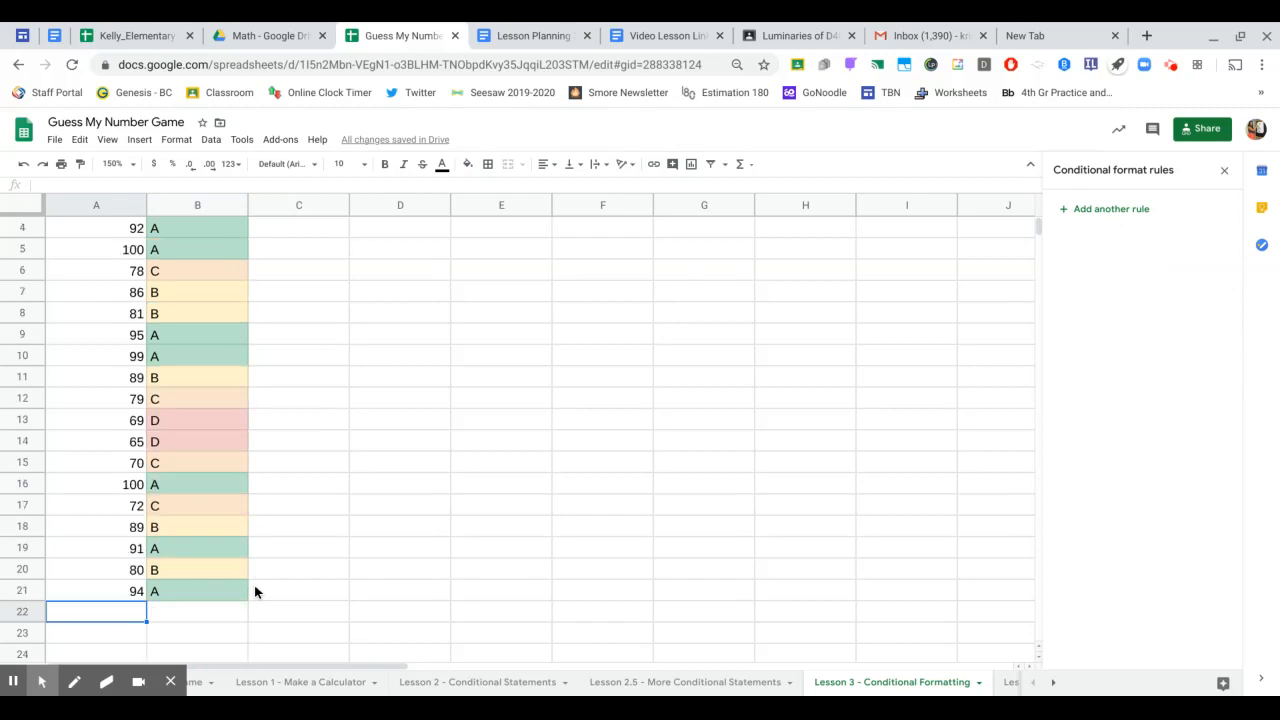
{"action": "scroll", "coordinate": [255, 592], "scroll_direction": "up", "scroll_amount": 3}
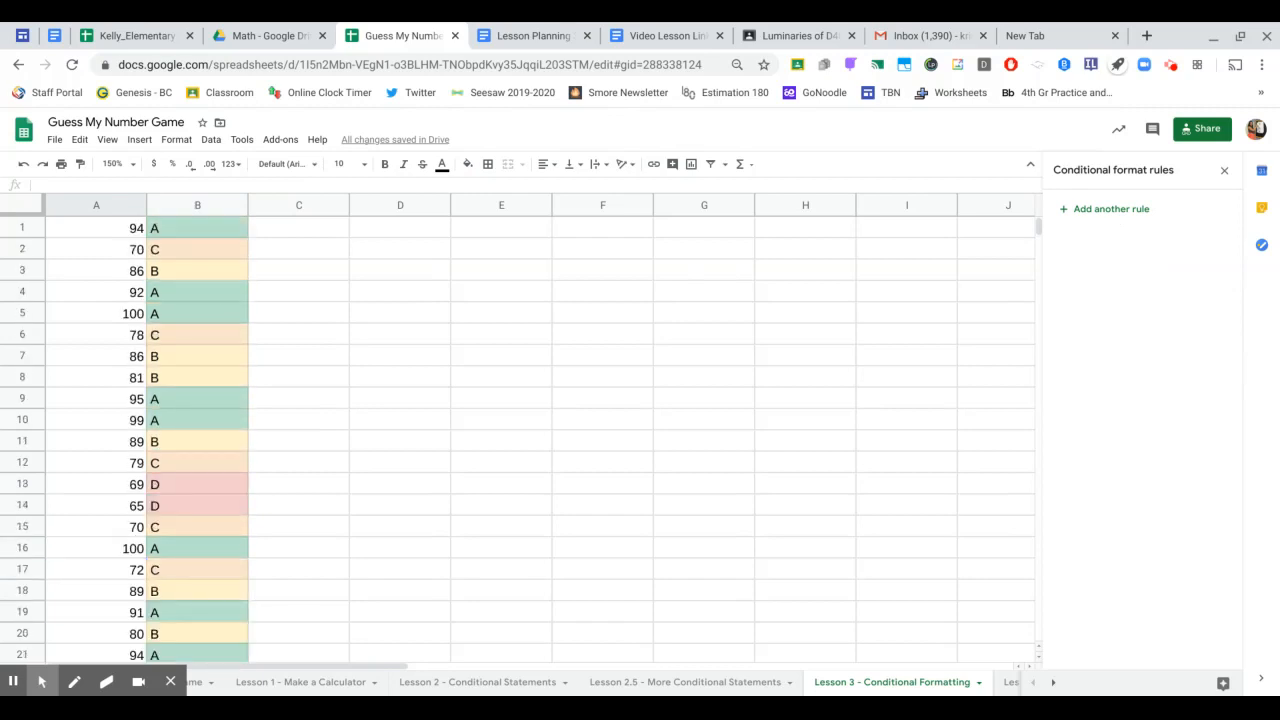
- Sort the sheet A→Z by letter grade in column B and check the result
{"action": "left_click", "coordinate": [212, 205]}
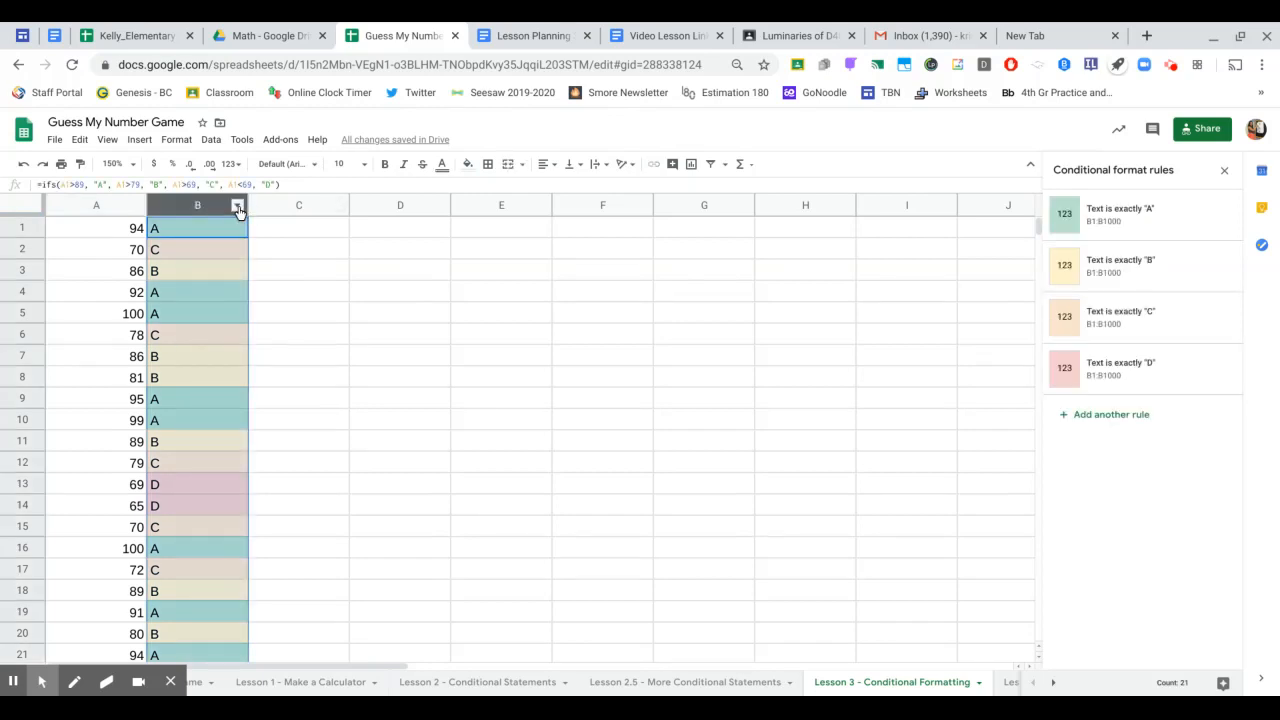
{"action": "left_click", "coordinate": [238, 207]}
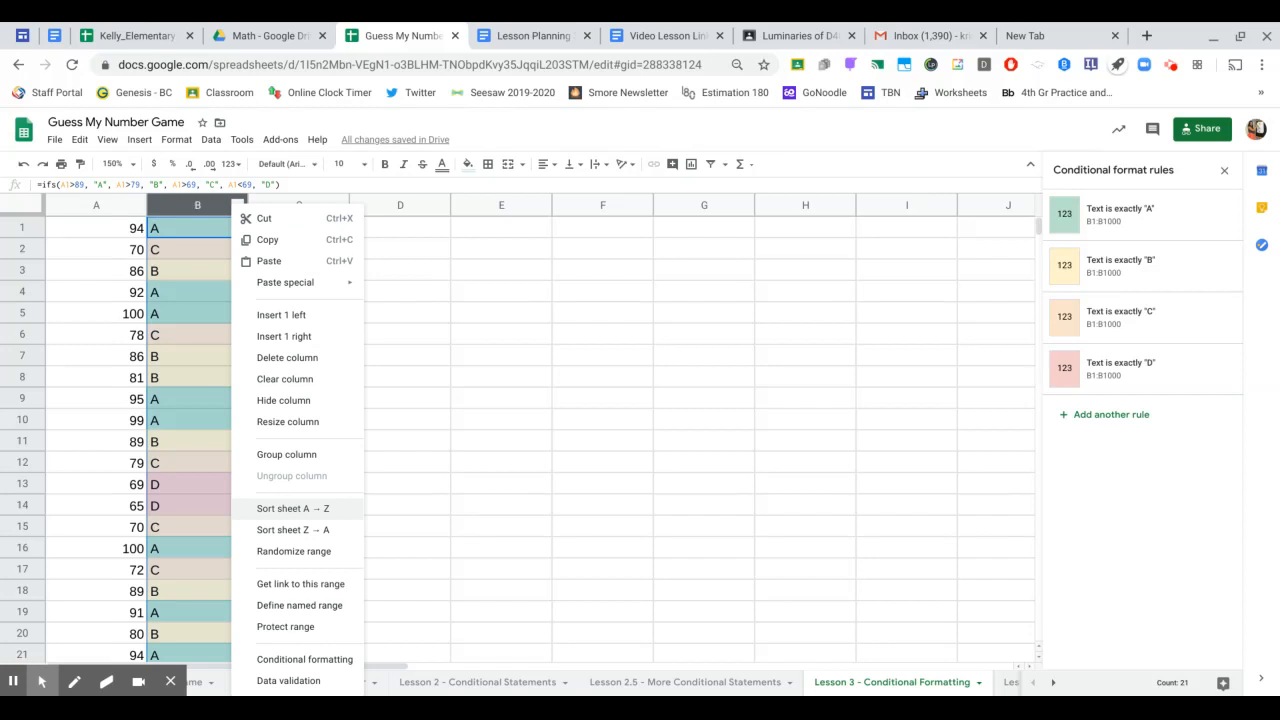
{"action": "left_click", "coordinate": [300, 510]}
{"action": "left_click", "coordinate": [362, 482]}
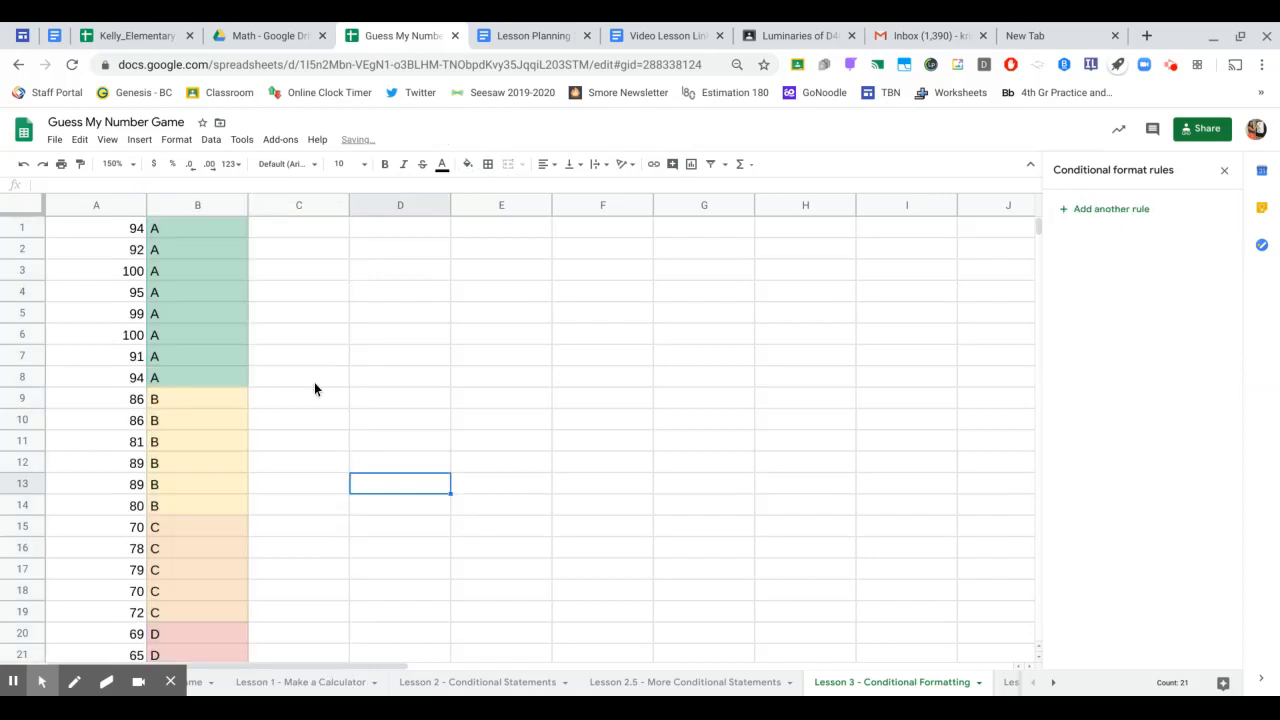
{"action": "scroll", "coordinate": [314, 382], "scroll_direction": "down", "scroll_amount": 1}
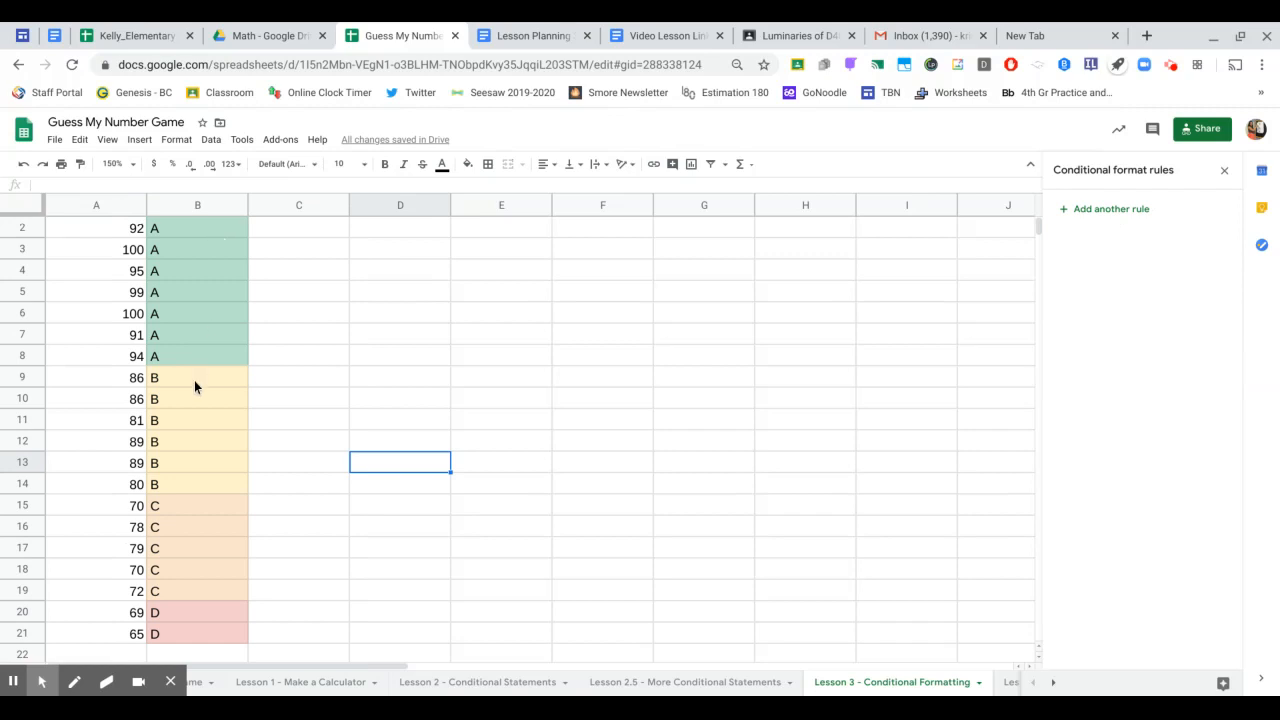
{"action": "scroll", "coordinate": [174, 567], "scroll_direction": "down", "scroll_amount": 3}
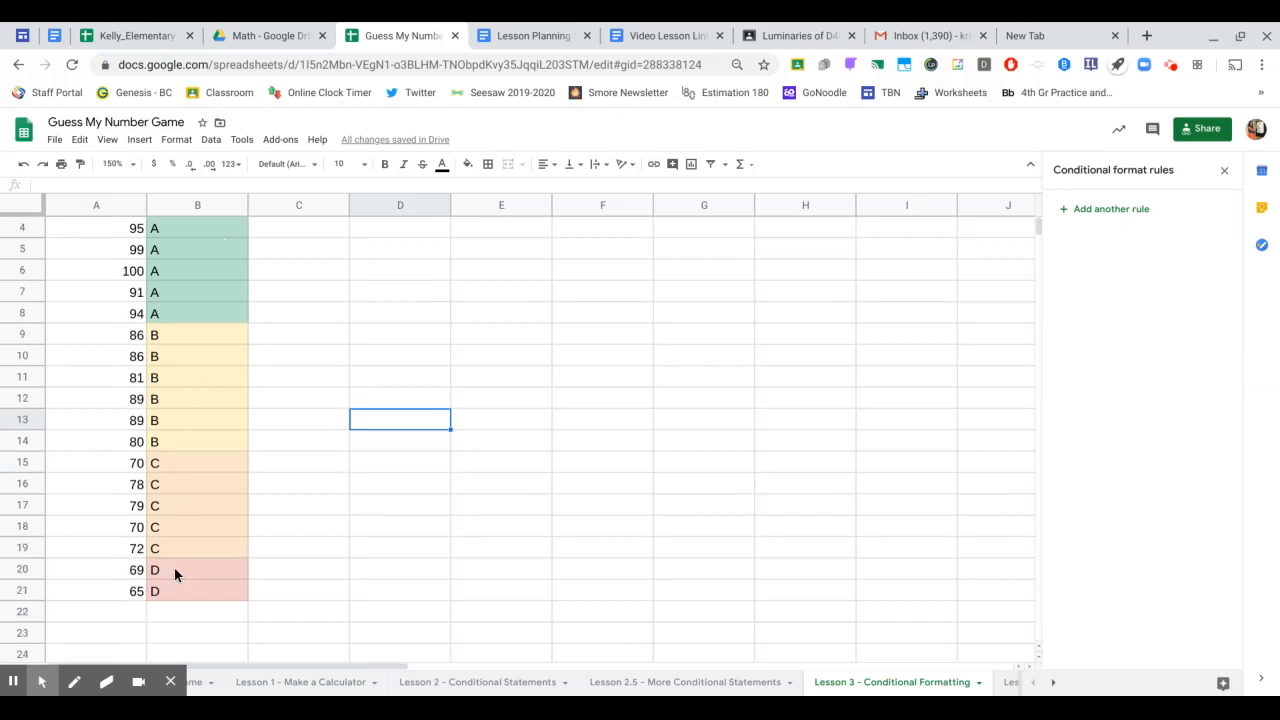
{"action": "scroll", "coordinate": [174, 589], "scroll_direction": "up", "scroll_amount": 4}
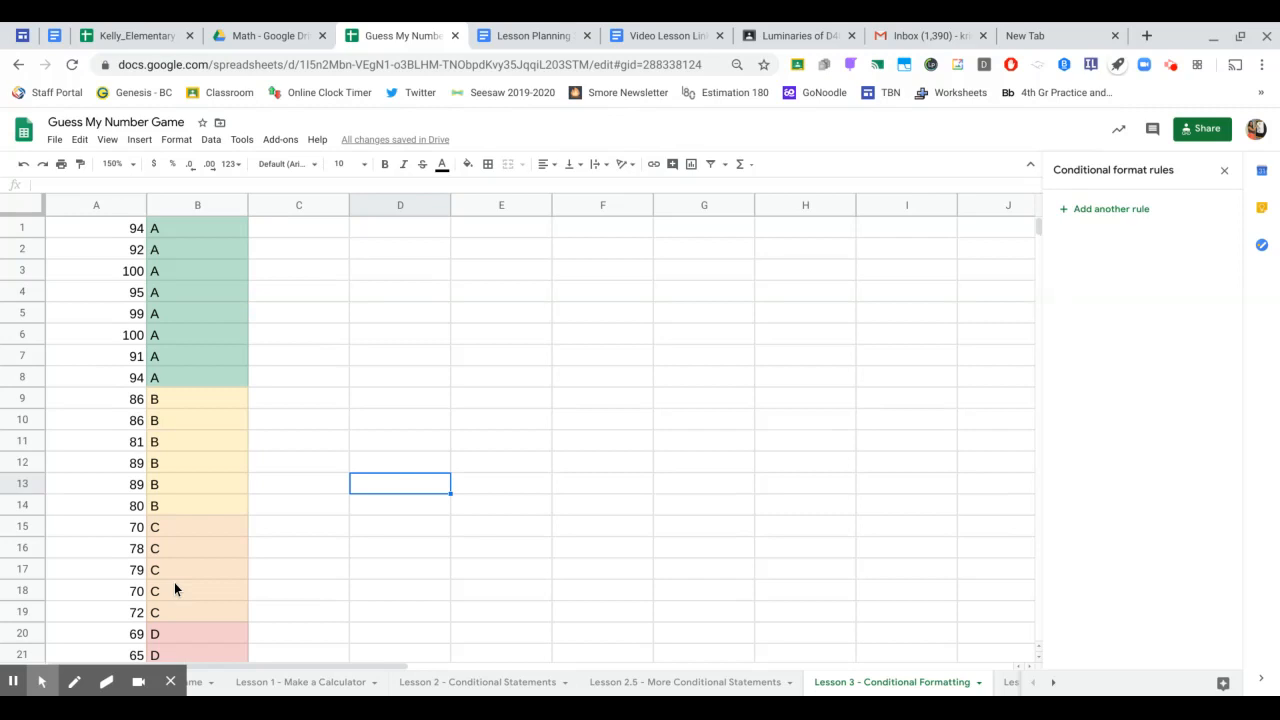
{"action": "left_click", "coordinate": [133, 234]}
{"action": "key", "text": "Down"}
{"action": "key", "text": "Down"}
{"action": "key", "text": "Down"}
{"action": "key", "text": "Down"}
{"action": "key", "text": "Down"}
{"action": "key", "text": "Down"}
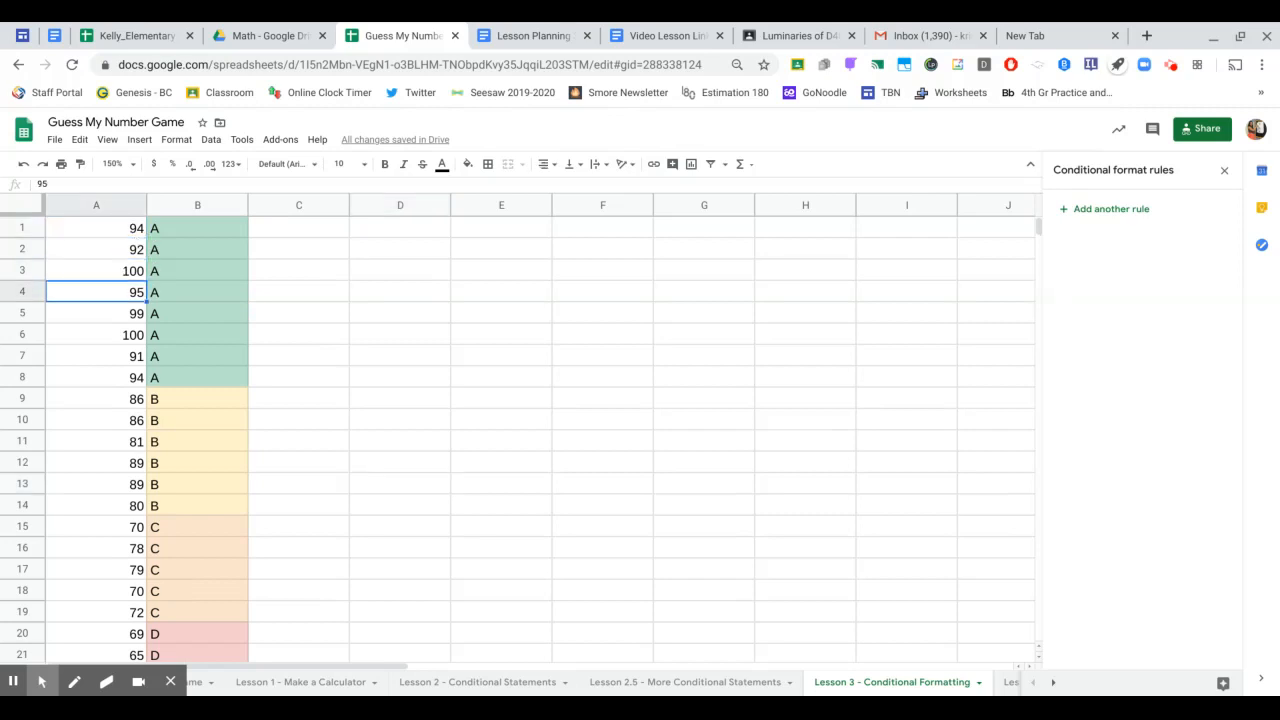
{"action": "key", "text": "Down"}
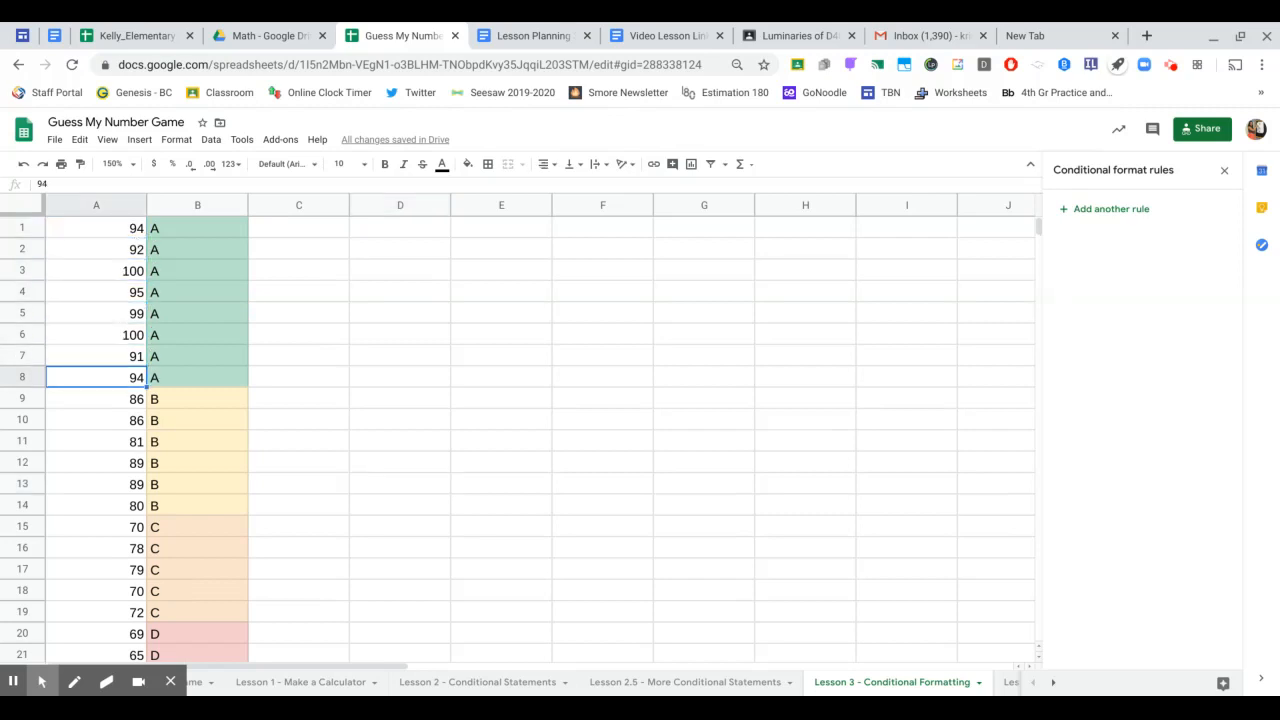
- Sort the sheet by score in column A, first A→Z, then Z→A
{"action": "left_click", "coordinate": [107, 205]}
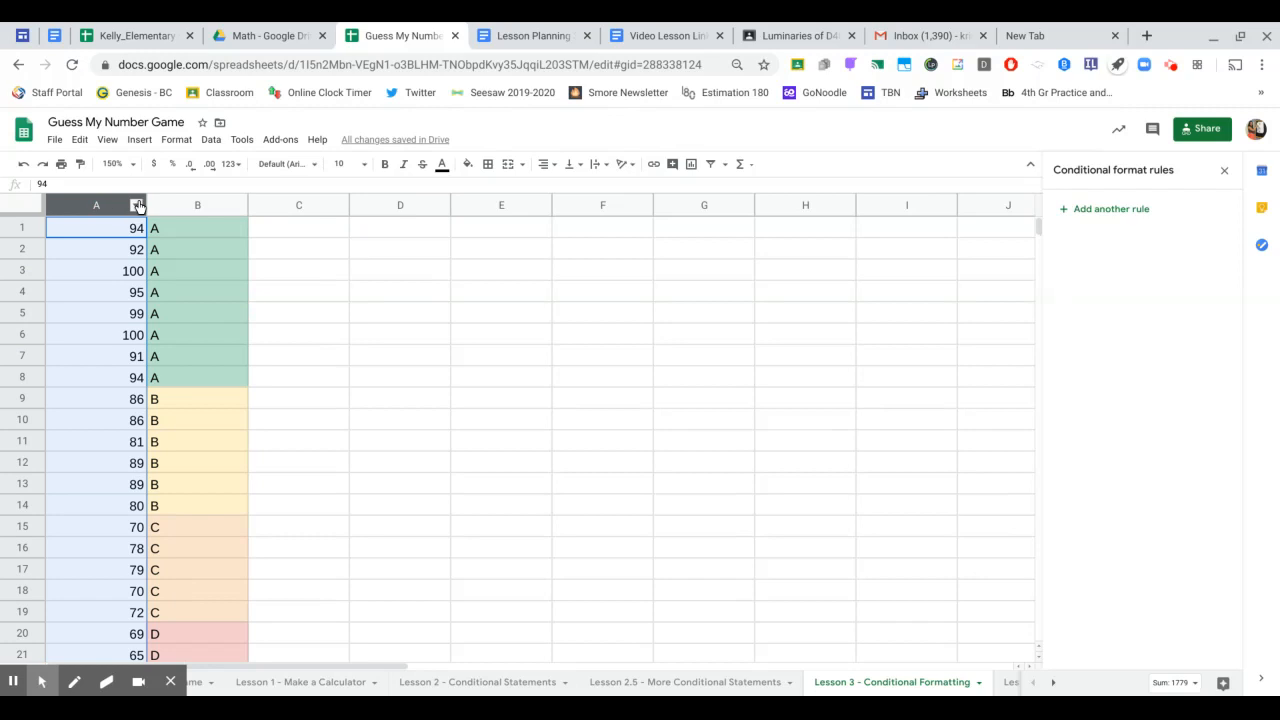
{"action": "left_click", "coordinate": [137, 205]}
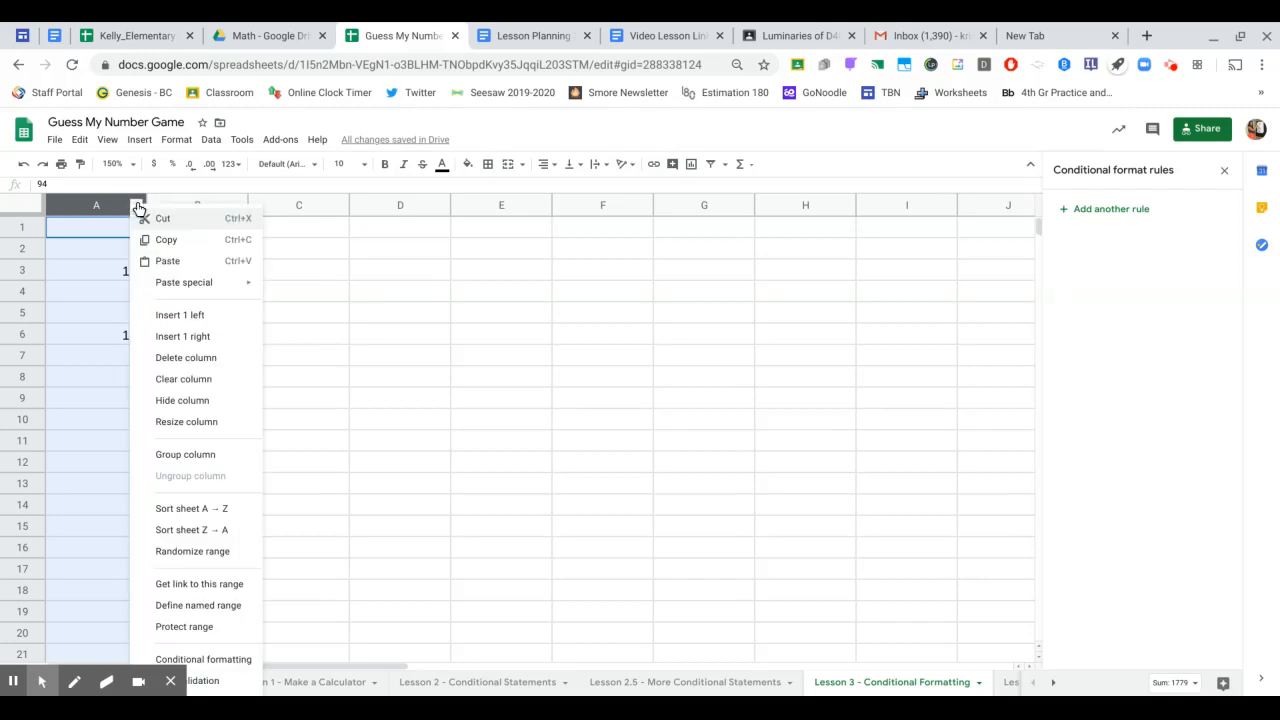
{"action": "left_click", "coordinate": [205, 512]}
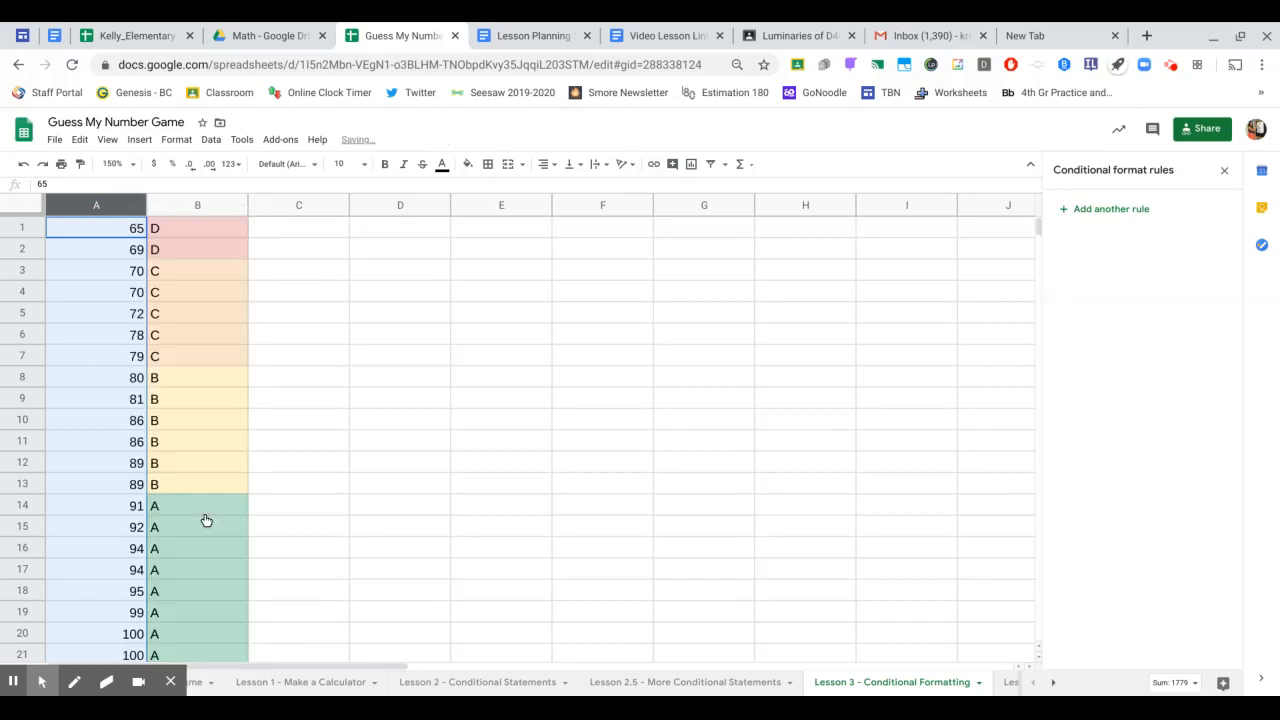
{"action": "left_click", "coordinate": [137, 205]}
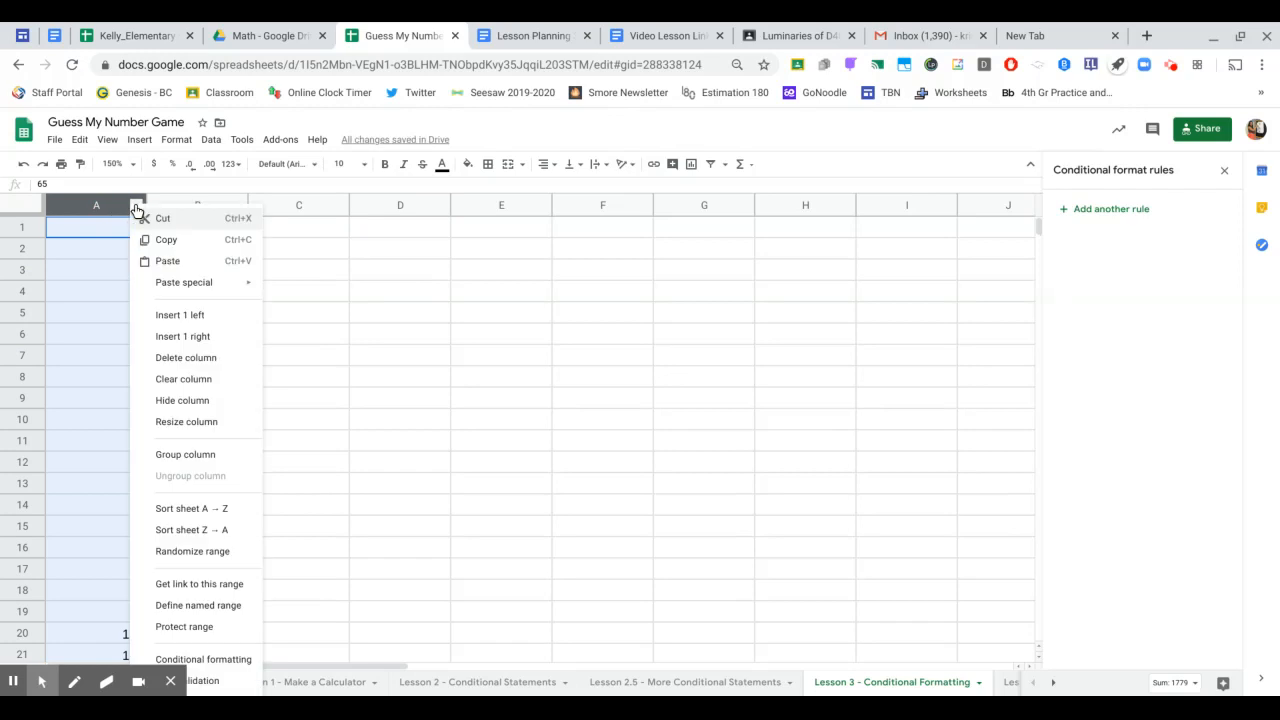
{"action": "left_click", "coordinate": [194, 531]}
{"action": "left_click", "coordinate": [102, 333]}
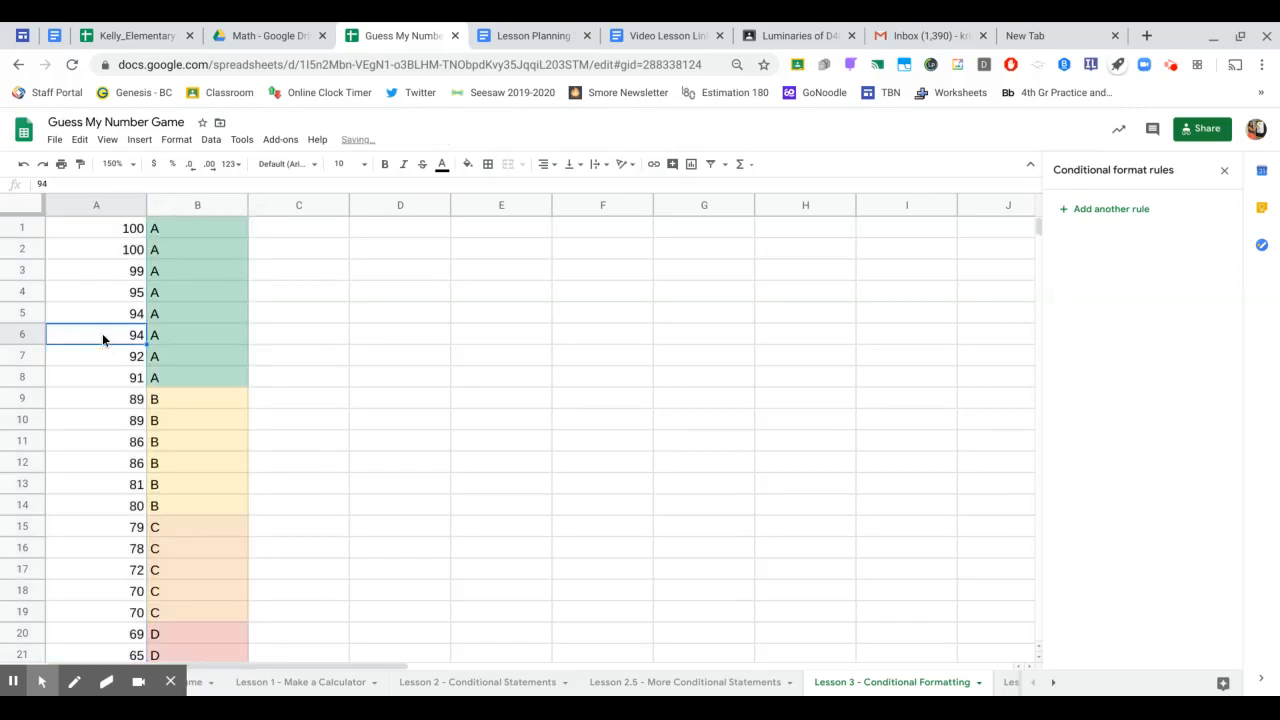
- Step through the descending scores and grades, ending in empty cell C1
{"action": "left_click", "coordinate": [121, 234]}
{"action": "key", "text": "Down"}
{"action": "key", "text": "Down"}
{"action": "key", "text": "Down"}
{"action": "key", "text": "Down"}
{"action": "key", "text": "Down"}
{"action": "key", "text": "Down"}
{"action": "key", "text": "Down"}
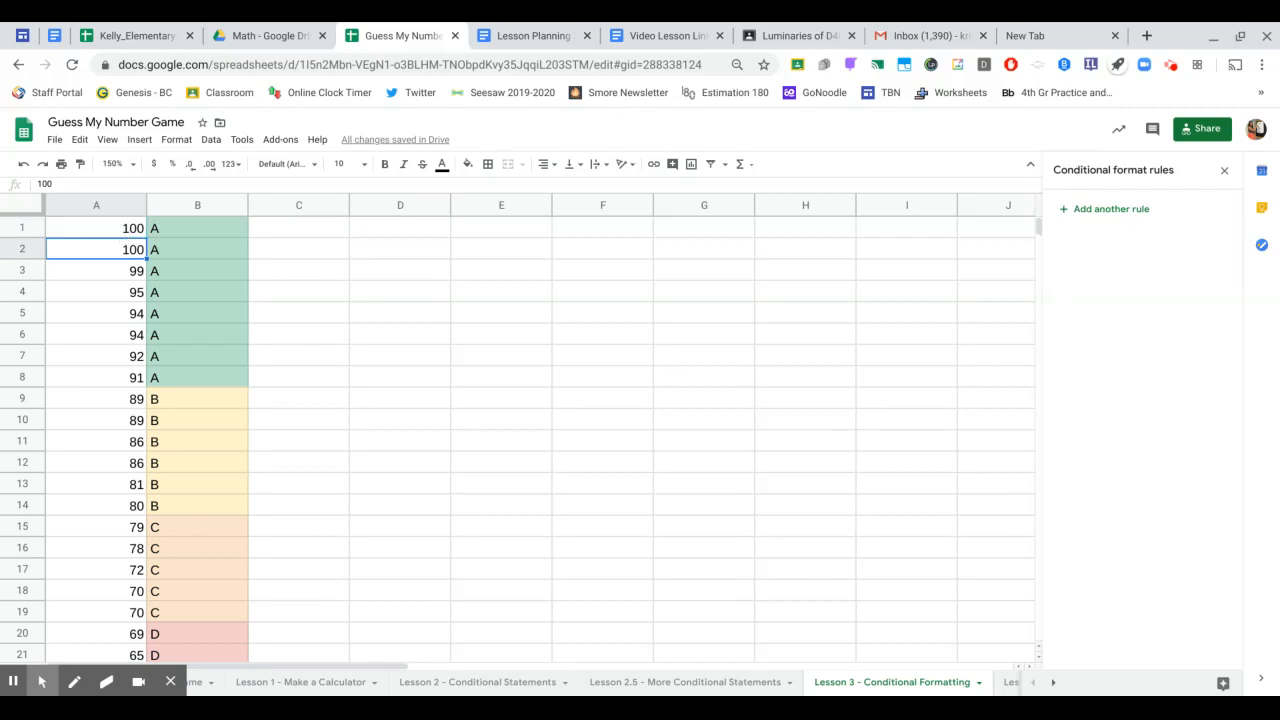
{"action": "key", "text": "Down"}
{"action": "key", "text": "Down"}
{"action": "key", "text": "Down"}
{"action": "key", "text": "Down"}
{"action": "key", "text": "Down"}
{"action": "key", "text": "Down"}
{"action": "key", "text": "Down"}
{"action": "key", "text": "Down"}
{"action": "key", "text": "Down"}
{"action": "key", "text": "Down"}
{"action": "key", "text": "Down"}
{"action": "key", "text": "Down"}
{"action": "key", "text": "Down"}
{"action": "key", "text": "Down"}
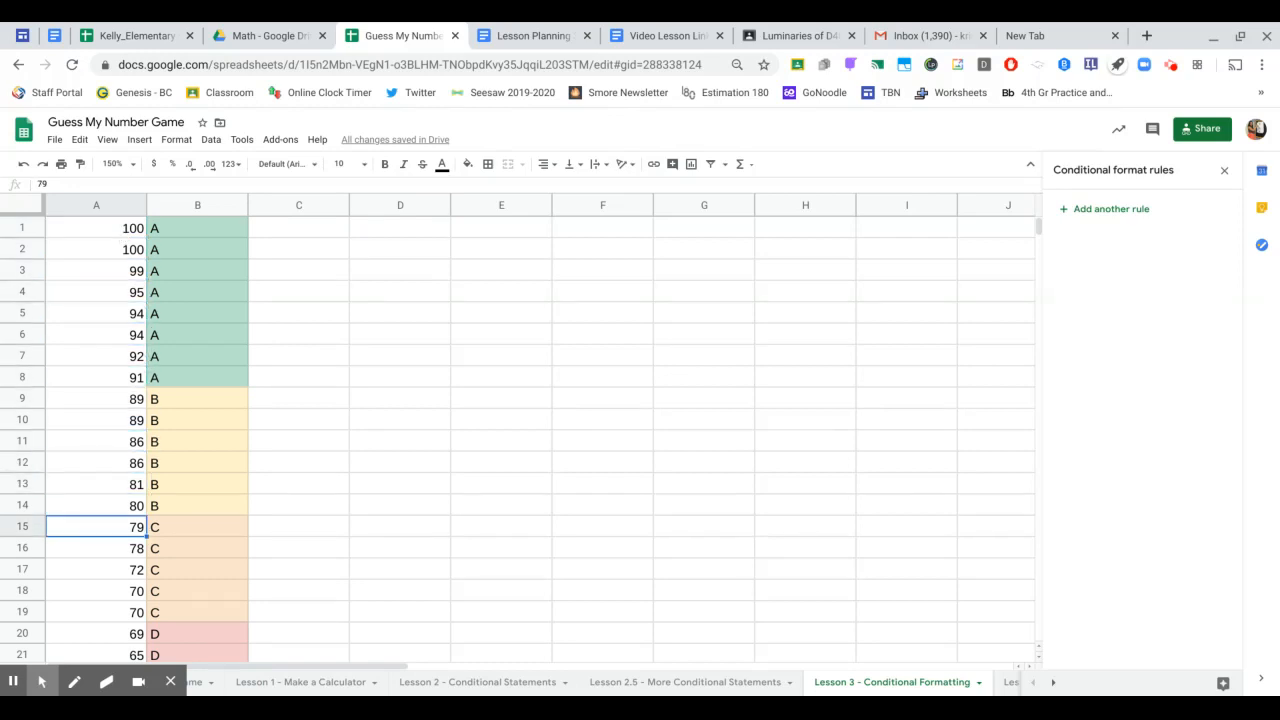
{"action": "key", "text": "Down"}
{"action": "key", "text": "Down"}
{"action": "key", "text": "Up"}
{"action": "key", "text": "Up"}
{"action": "key", "text": "Up"}
{"action": "key", "text": "Up"}
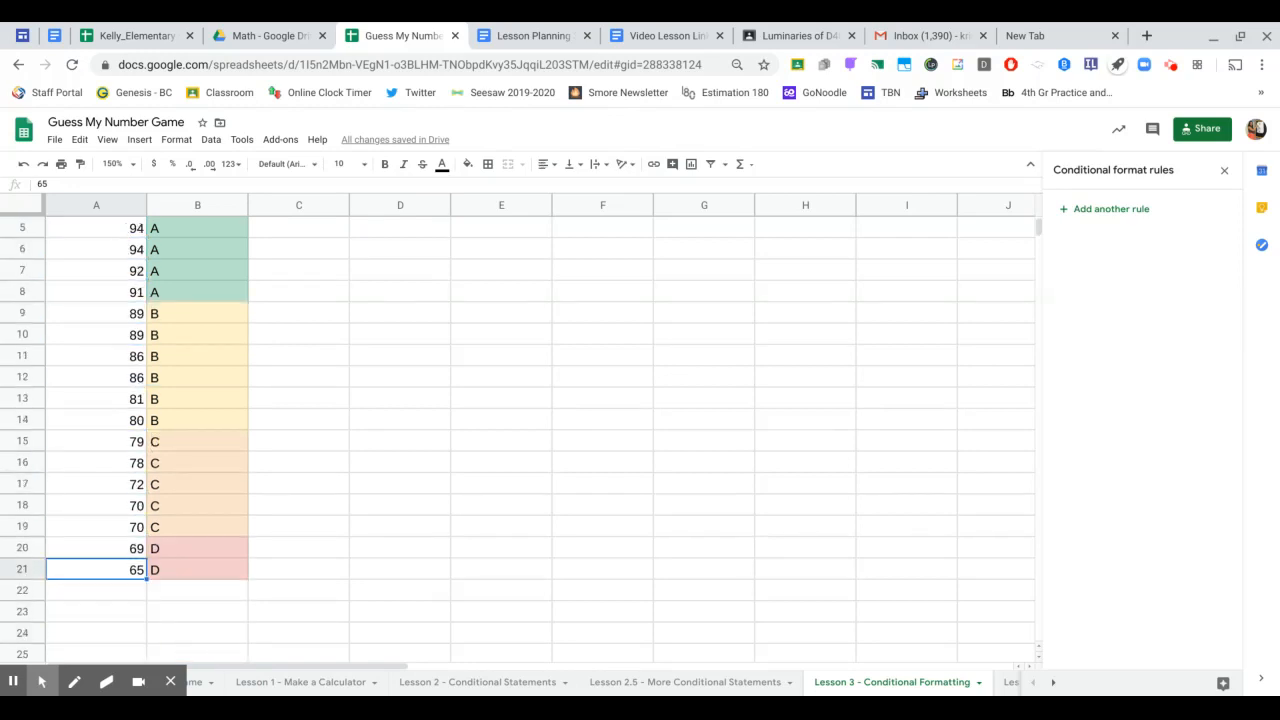
{"action": "key", "text": "Right"}
{"action": "key", "text": "Up"}
{"action": "key", "text": "Up"}
{"action": "key", "text": "Up"}
{"action": "key", "text": "Up"}
{"action": "key", "text": "Up"}
{"action": "key", "text": "Up"}
{"action": "key", "text": "Up"}
{"action": "key", "text": "Up"}
{"action": "key", "text": "Up"}
{"action": "key", "text": "Up"}
{"action": "key", "text": "Up"}
{"action": "key", "text": "Up"}
{"action": "key", "text": "Up"}
{"action": "key", "text": "Up"}
{"action": "key", "text": "Up"}
{"action": "key", "text": "Up"}
{"action": "key", "text": "Up"}
{"action": "key", "text": "Up"}
{"action": "key", "text": "Up"}
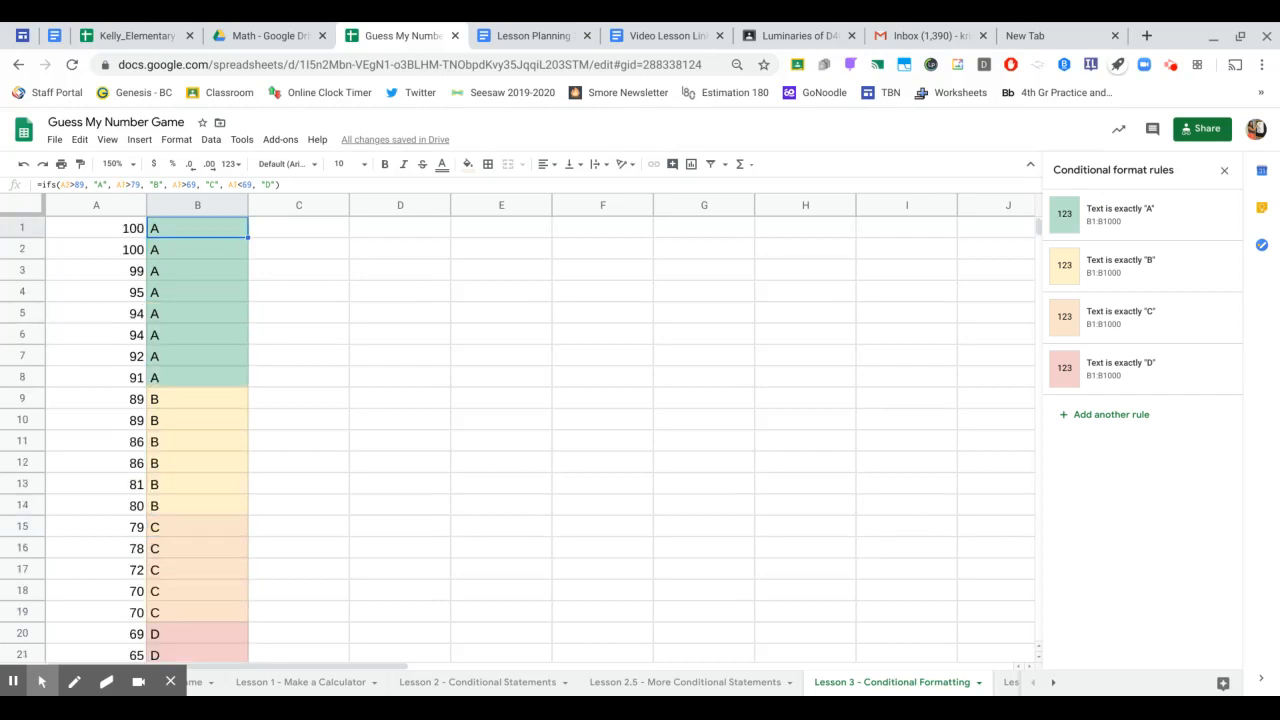
{"action": "key", "text": "Right"}
{"action": "key", "text": "Right"}
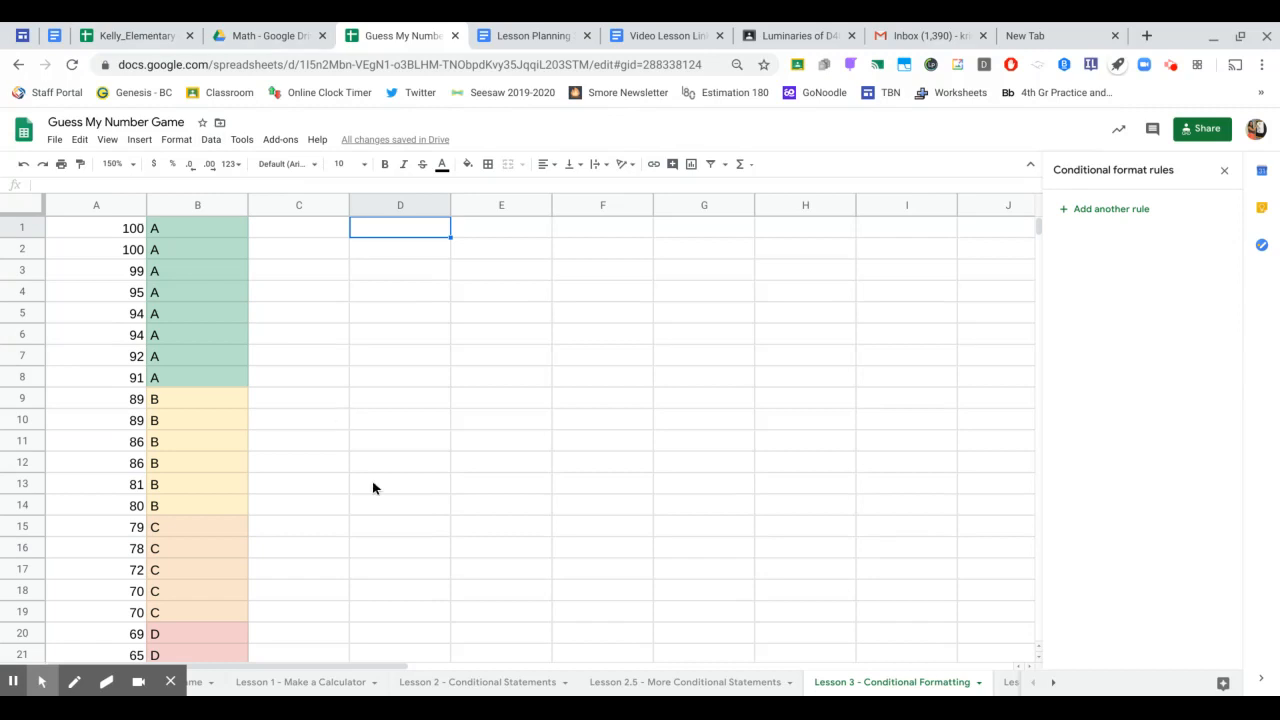
- Enter 23, 58, 12, 99 and 105 in E2:E6
{"action": "left_click", "coordinate": [501, 255]}
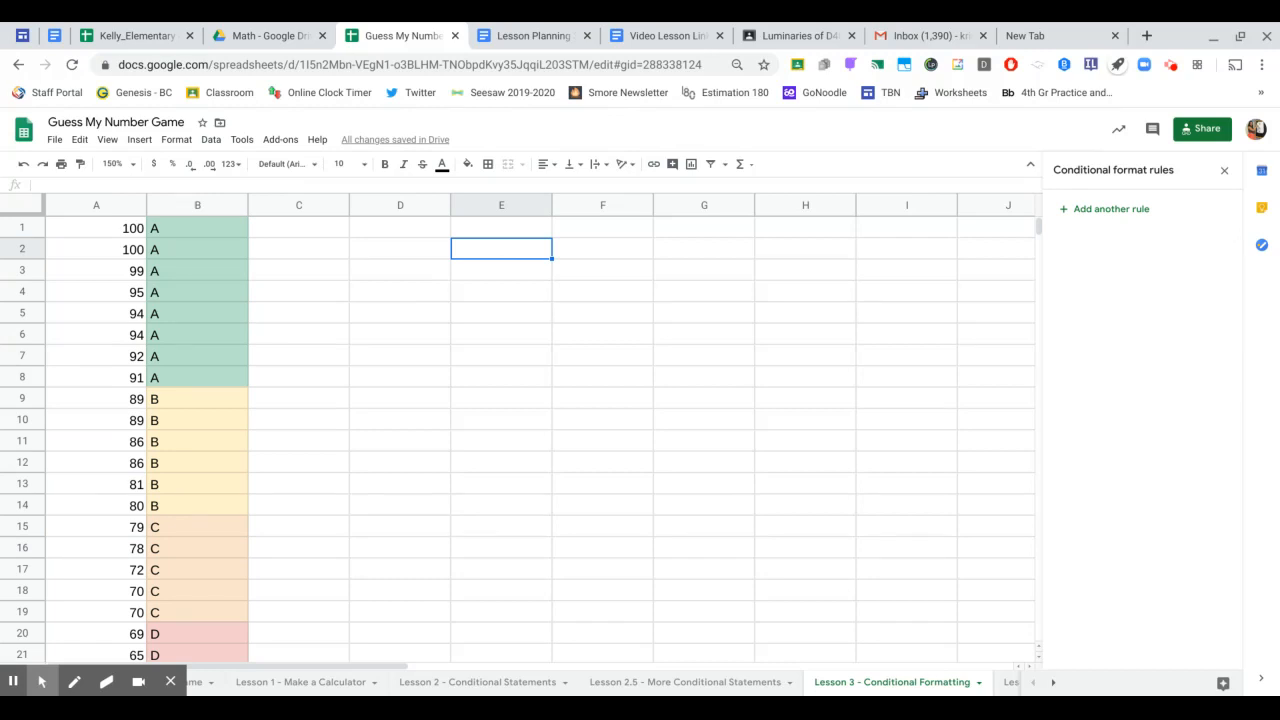
{"action": "type", "text": "23"}
{"action": "key", "text": "Return"}
{"action": "type", "text": "58"}
{"action": "key", "text": "Return"}
{"action": "type", "text": "12"}
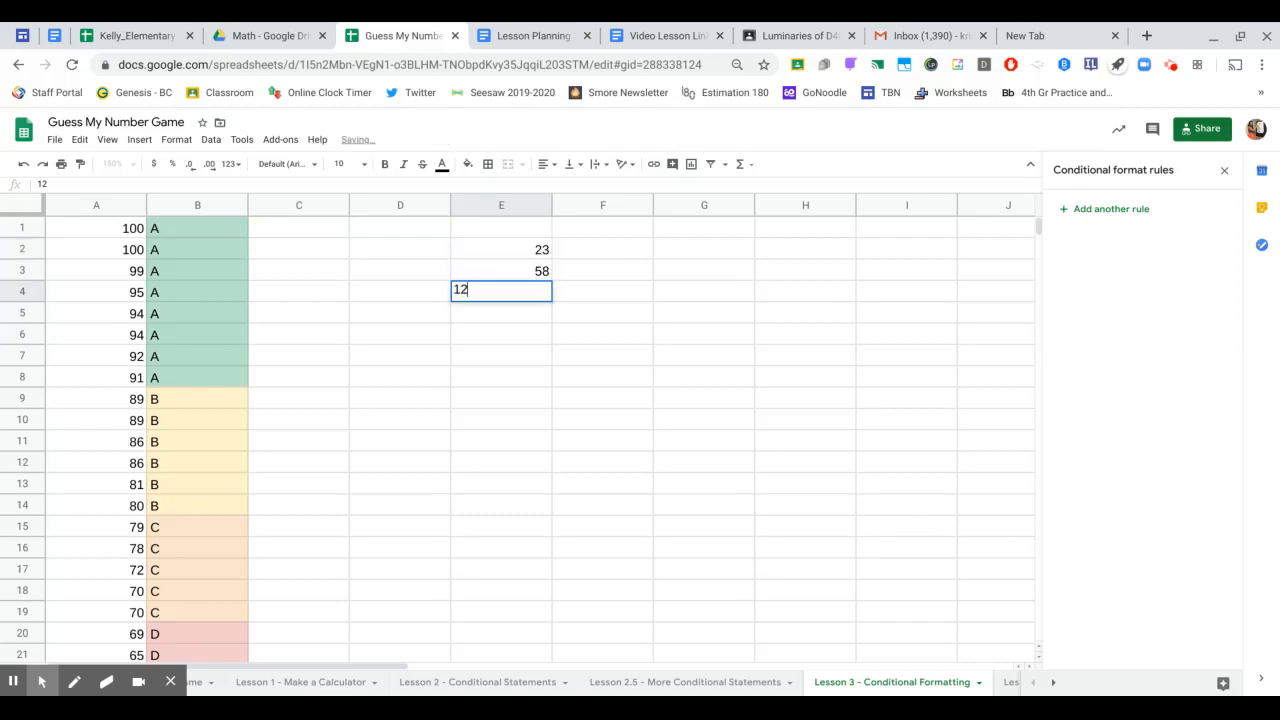
{"action": "key", "text": "Return"}
{"action": "type", "text": "99"}
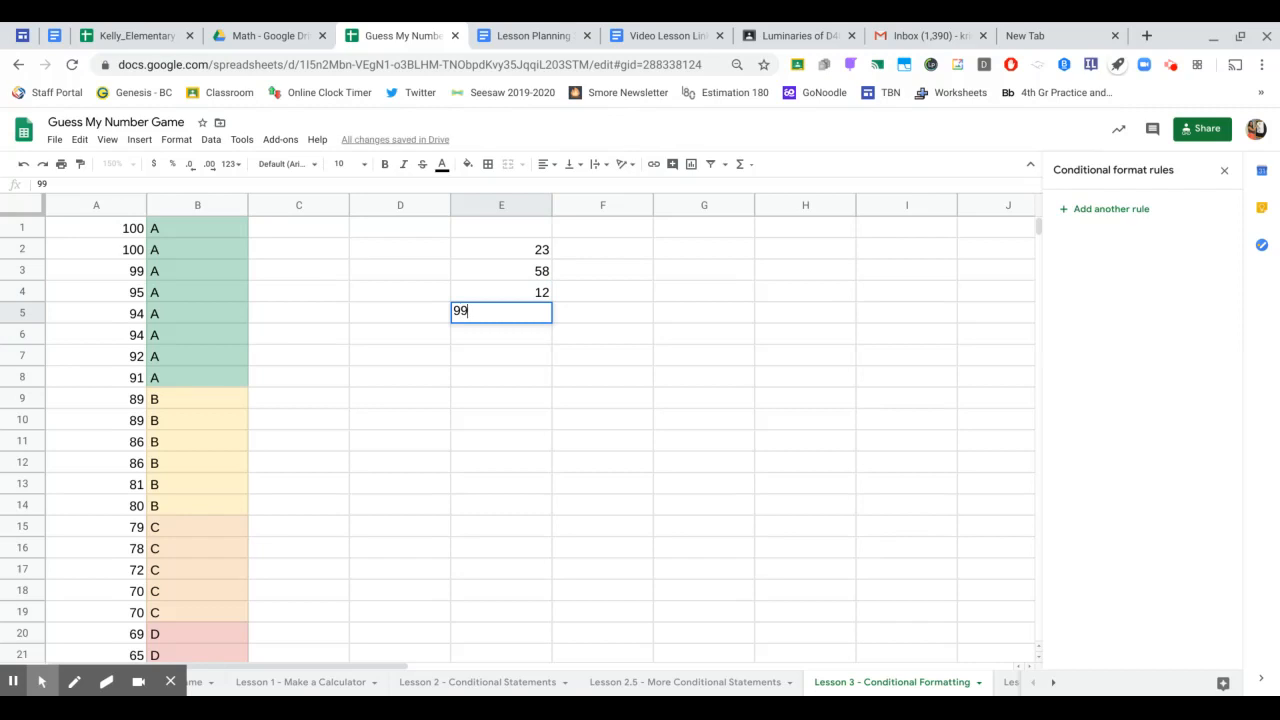
{"action": "key", "text": "Return"}
{"action": "type", "text": "105"}
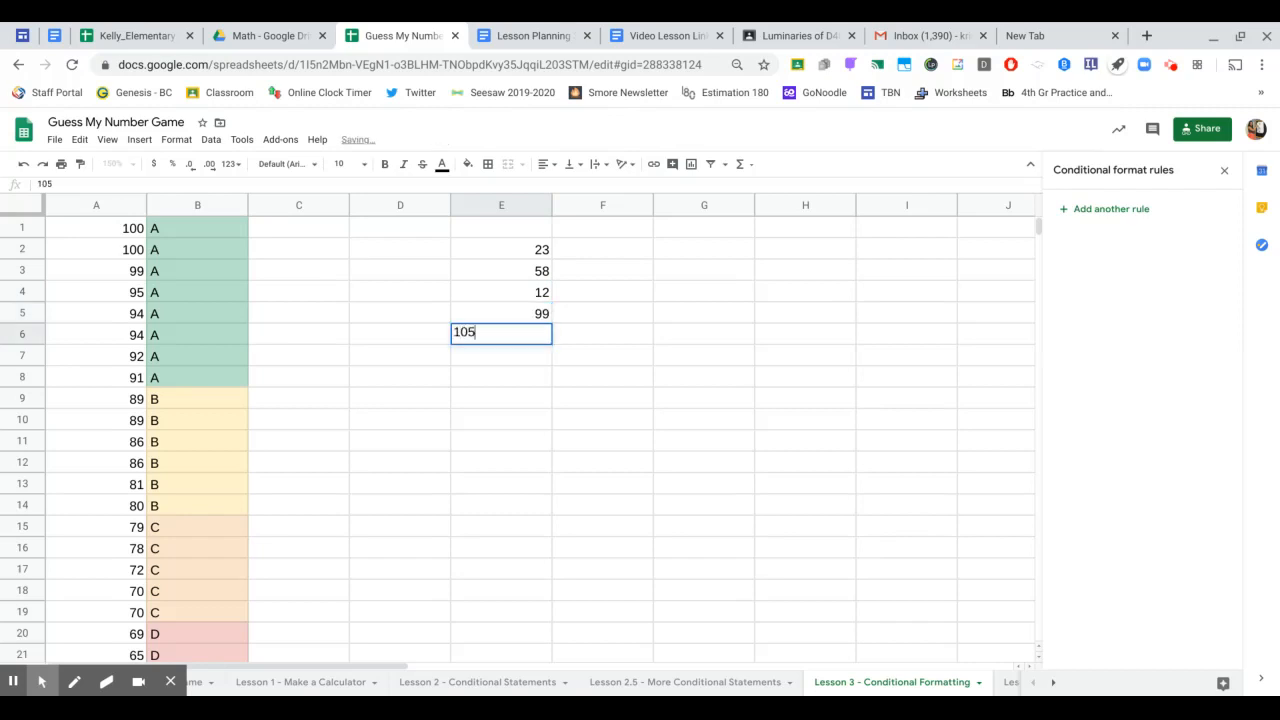
{"action": "key", "text": "Return"}
- Enter 37, 82, 44, 60 and 76 in E7:E11
{"action": "type", "text": "3"}
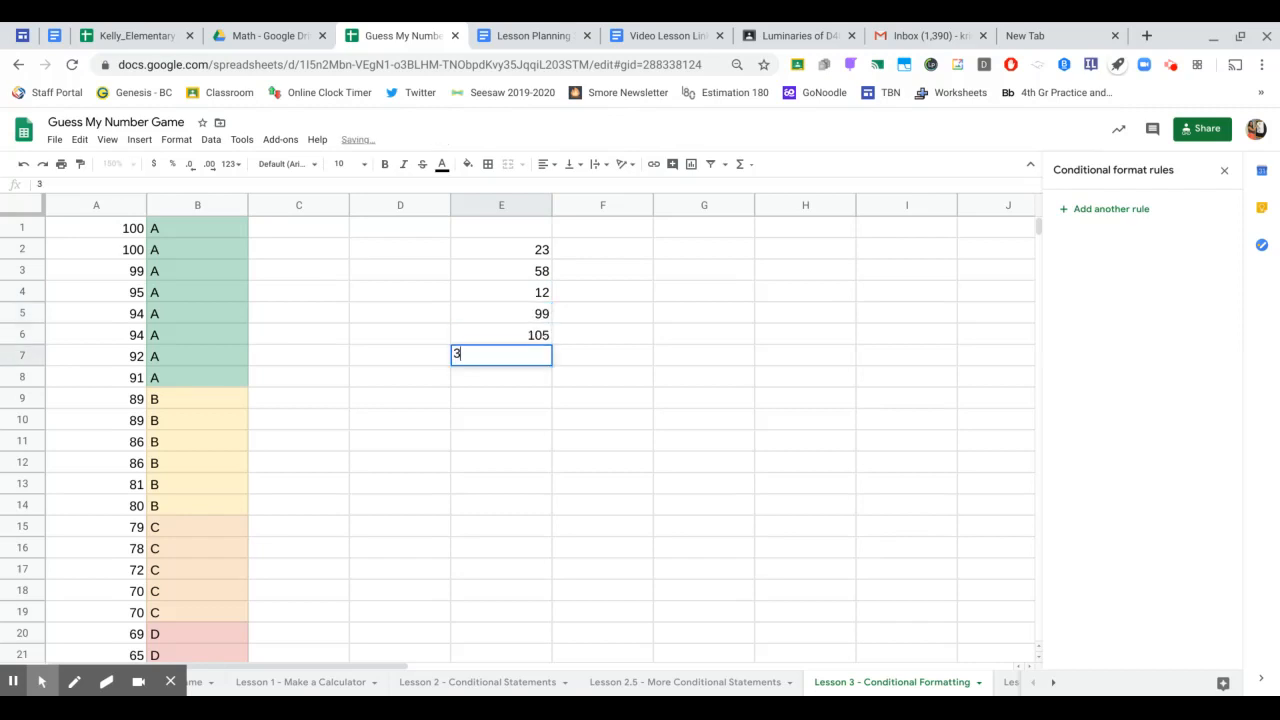
{"action": "type", "text": "7"}
{"action": "key", "text": "Return"}
{"action": "type", "text": "82"}
{"action": "key", "text": "Return"}
{"action": "type", "text": "44"}
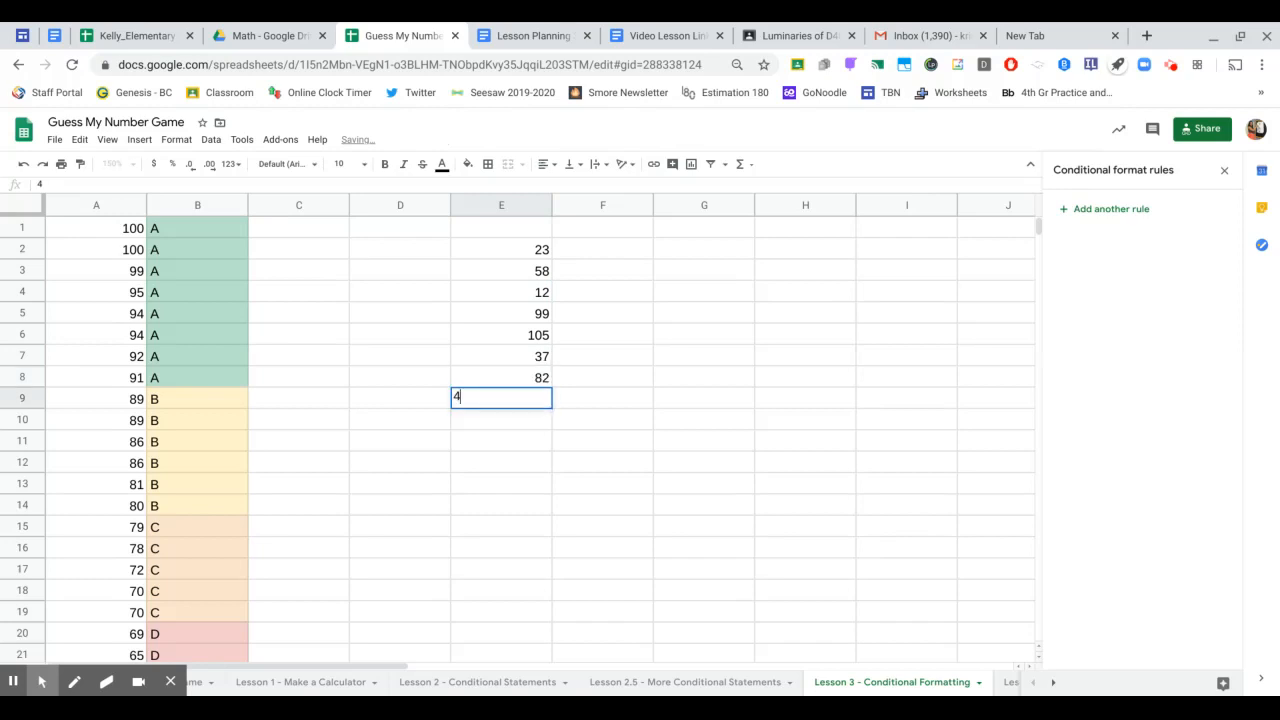
{"action": "key", "text": "Return"}
{"action": "type", "text": "60"}
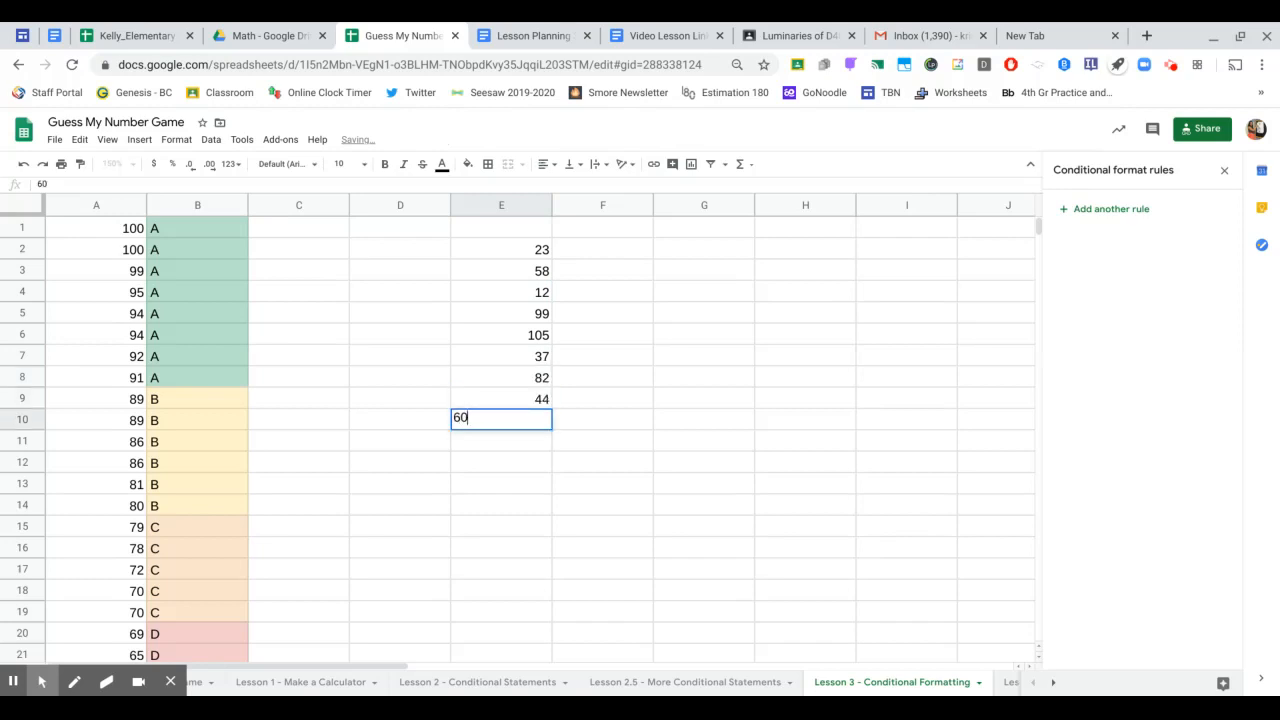
{"action": "key", "text": "Return"}
{"action": "type", "text": "7"}
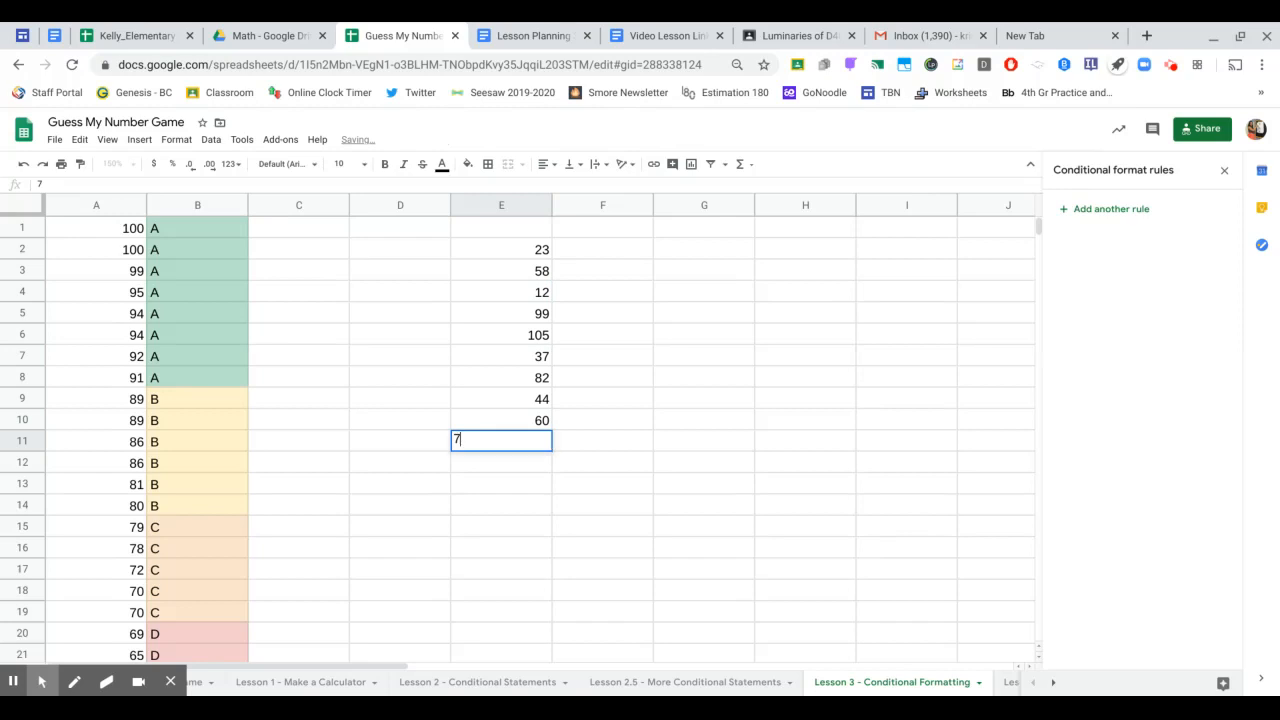
{"action": "type", "text": "6"}
{"action": "key", "text": "Return"}
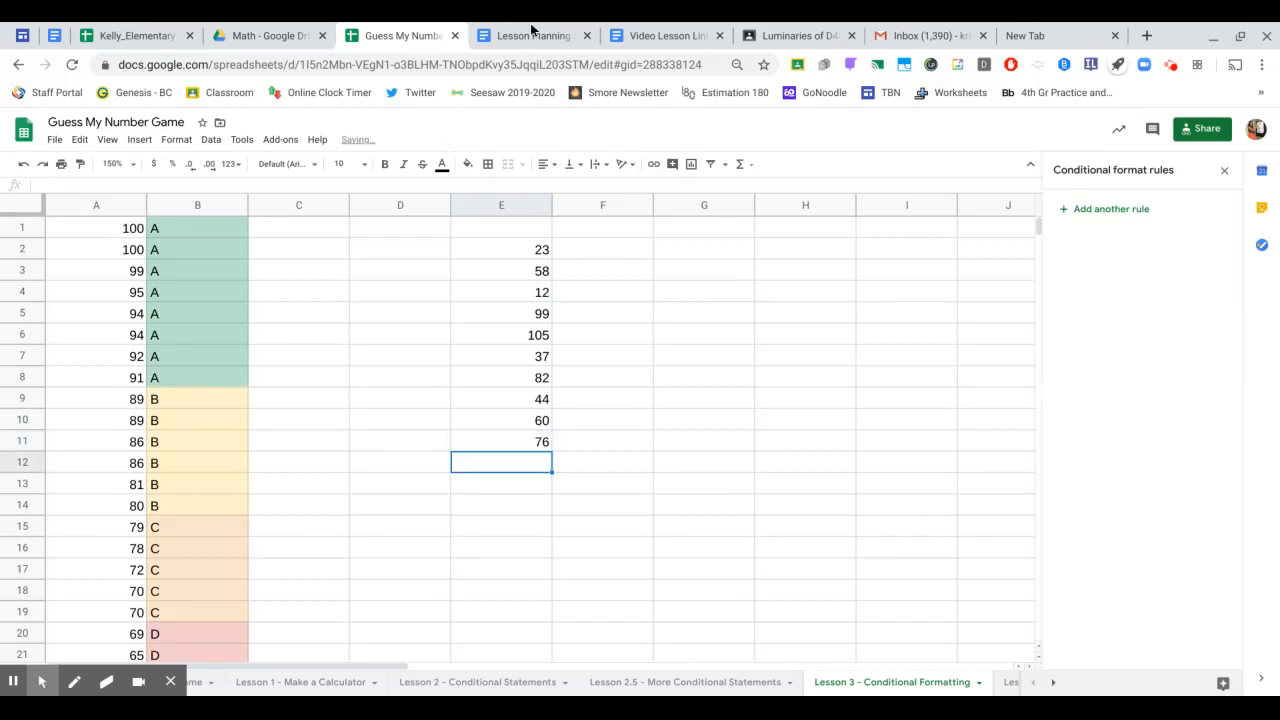
{"action": "left_click", "coordinate": [515, 206]}
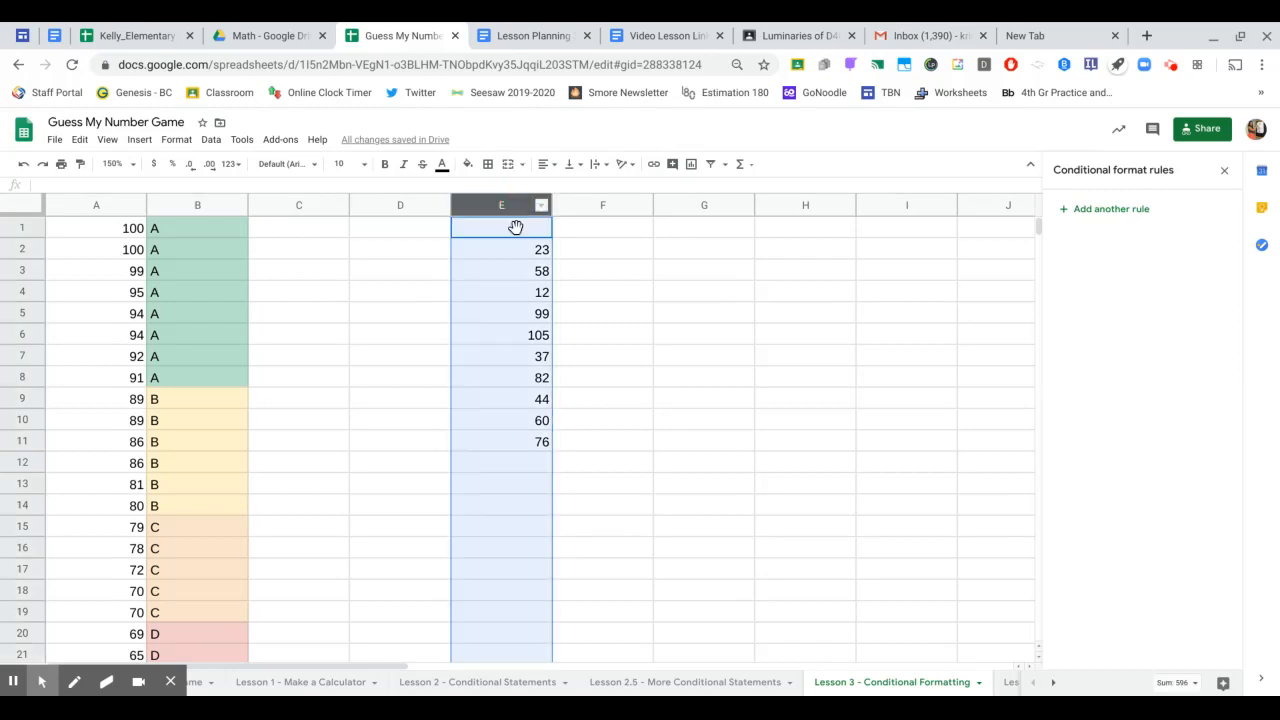
- Add a column E rule filling values less than 30 purple, highlighting 23 and 12
{"action": "left_click", "coordinate": [1112, 209]}
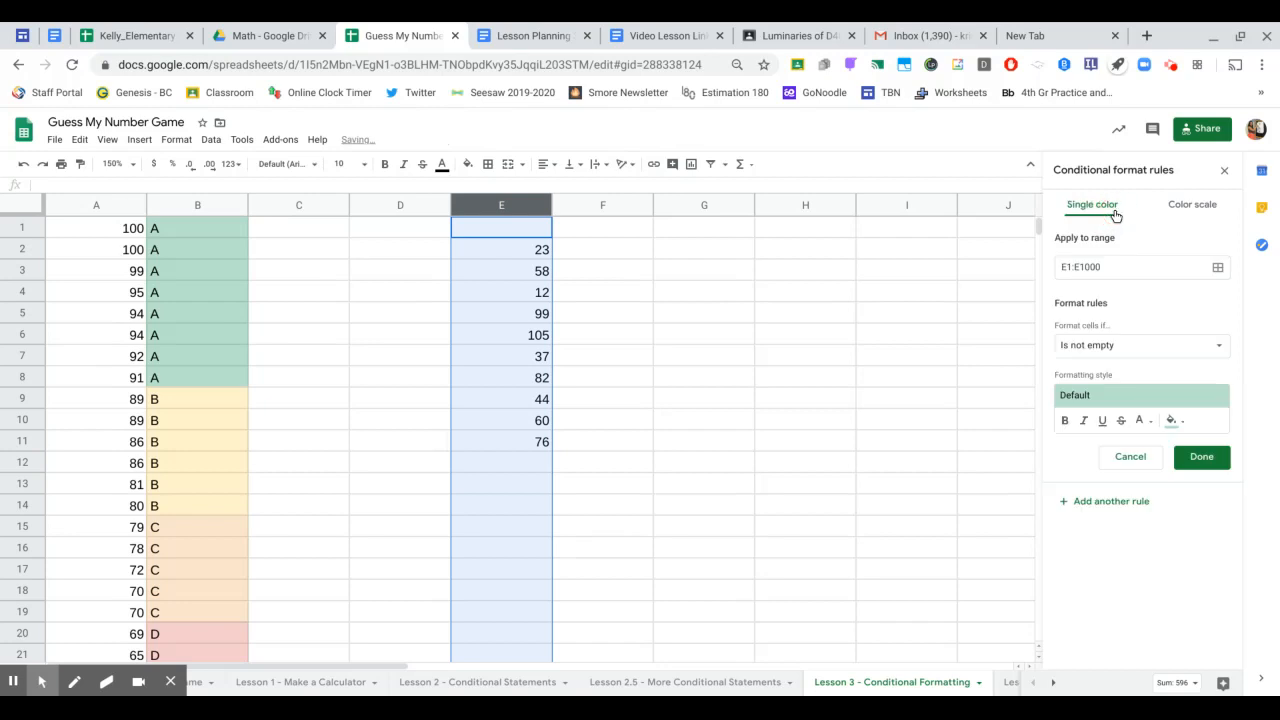
{"action": "left_click", "coordinate": [1128, 350]}
{"action": "scroll", "coordinate": [1158, 447], "scroll_direction": "down", "scroll_amount": 1}
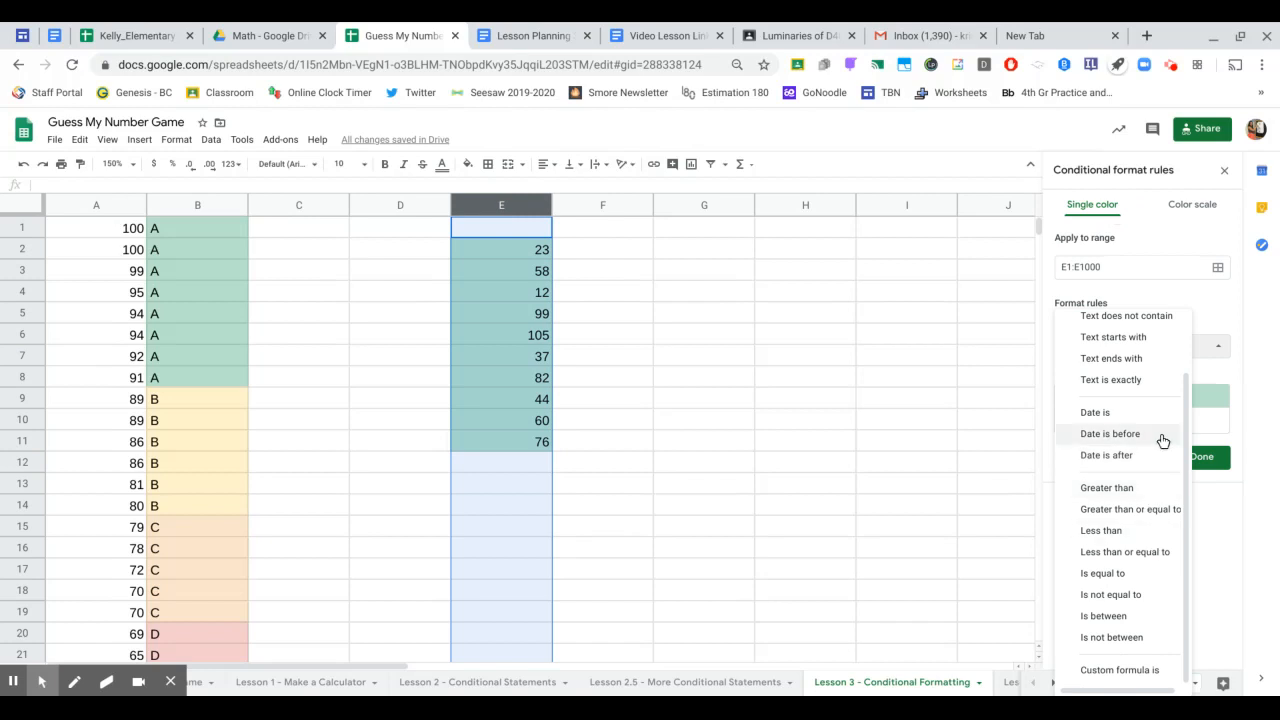
{"action": "left_click", "coordinate": [1138, 539]}
{"action": "left_click", "coordinate": [1127, 377]}
{"action": "type", "text": "30"}
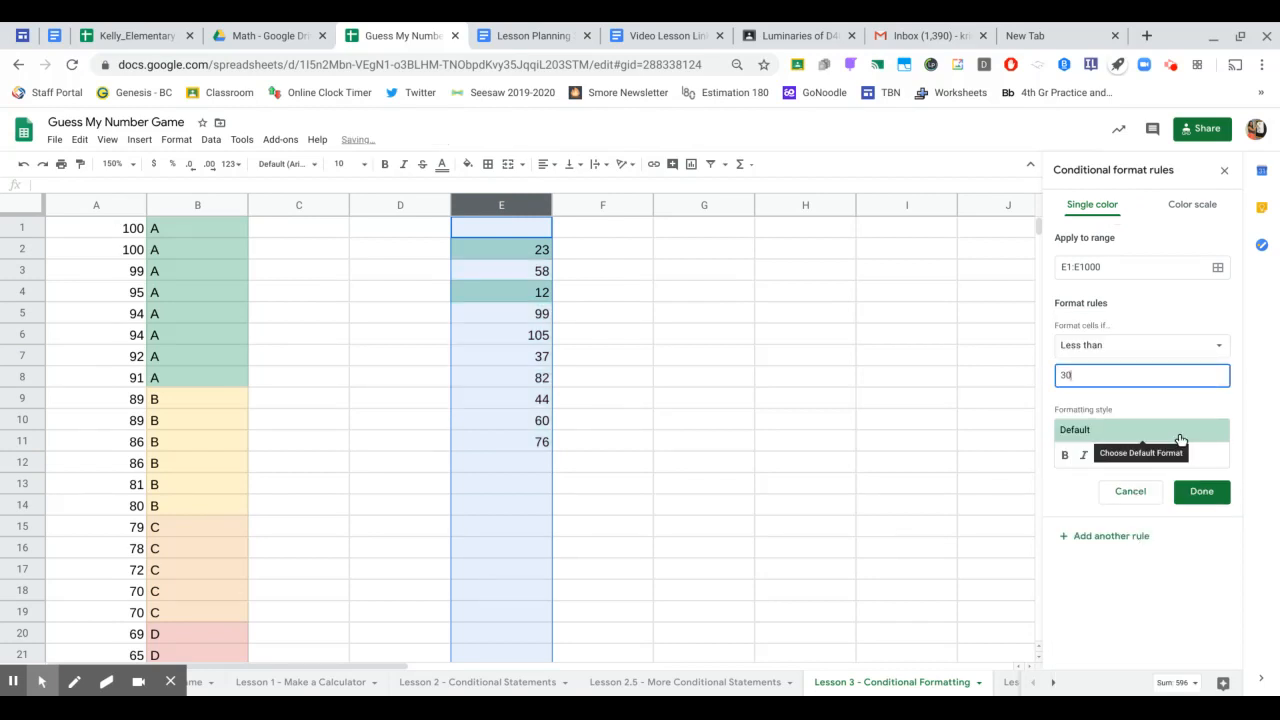
{"action": "left_click", "coordinate": [1184, 456]}
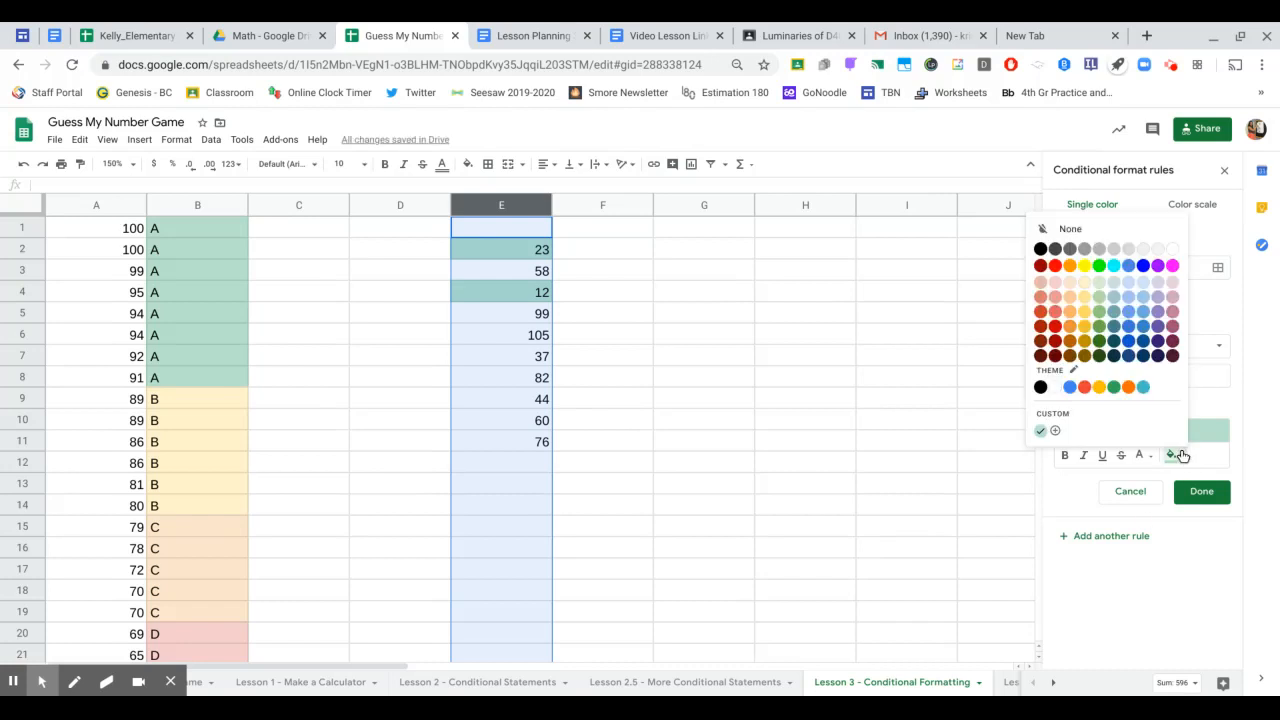
{"action": "left_click", "coordinate": [1158, 312]}
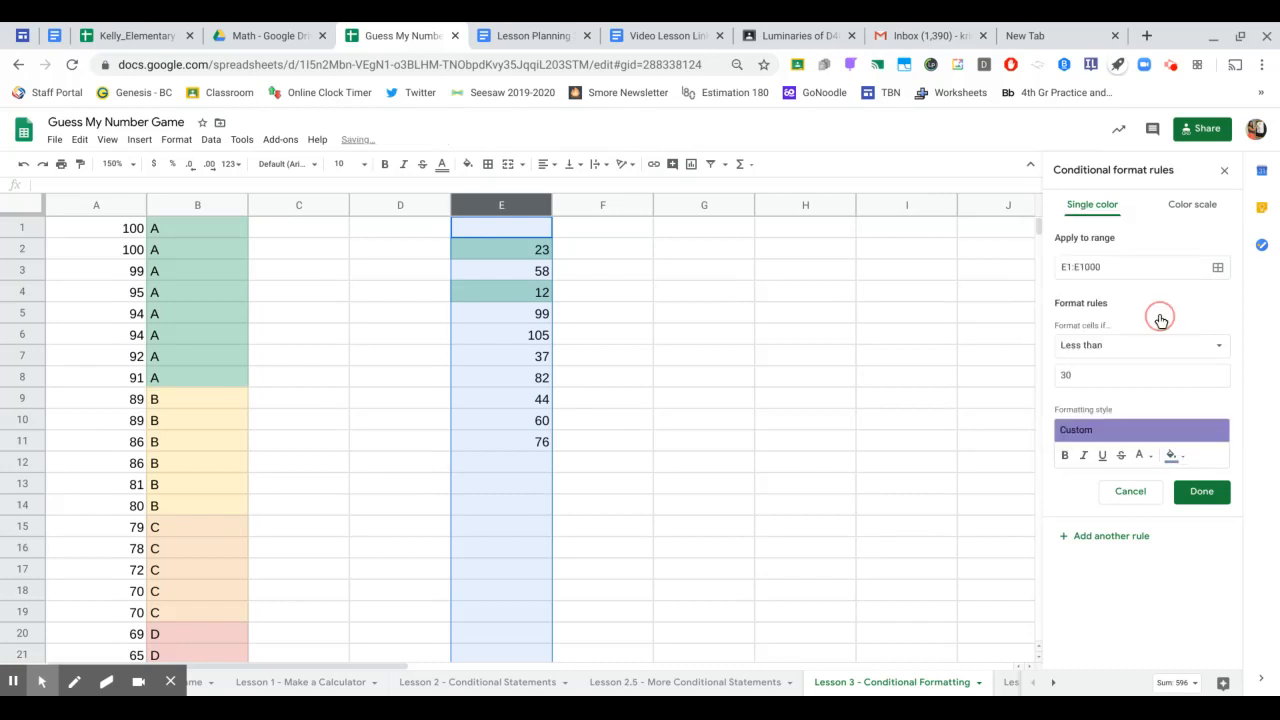
{"action": "left_click", "coordinate": [1199, 499]}
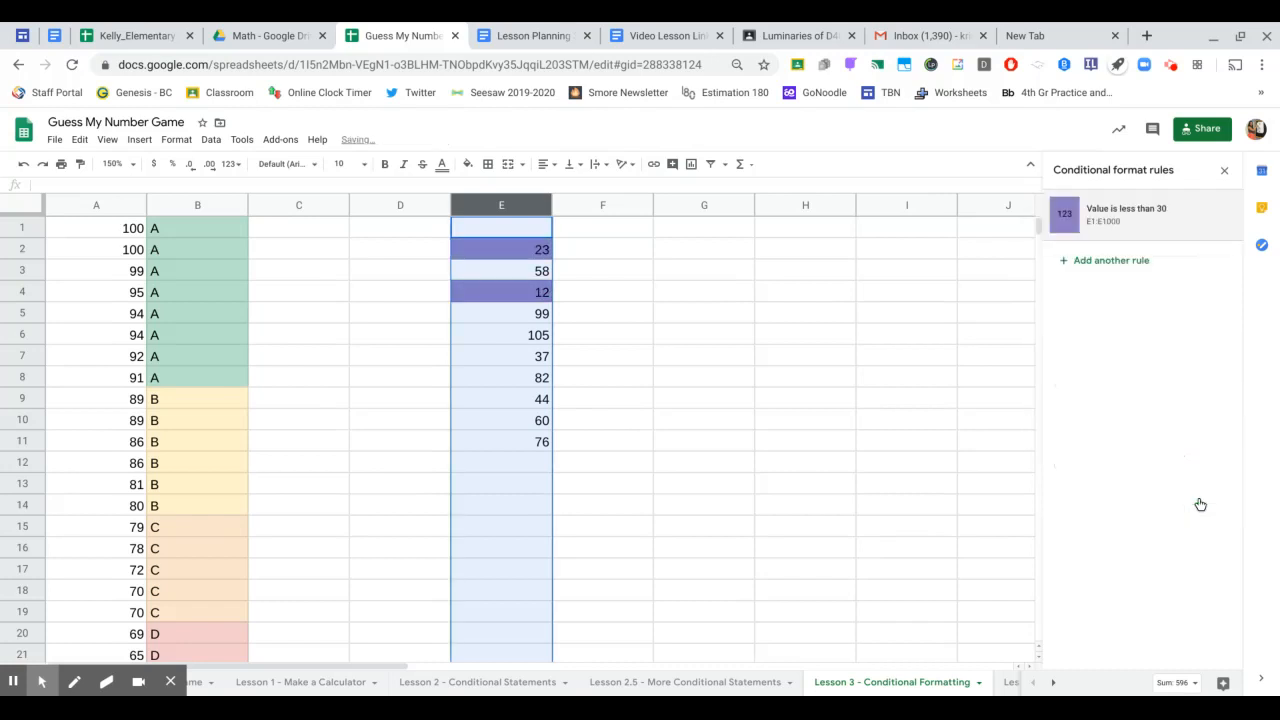
{"action": "left_click", "coordinate": [1086, 263]}
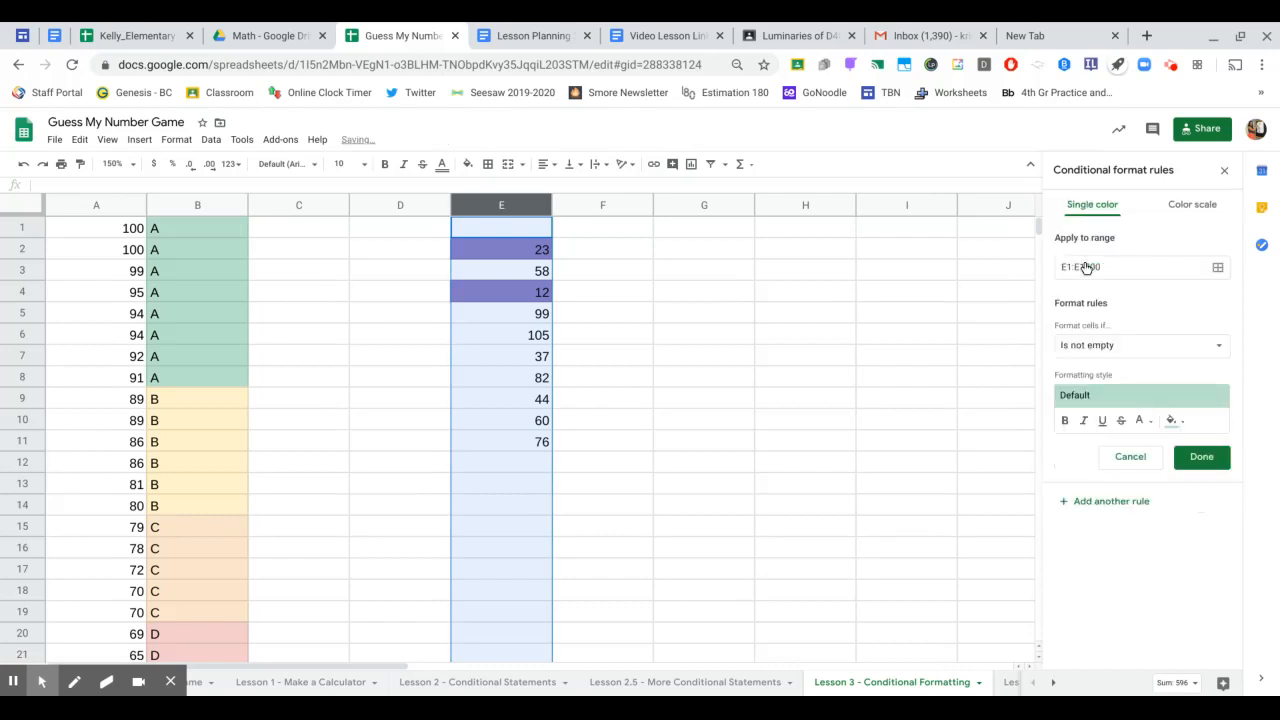
- Add a rule that fills column E values greater than 100 in blue
{"action": "left_click", "coordinate": [1106, 346]}
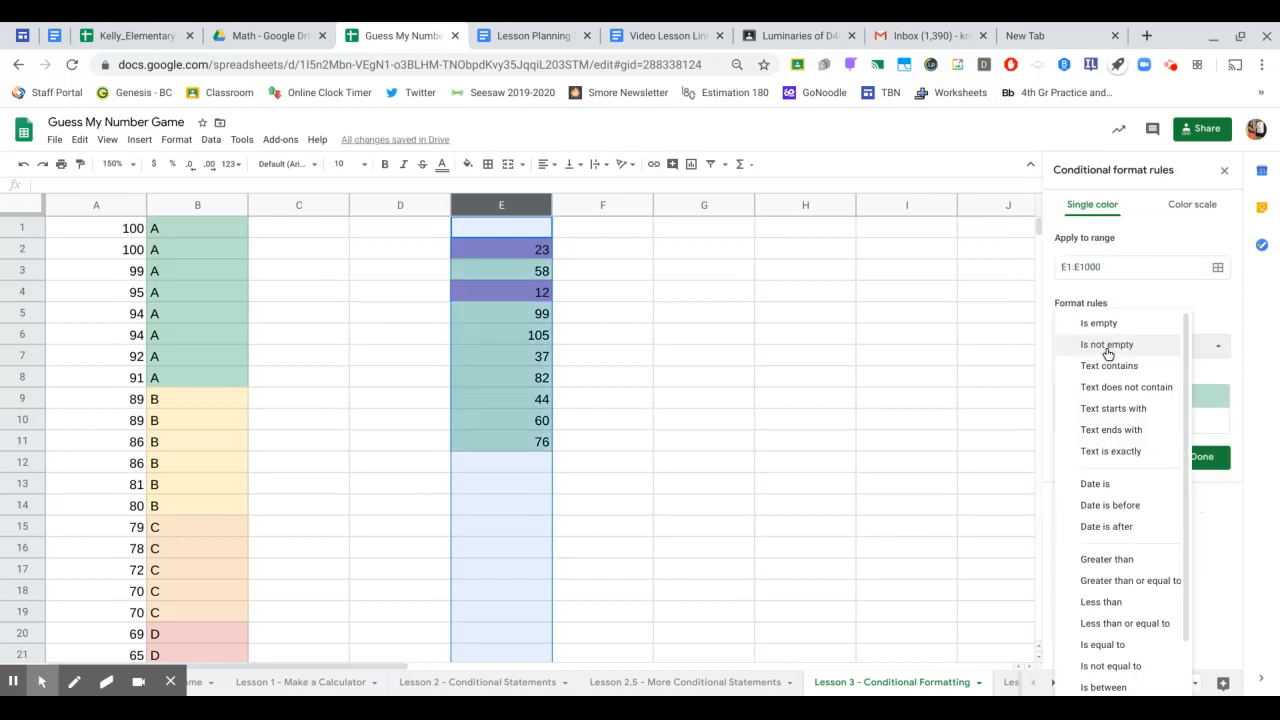
{"action": "left_click", "coordinate": [1112, 560]}
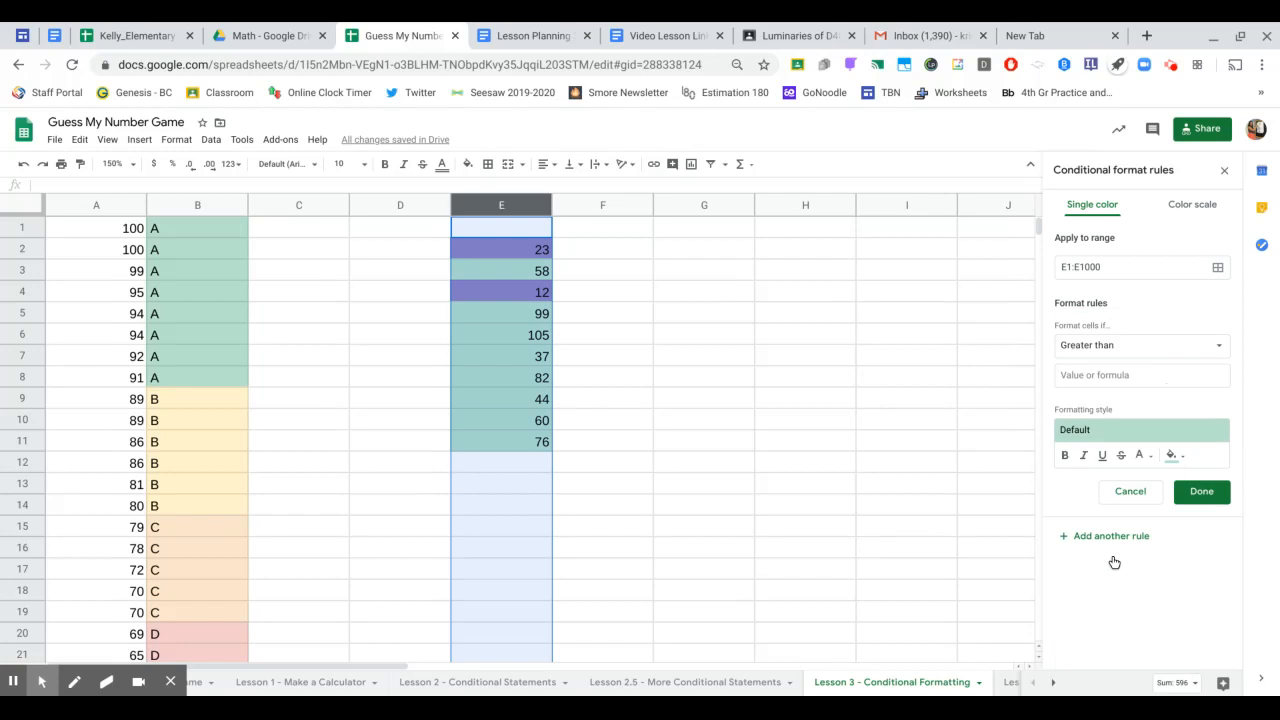
{"action": "left_click", "coordinate": [1124, 372]}
{"action": "type", "text": "100"}
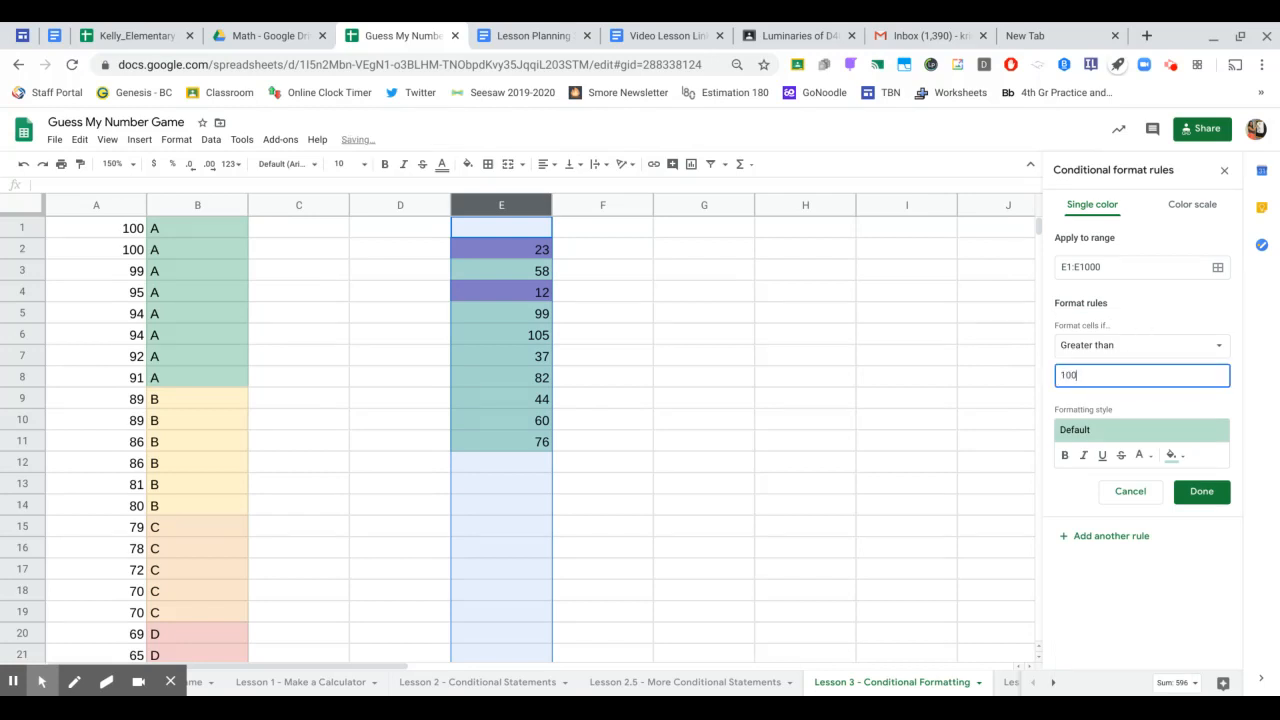
{"action": "left_click", "coordinate": [1175, 456]}
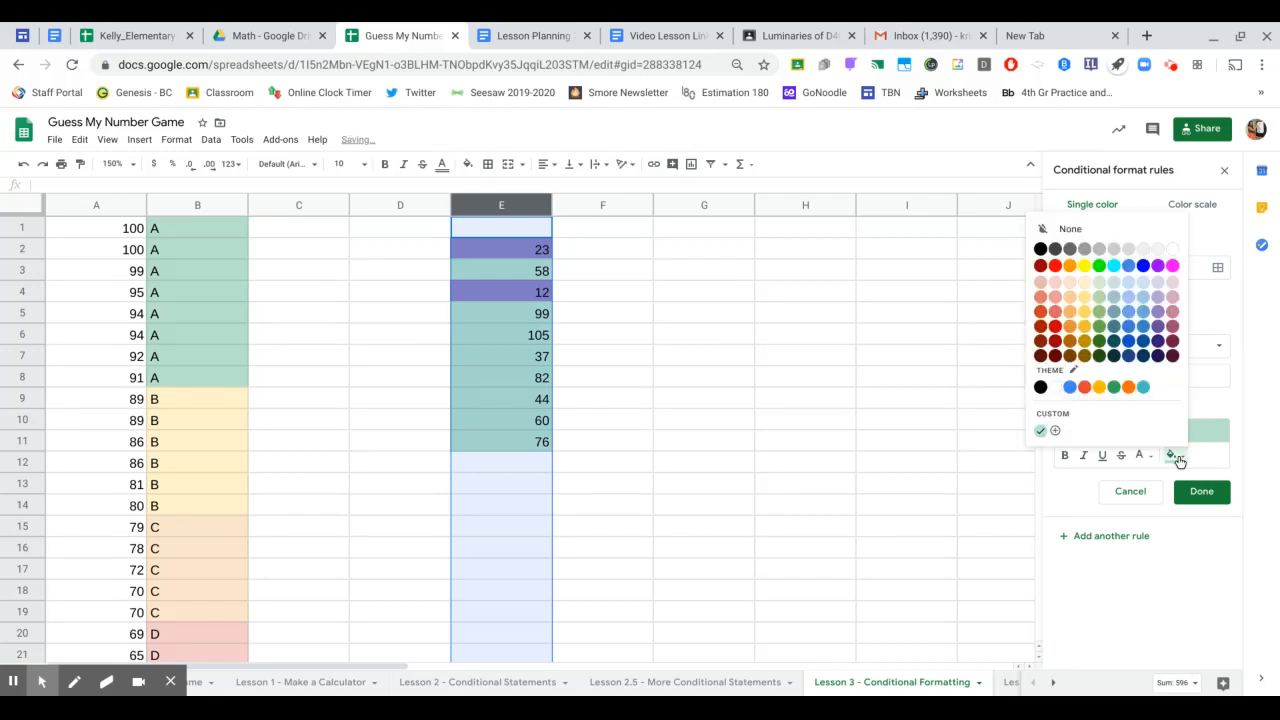
{"action": "left_click", "coordinate": [1141, 331]}
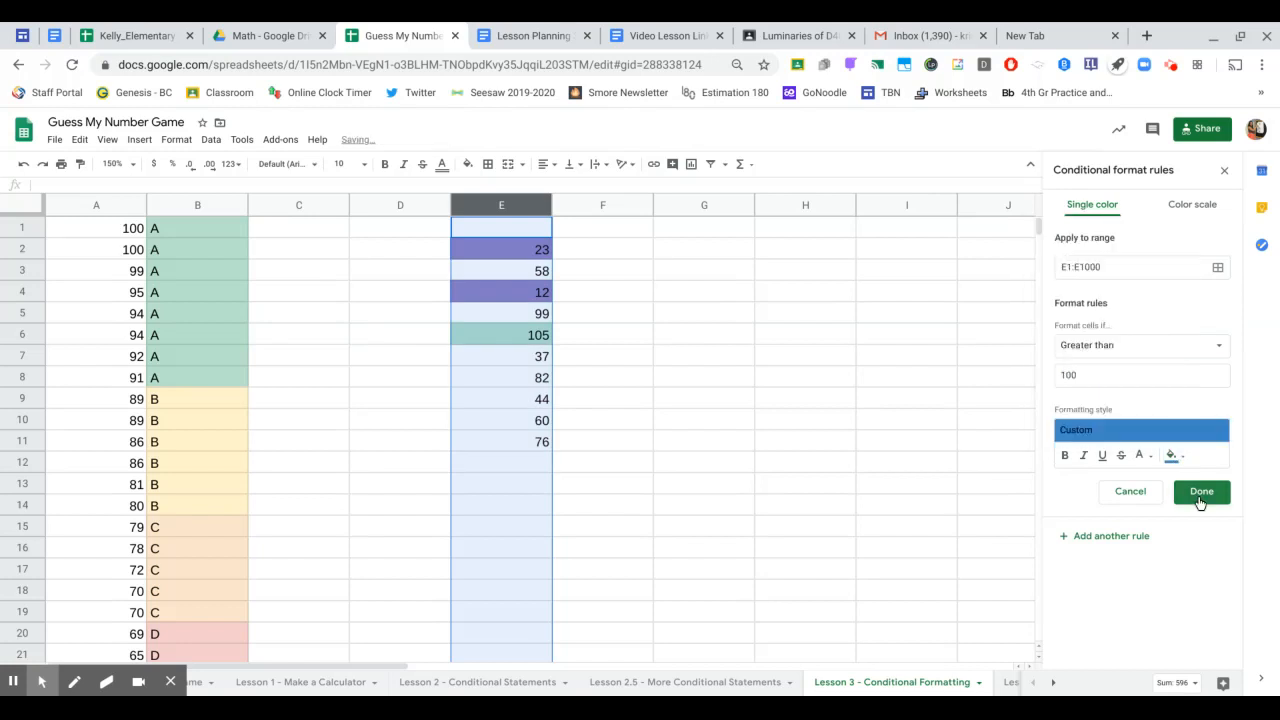
{"action": "left_click", "coordinate": [1199, 494]}
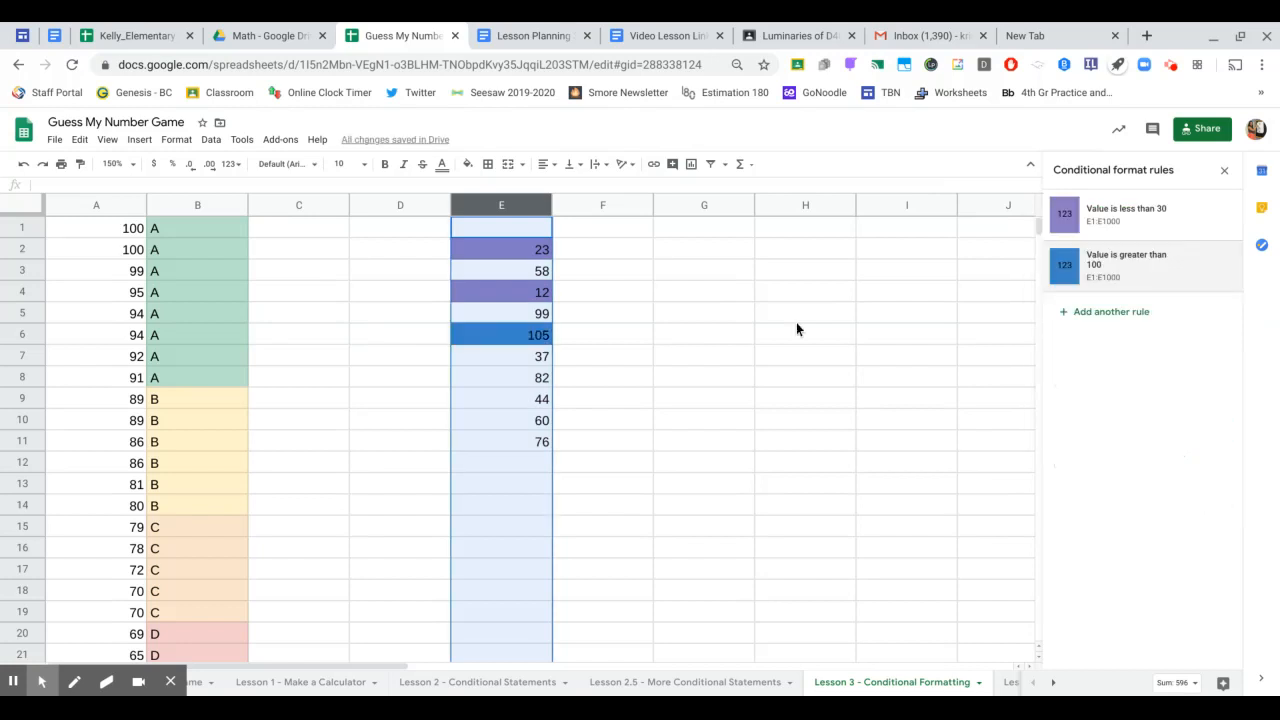
- Add a second rule that fills column E values less than 50 in dark green
{"action": "left_click", "coordinate": [1080, 316]}
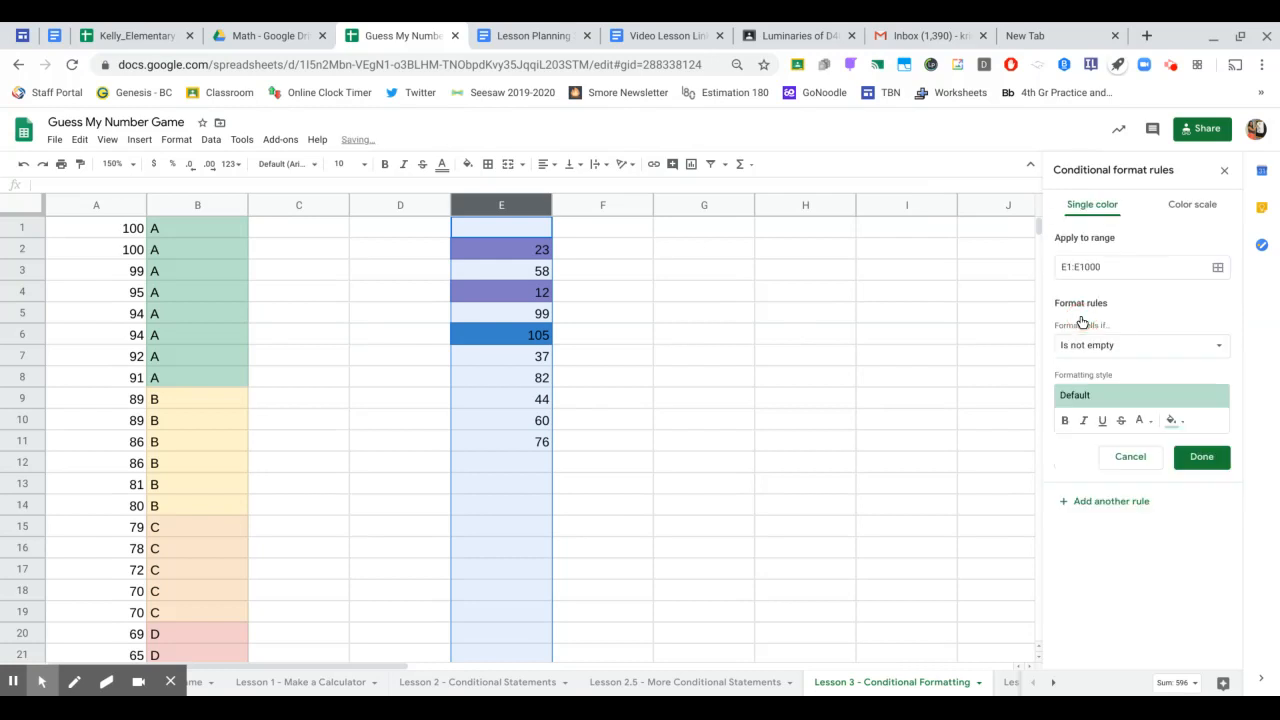
{"action": "left_click", "coordinate": [1107, 346]}
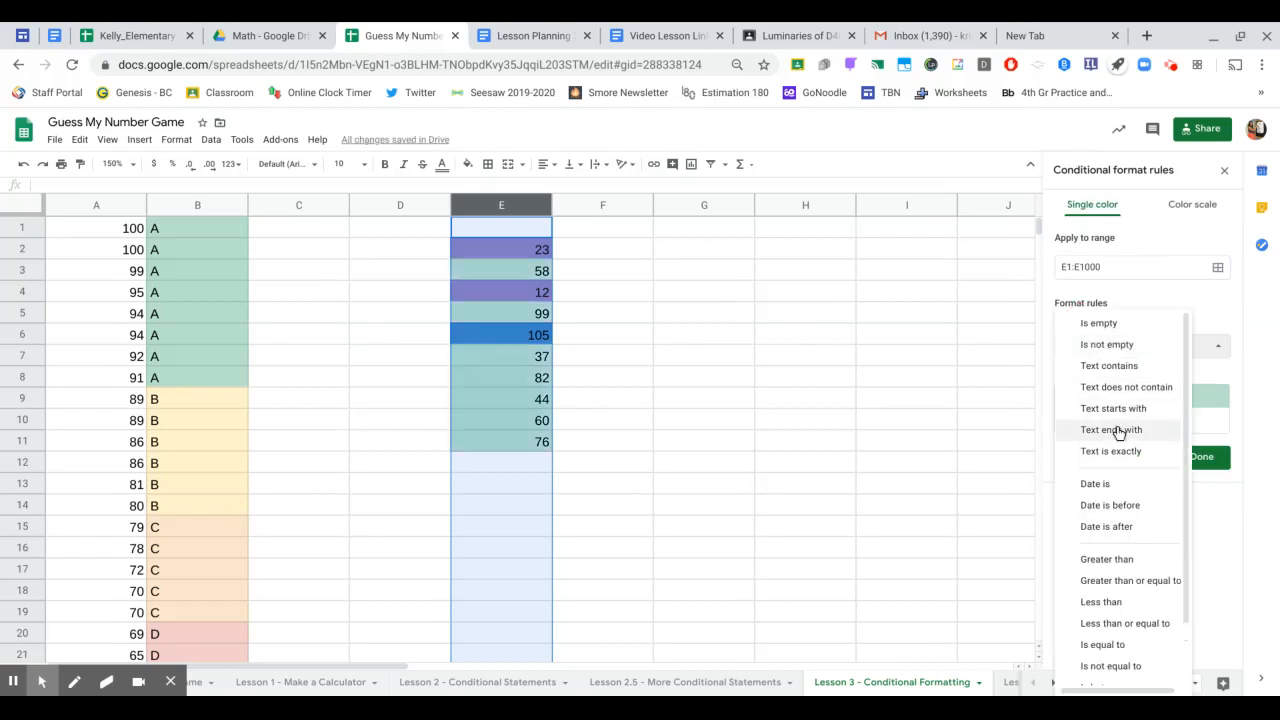
{"action": "scroll", "coordinate": [1118, 440], "scroll_direction": "down", "scroll_amount": 1}
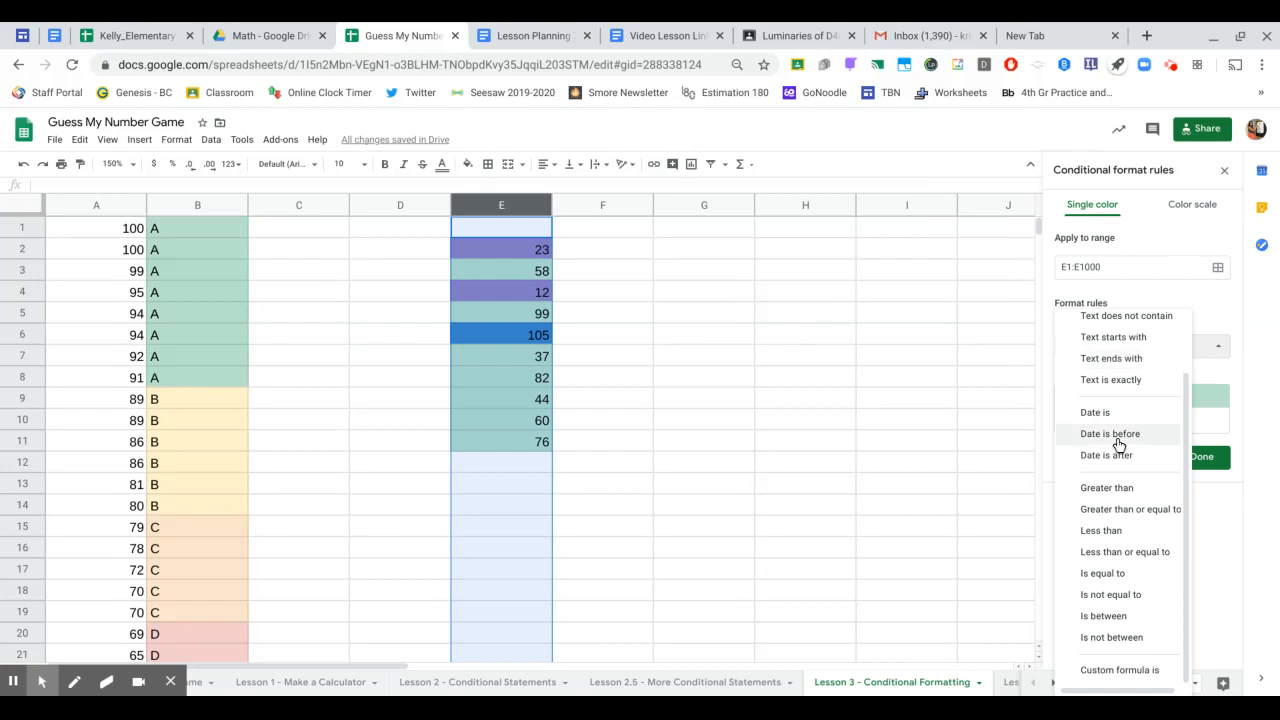
{"action": "left_click", "coordinate": [1130, 531]}
{"action": "left_click", "coordinate": [1097, 377]}
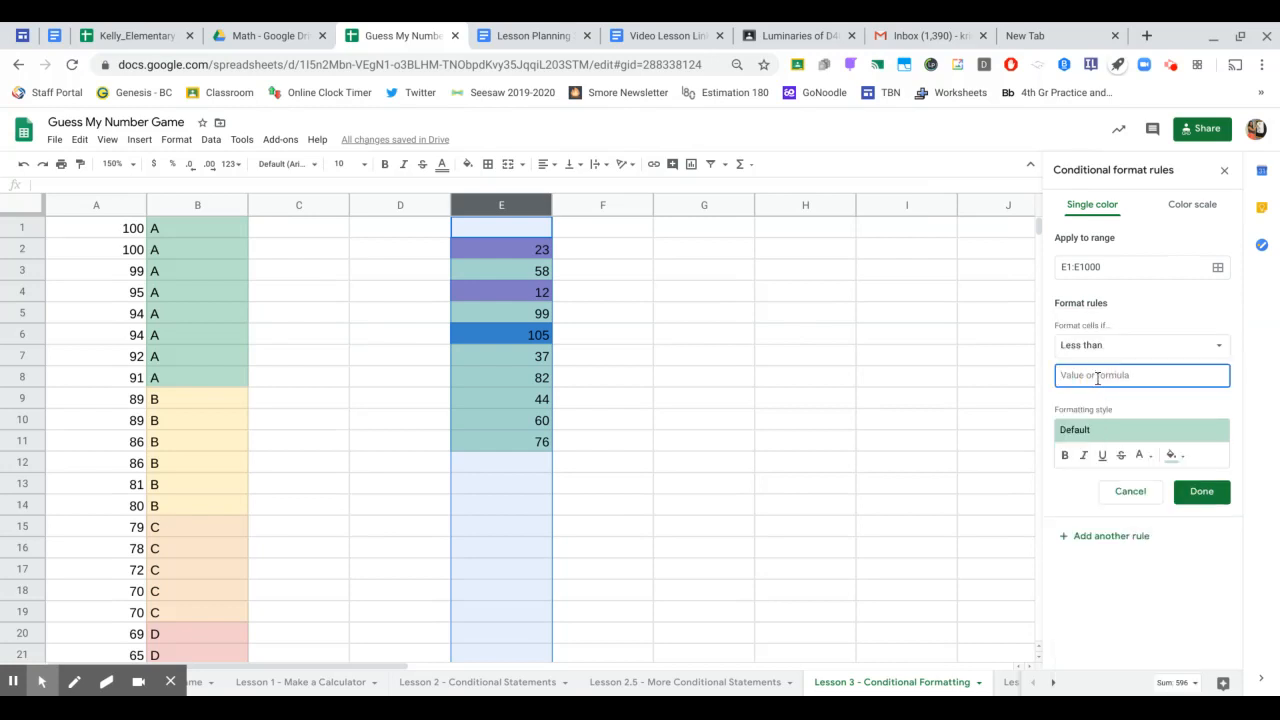
{"action": "type", "text": "50"}
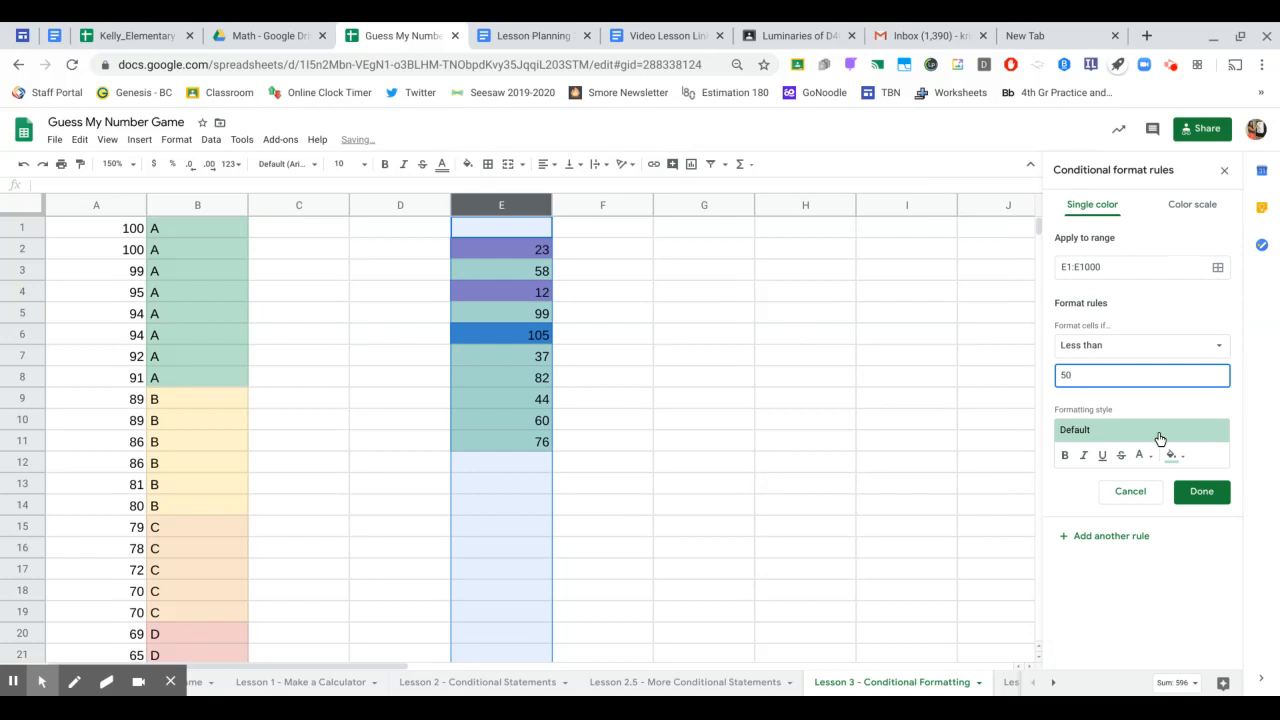
{"action": "left_click", "coordinate": [1180, 458]}
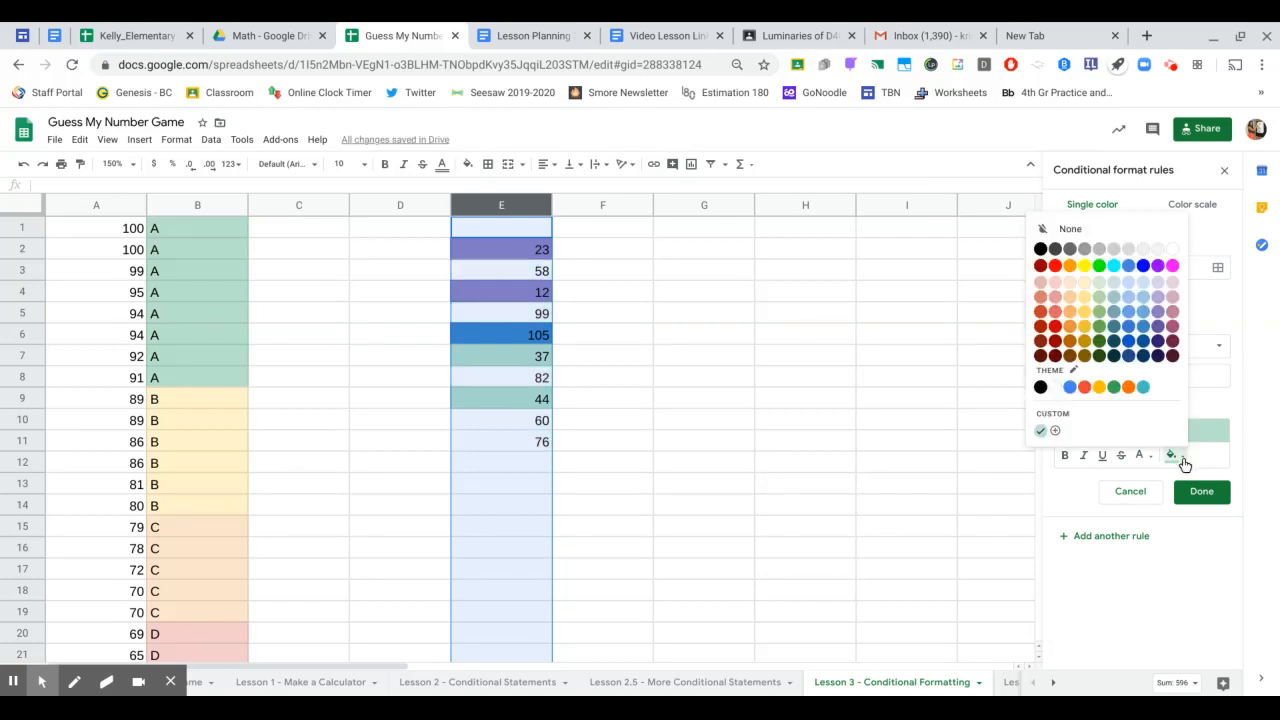
{"action": "left_click", "coordinate": [1100, 328]}
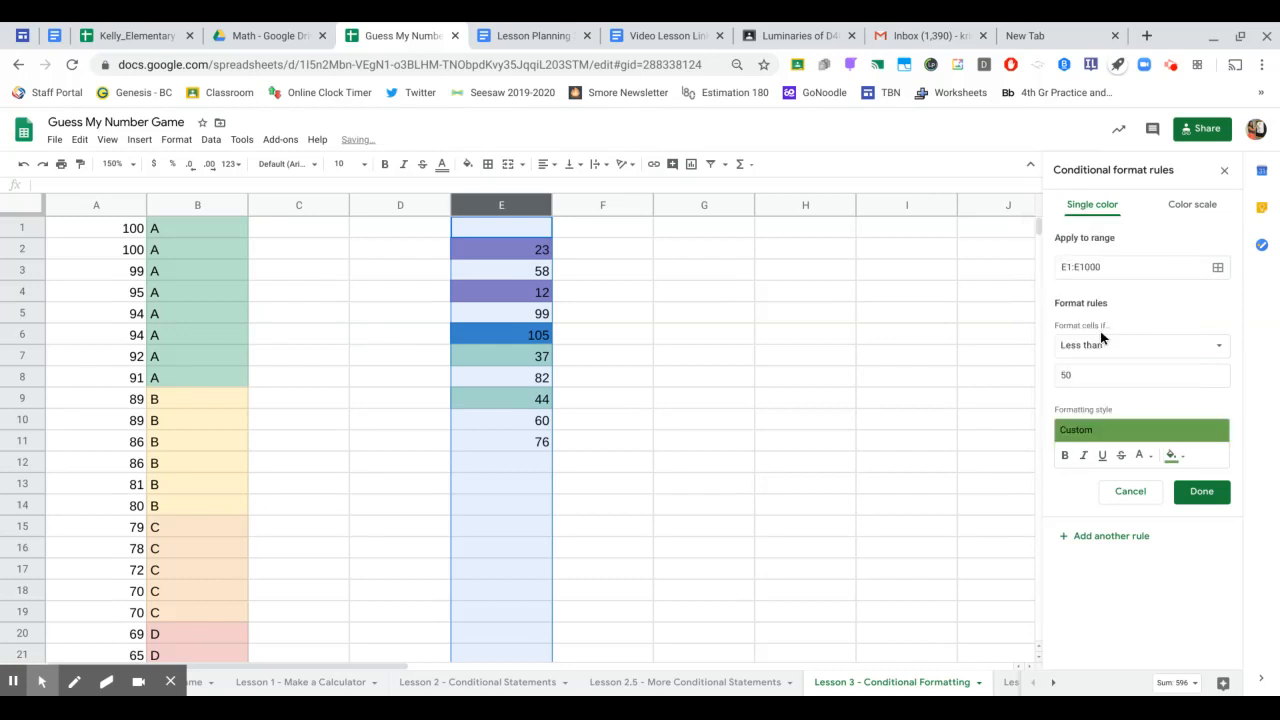
{"action": "left_click", "coordinate": [1201, 491]}
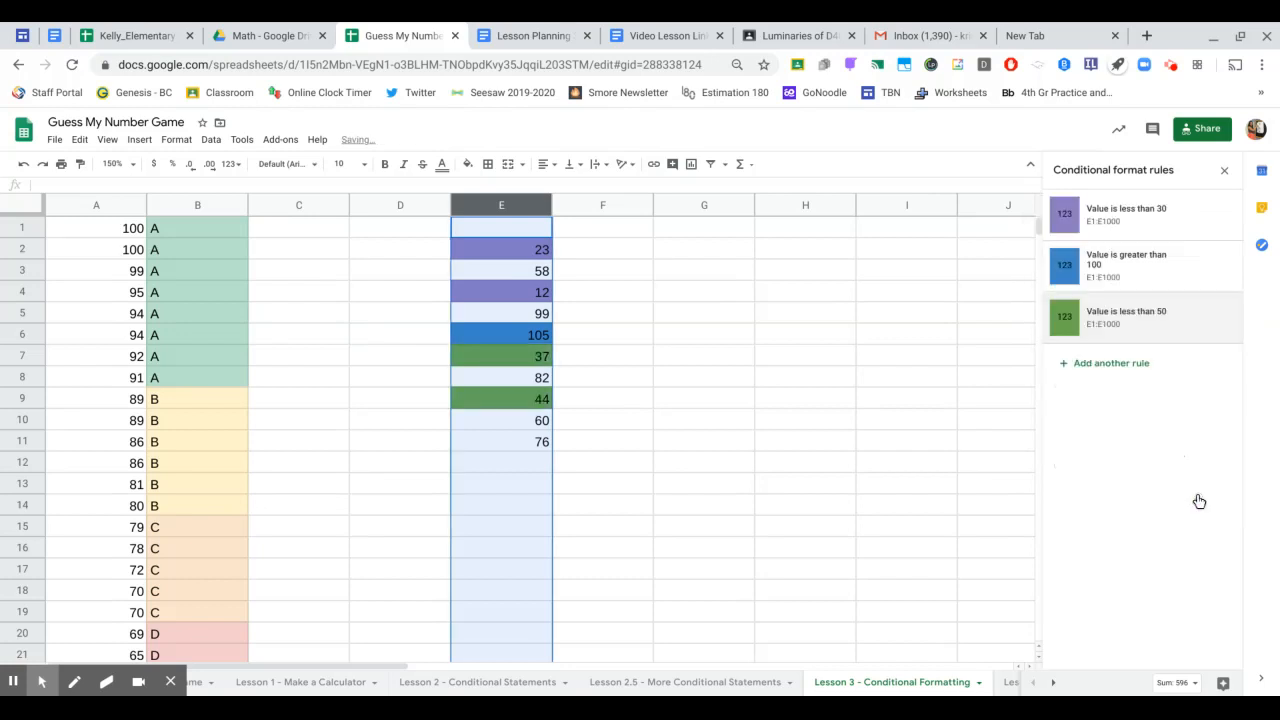
{"action": "left_click", "coordinate": [779, 462]}
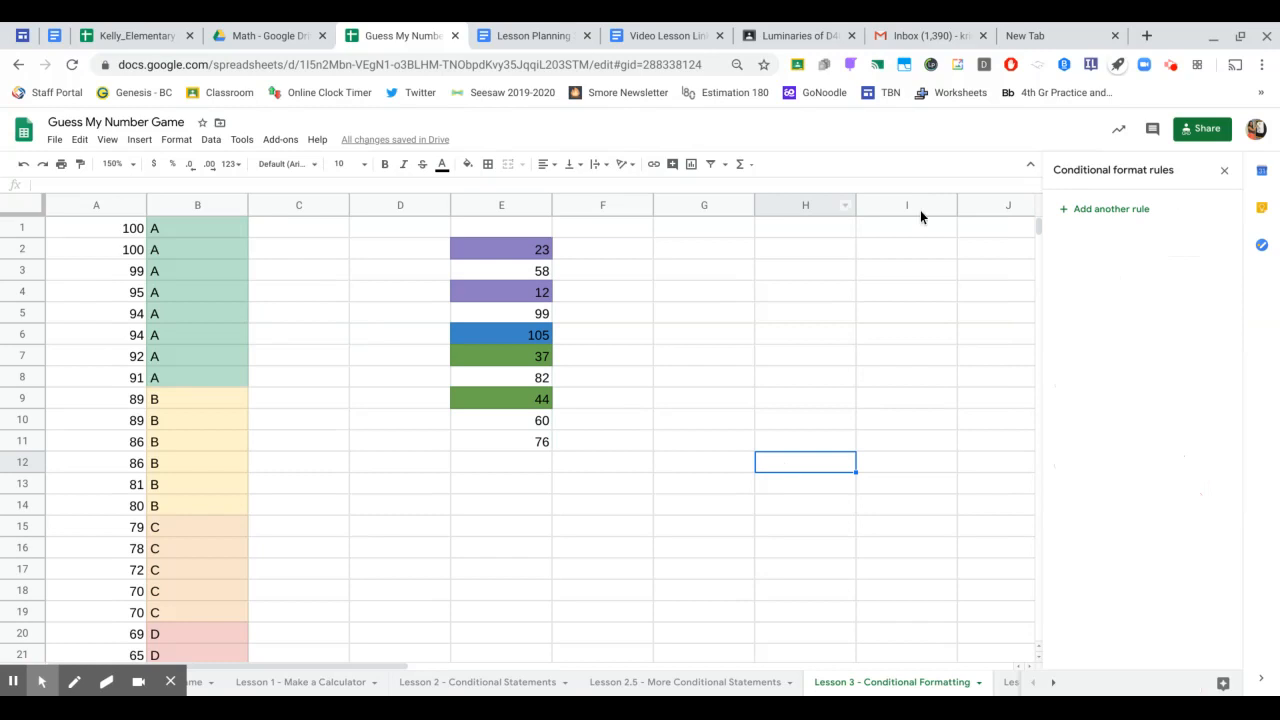
- Remove the purple 'Value is less than 30' rule so 23 and 12 turn green
{"action": "left_click", "coordinate": [506, 204]}
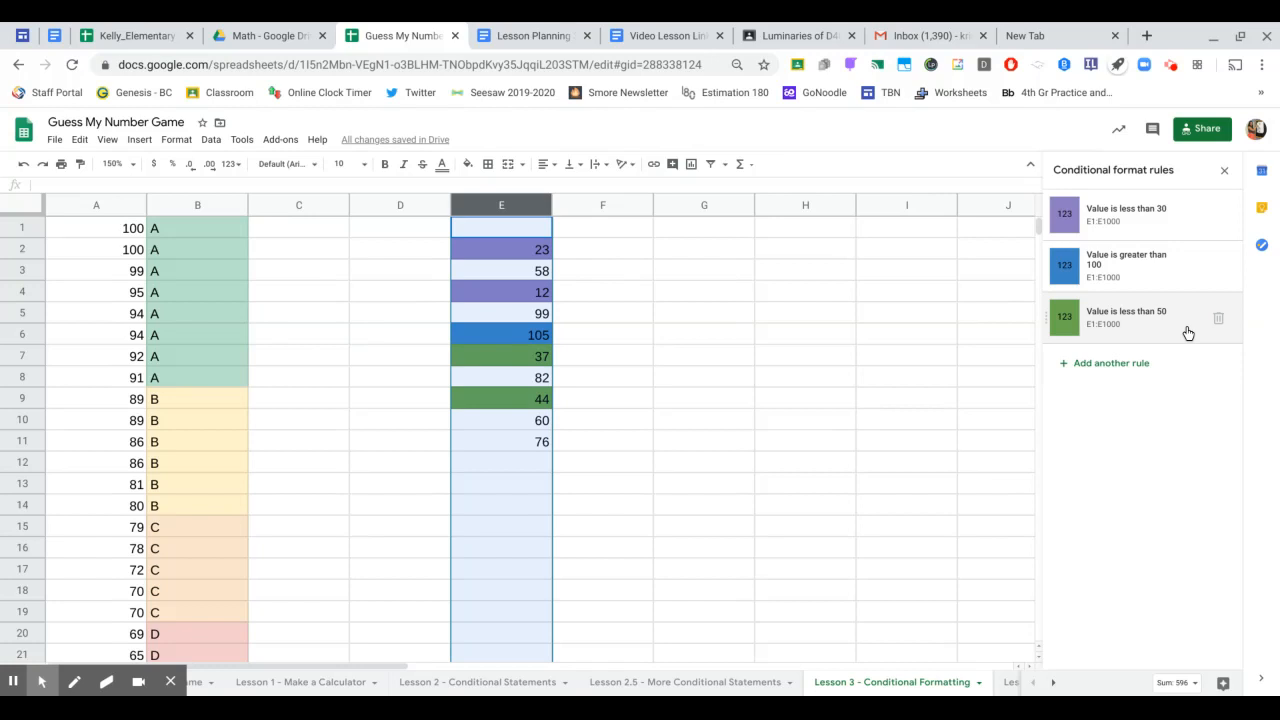
{"action": "left_click", "coordinate": [476, 288]}
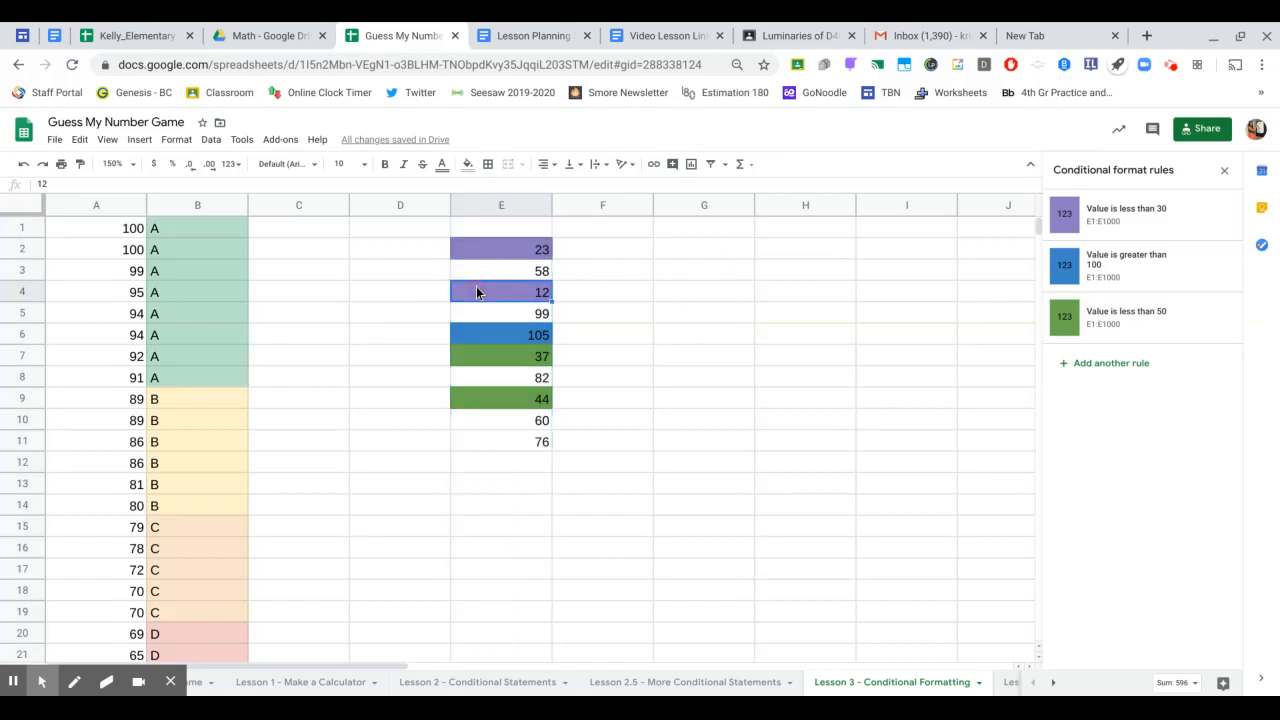
{"action": "left_click", "coordinate": [483, 258]}
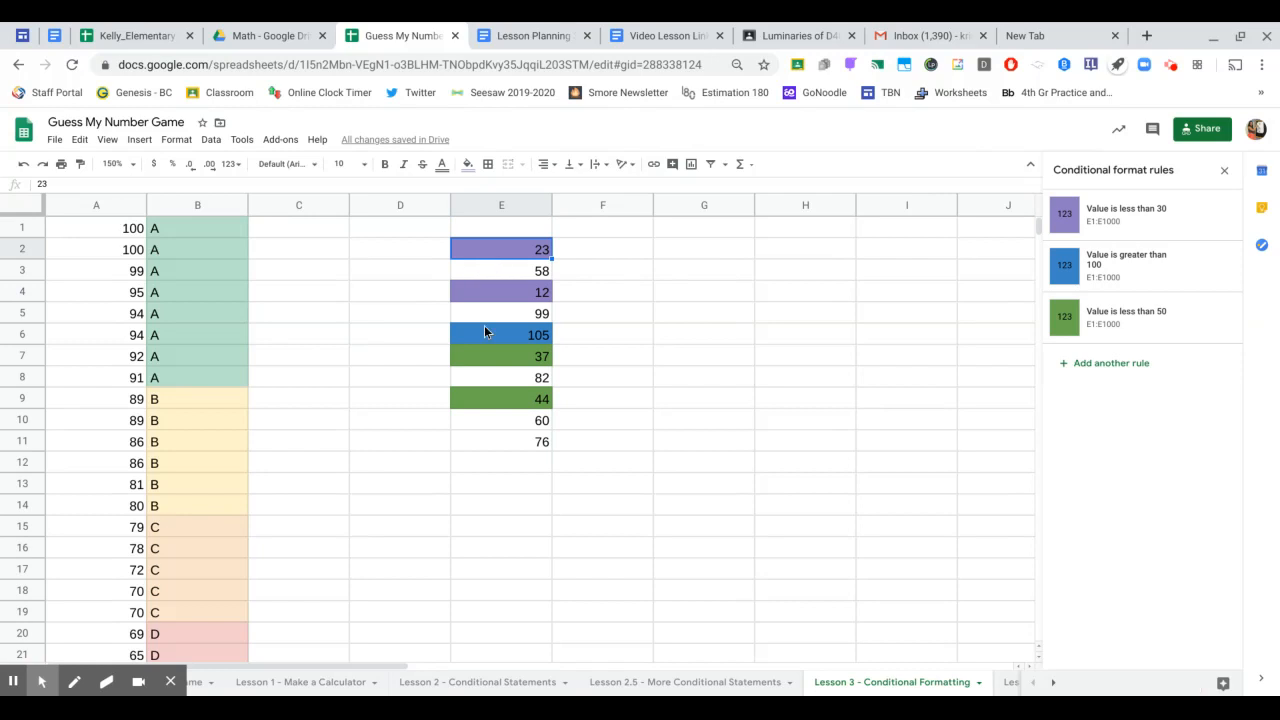
{"action": "left_click", "coordinate": [477, 300]}
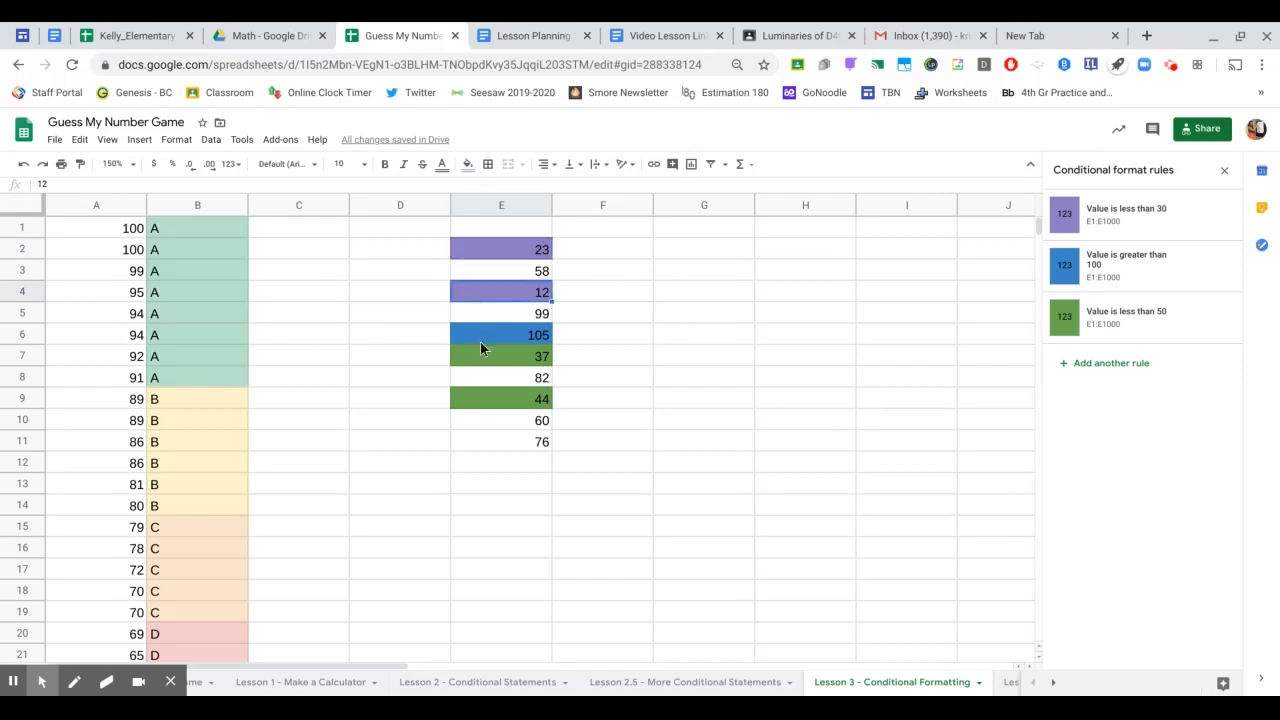
{"action": "left_click", "coordinate": [1218, 216]}
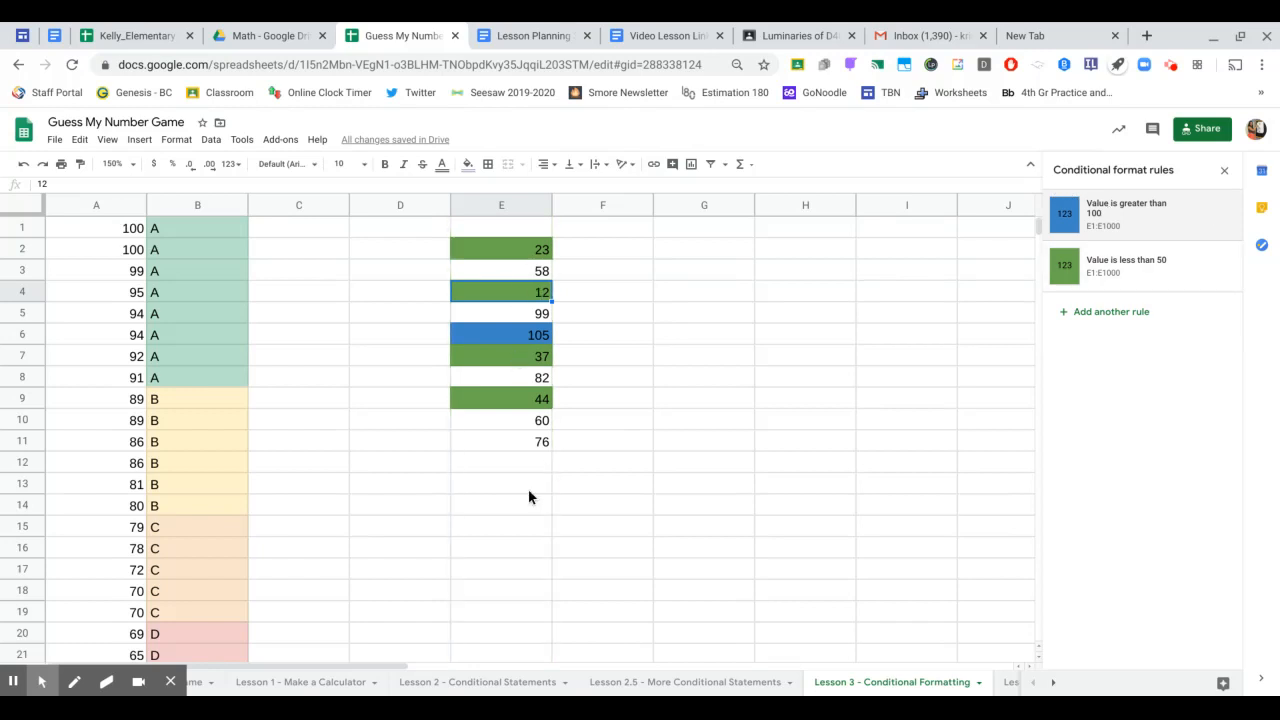
{"action": "left_click", "coordinate": [506, 514]}
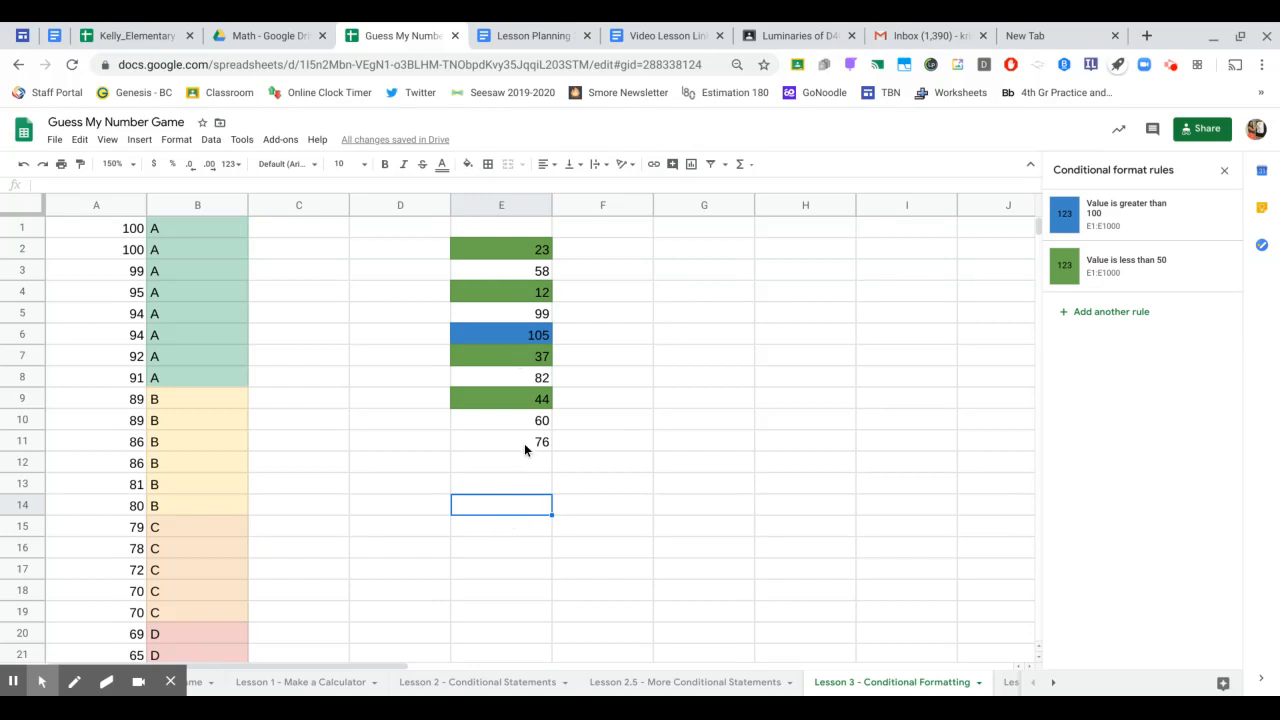
- Type five student first names into cells G3 through G7, one per row
{"action": "left_click", "coordinate": [718, 273]}
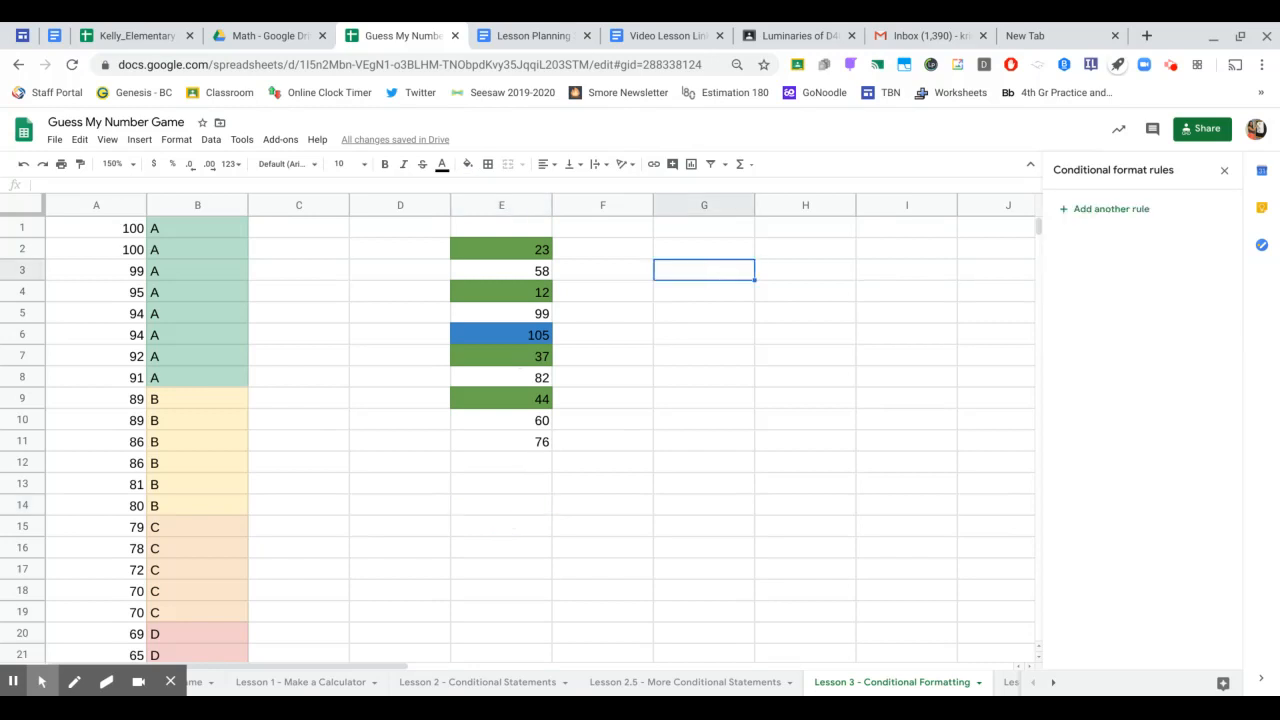
{"action": "type", "text": "Azan"}
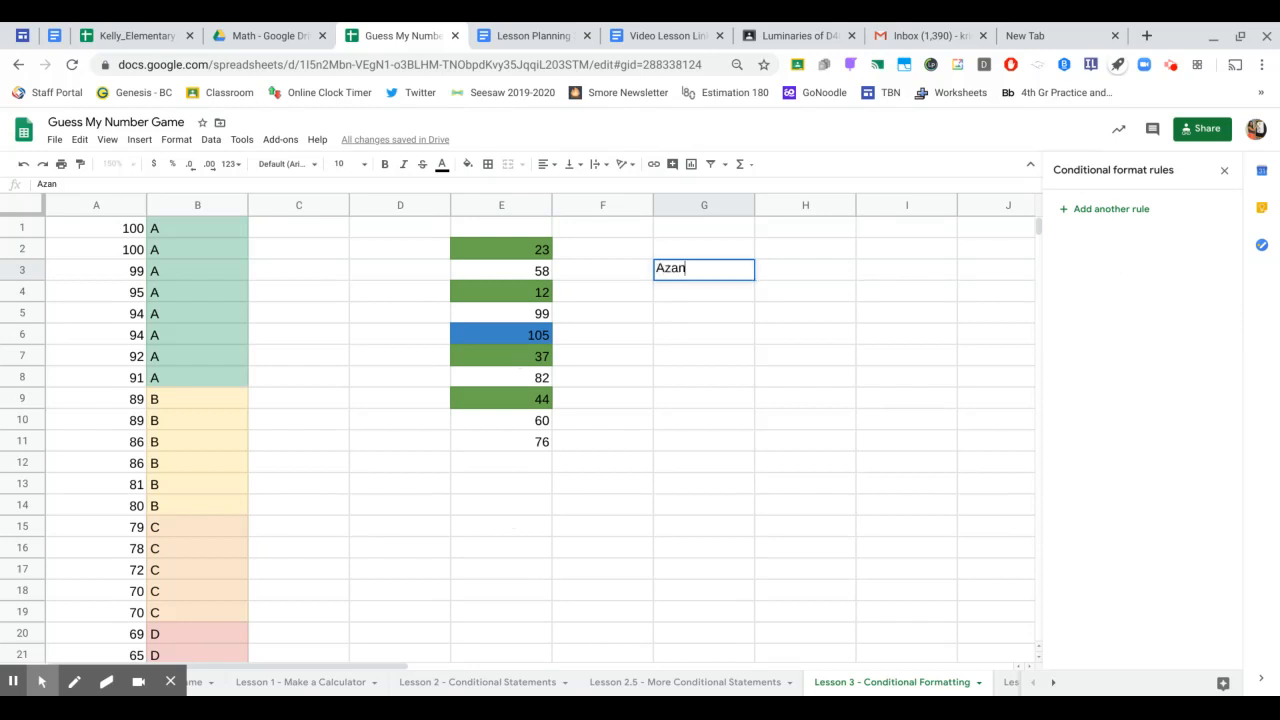
{"action": "key", "text": "Return"}
{"action": "type", "text": "Alisha"}
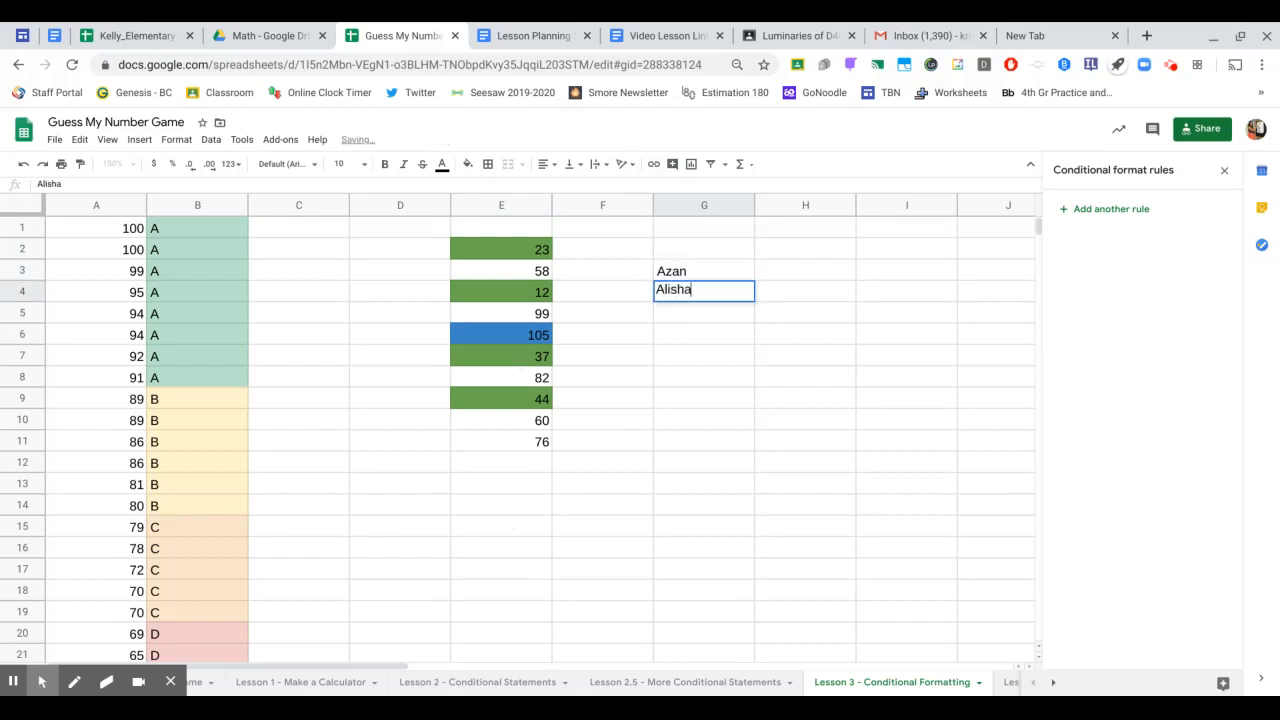
{"action": "key", "text": "Return"}
{"action": "type", "text": "Romir"}
{"action": "key", "text": "Return"}
{"action": "type", "text": "Avani"}
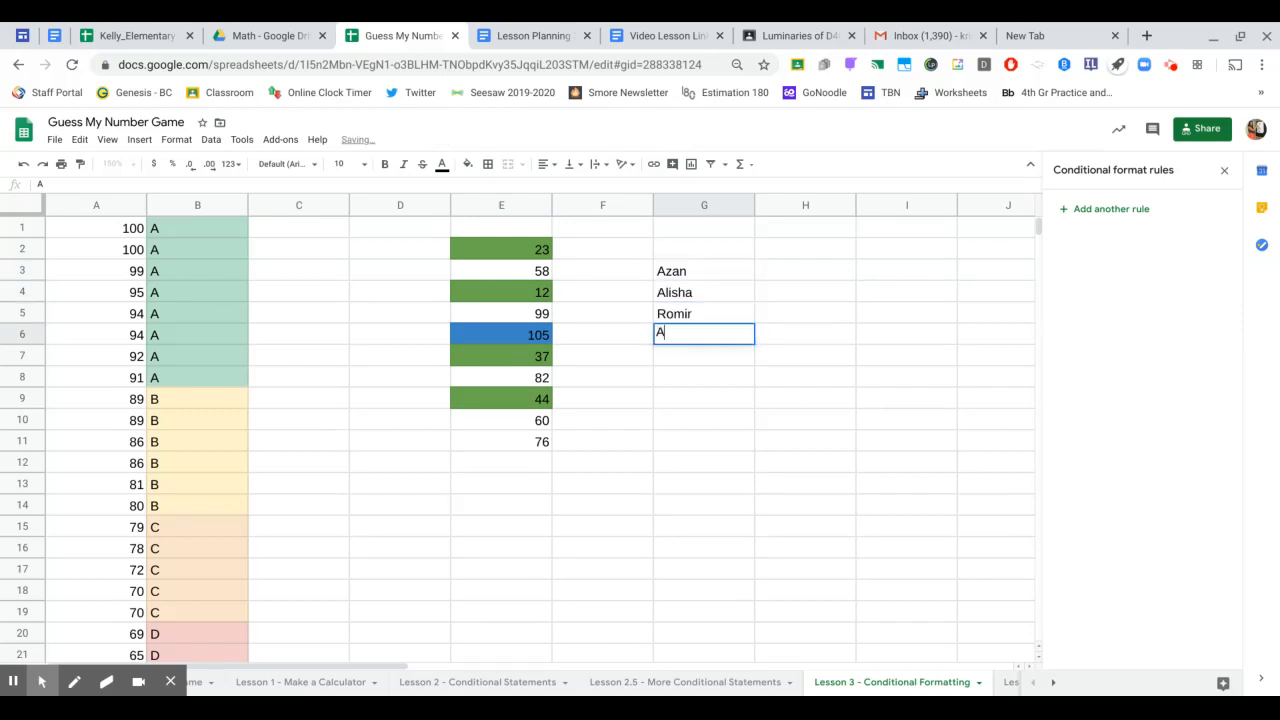
{"action": "key", "text": "Return"}
{"action": "type", "text": "Aadi"}
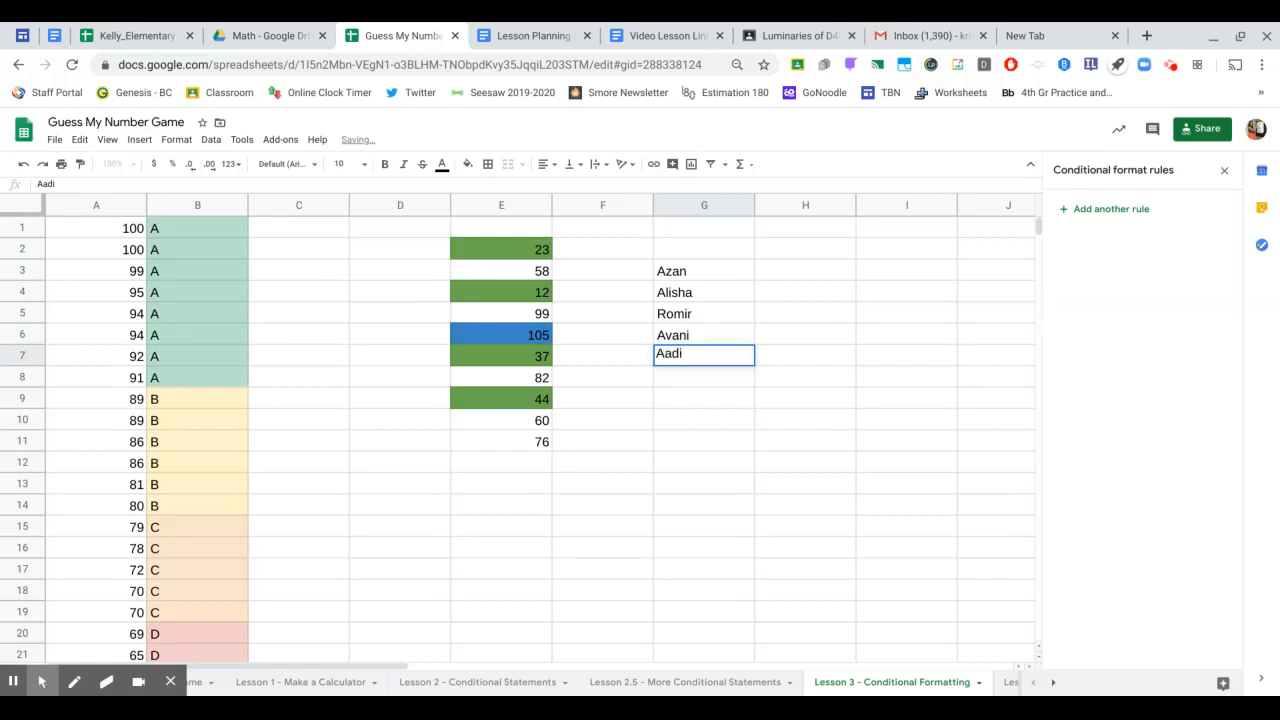
{"action": "key", "text": "Return"}
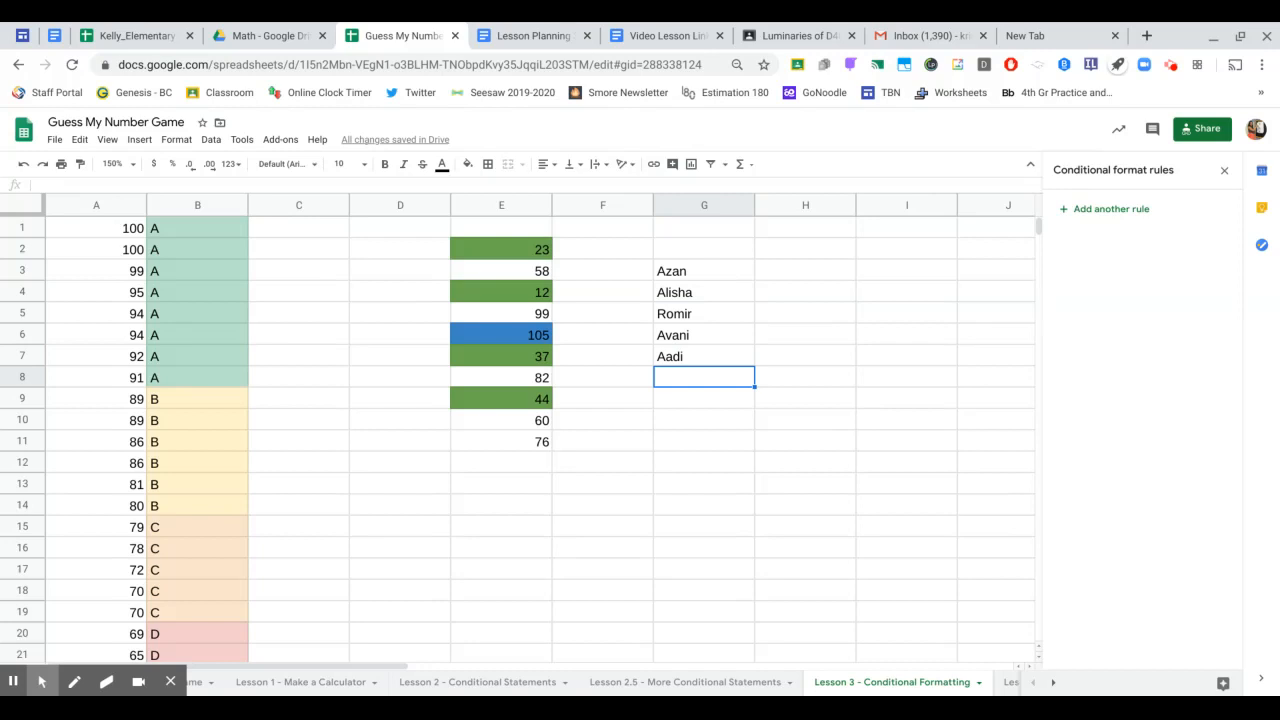
{"action": "key", "text": "Up"}
{"action": "key", "text": "Up"}
{"action": "key", "text": "Up"}
{"action": "key", "text": "Up"}
{"action": "key", "text": "Up"}
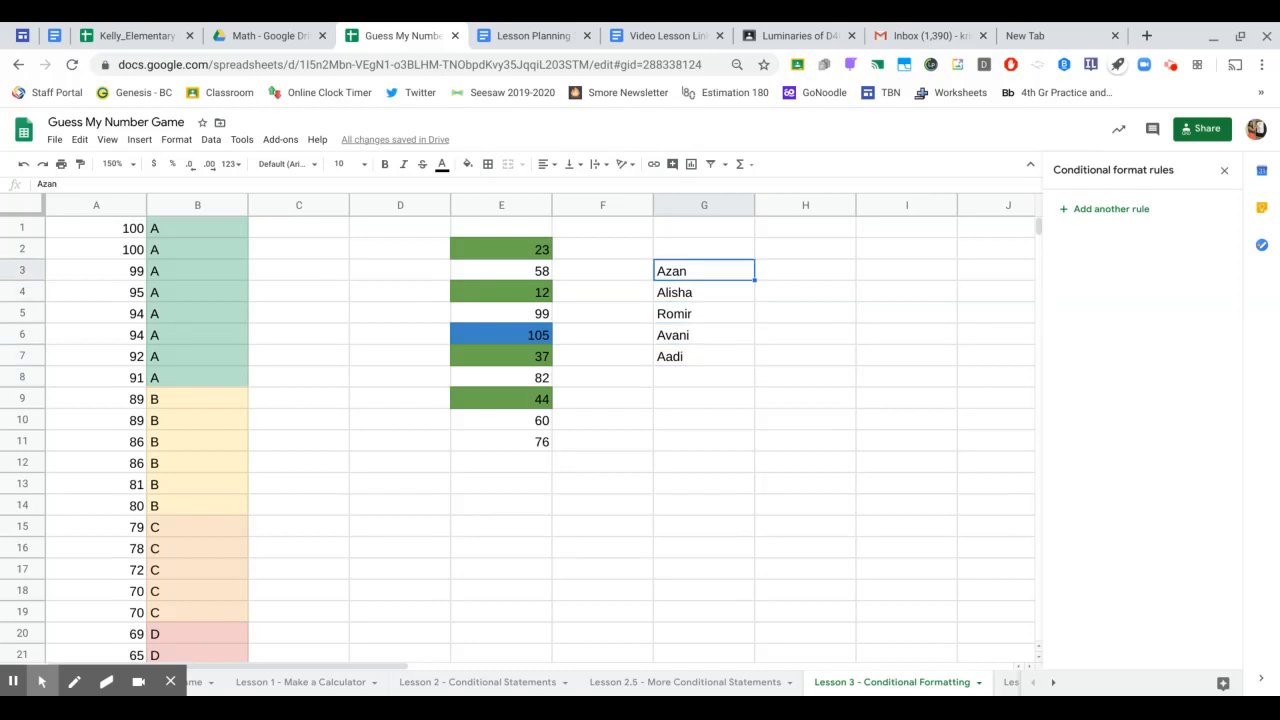
- Start a new rule on column G, trying the text-starts-with and text-ends-with conditions
{"action": "left_click", "coordinate": [718, 205]}
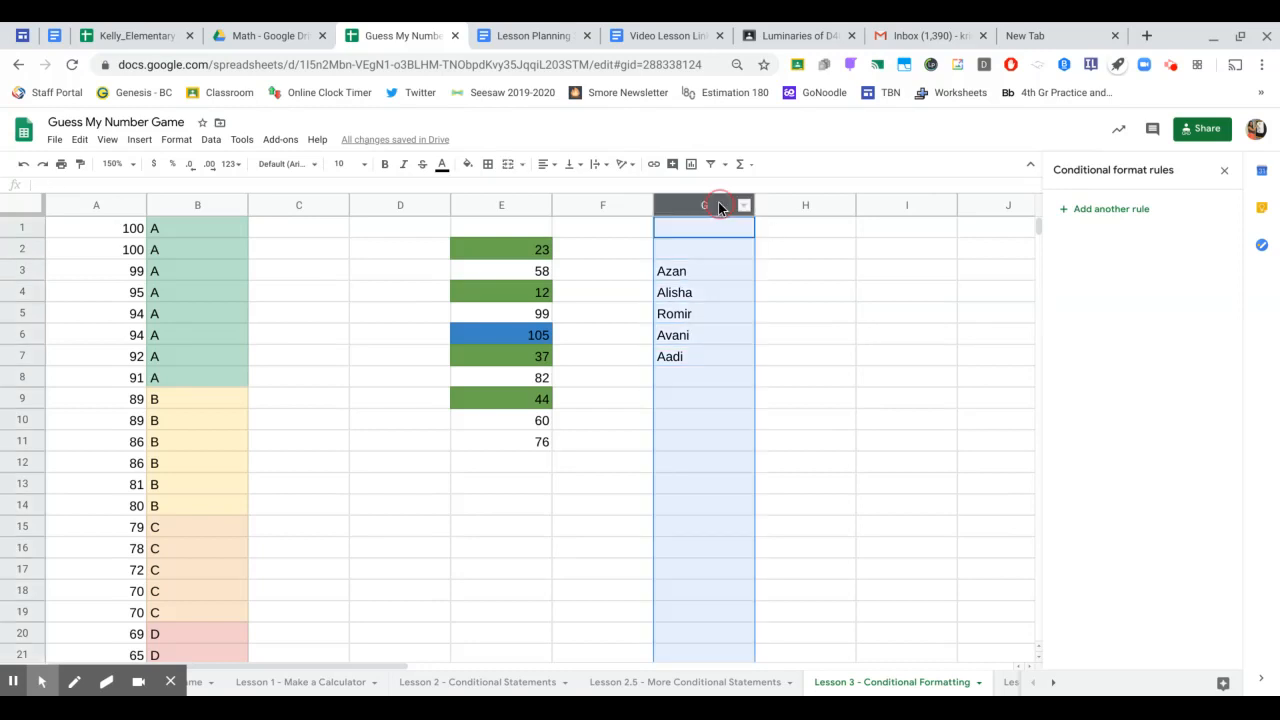
{"action": "left_click", "coordinate": [1082, 212]}
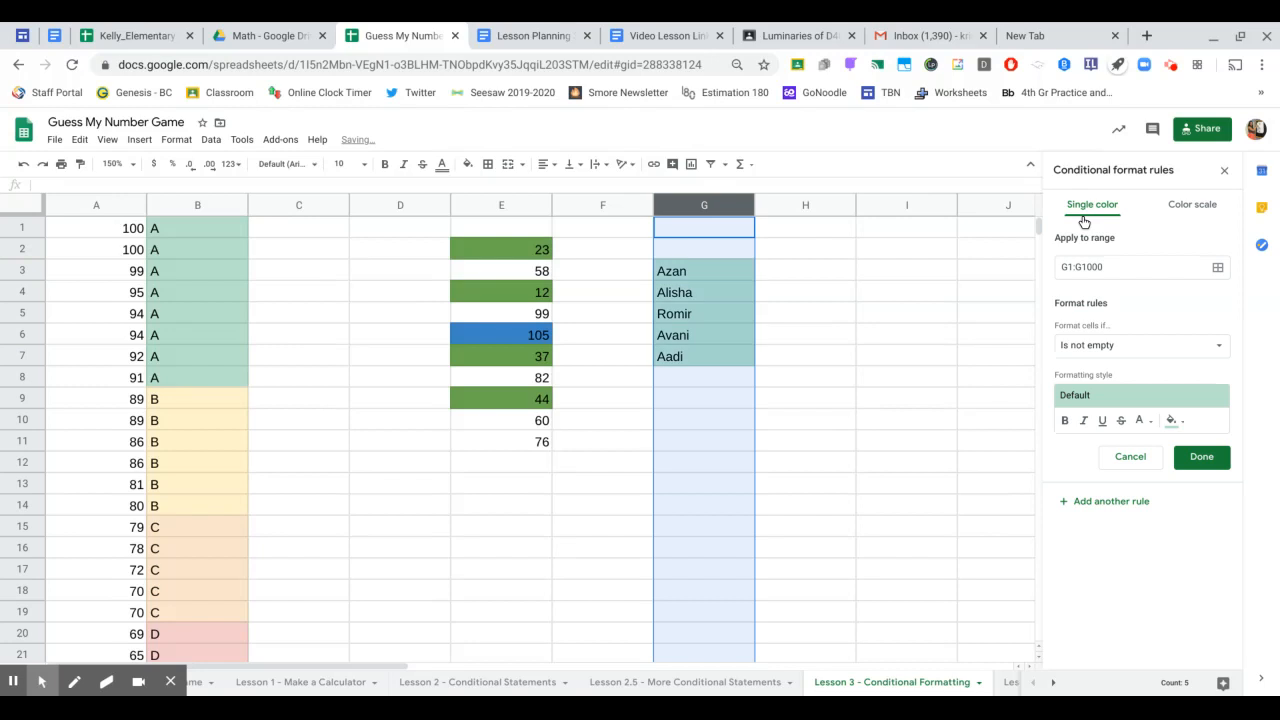
{"action": "left_click", "coordinate": [1122, 345]}
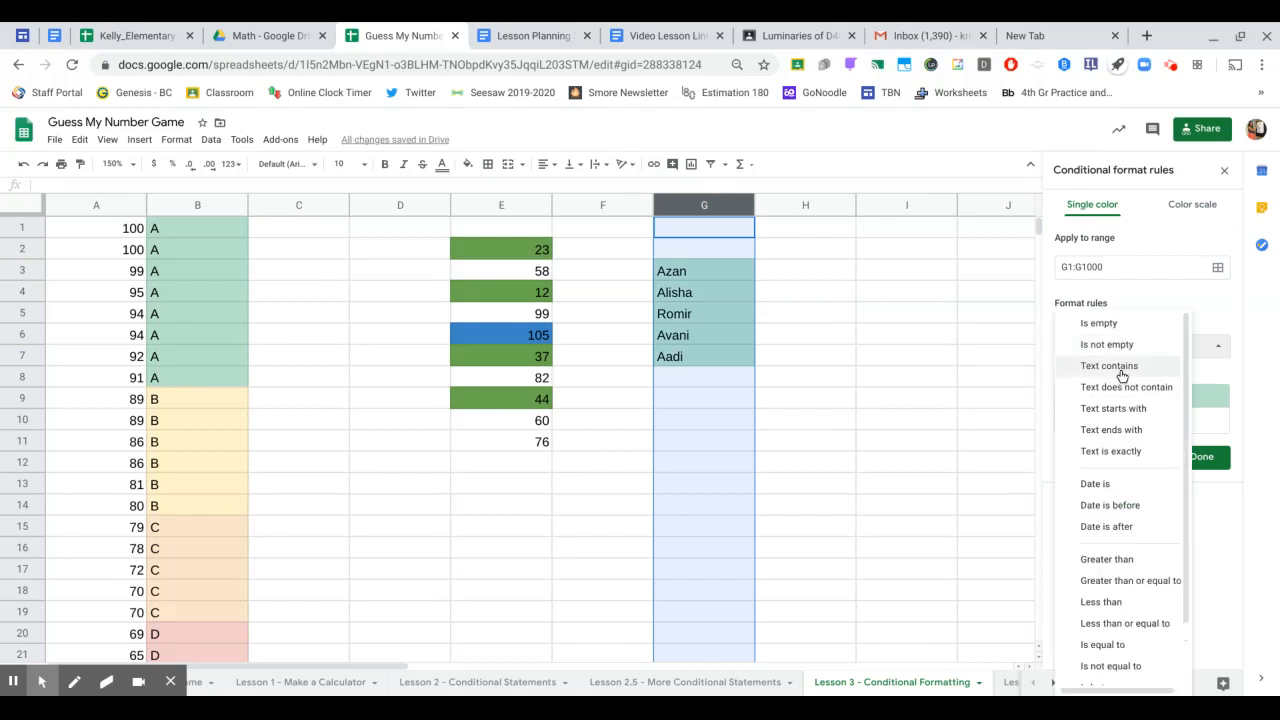
{"action": "left_click", "coordinate": [1120, 412]}
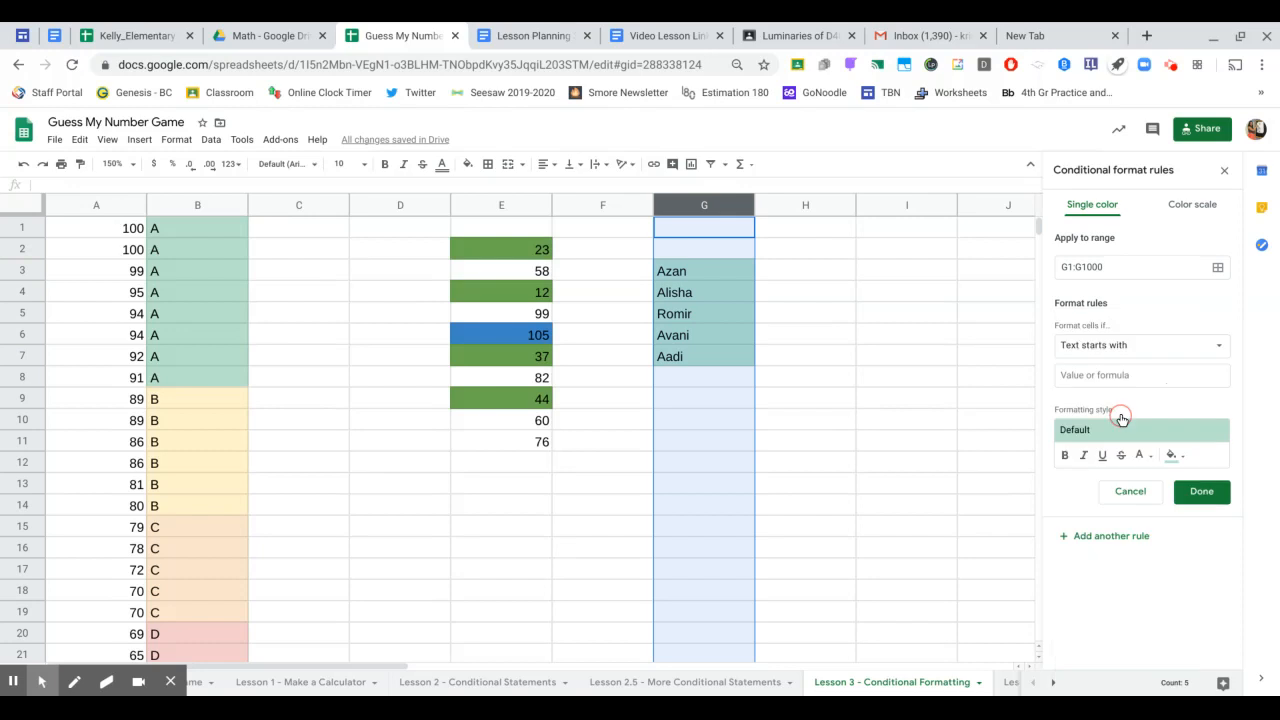
{"action": "left_click", "coordinate": [1118, 374]}
{"action": "type", "text": "A"}
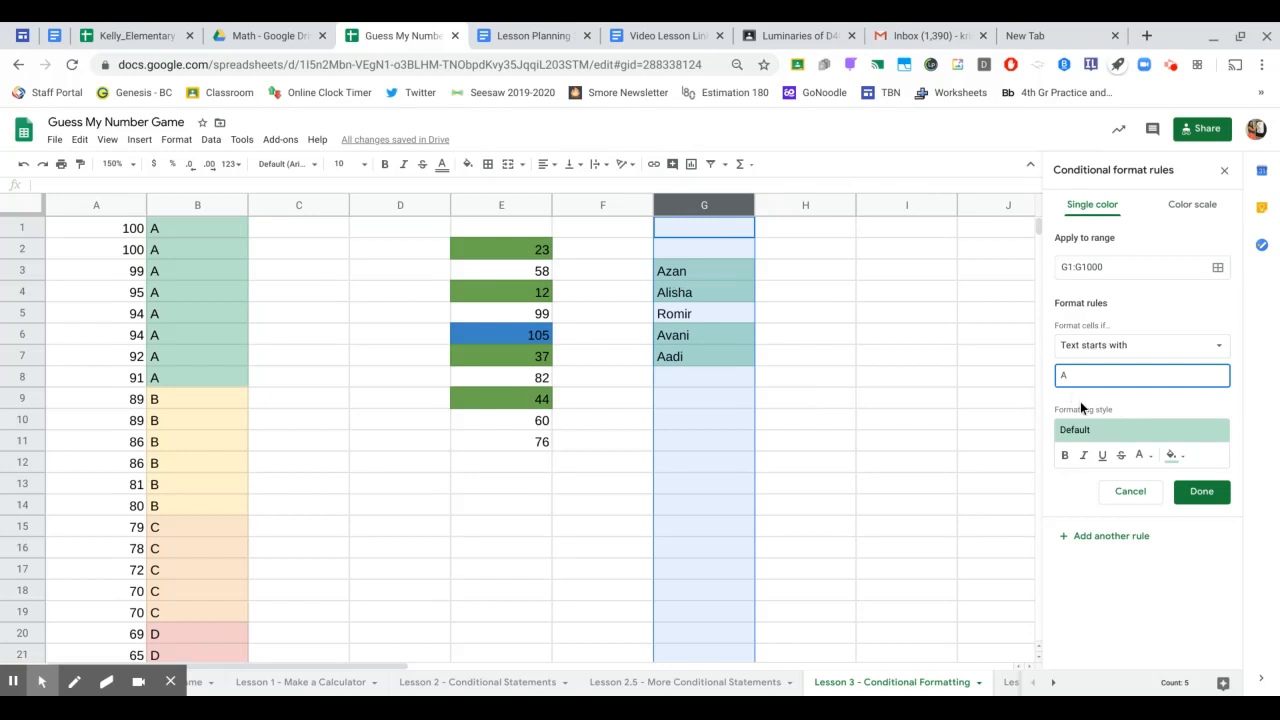
{"action": "key", "text": "BackSpace"}
{"action": "left_click", "coordinate": [1148, 345]}
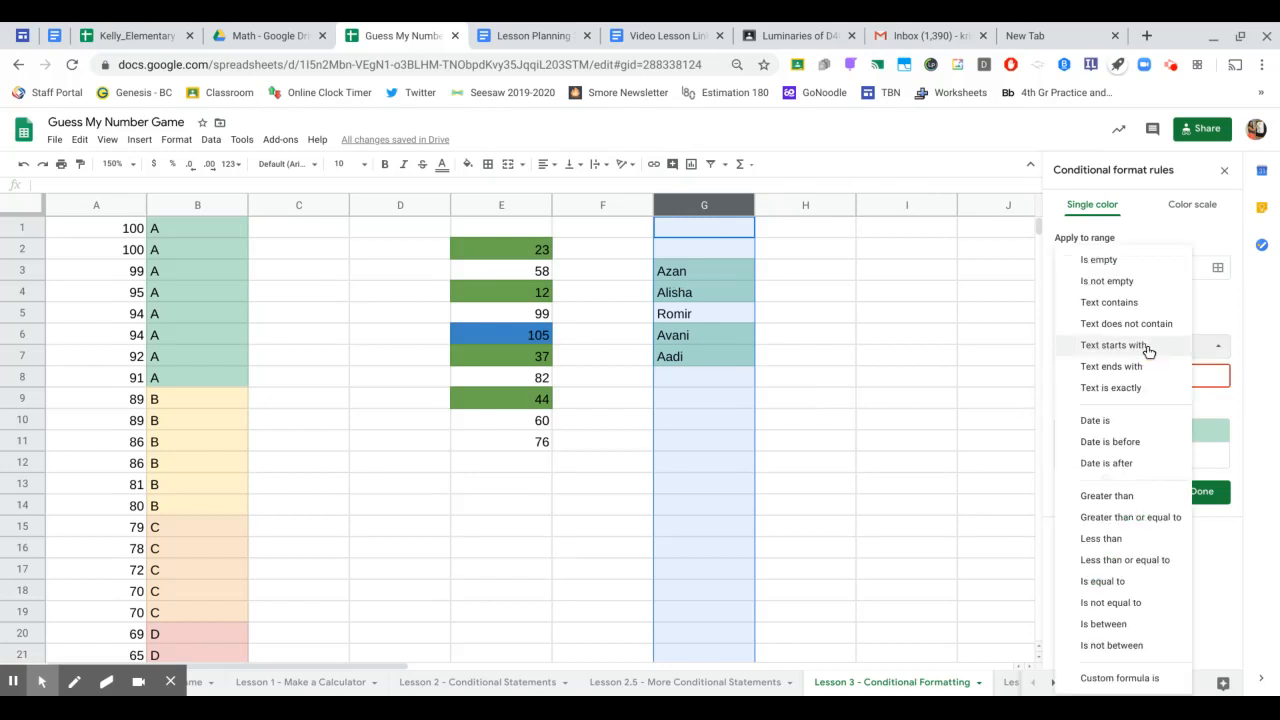
{"action": "left_click", "coordinate": [1141, 367]}
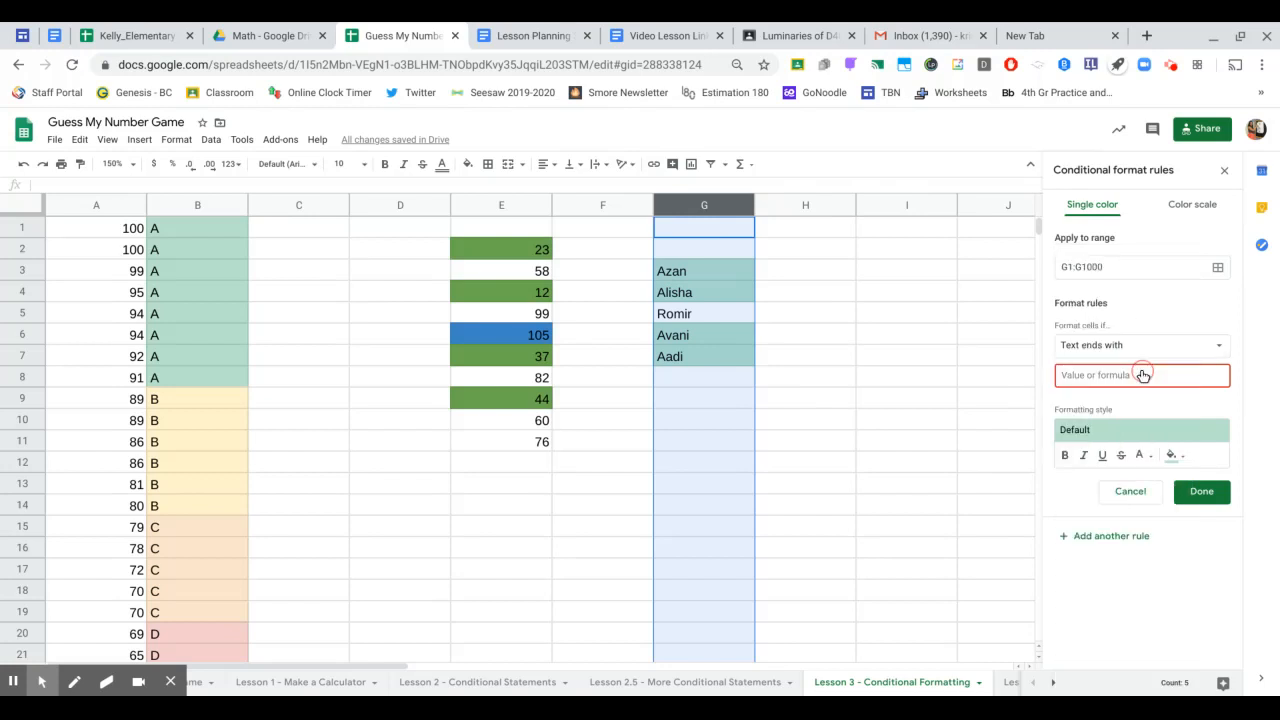
{"action": "left_click", "coordinate": [1128, 375]}
{"action": "type", "text": "i"}
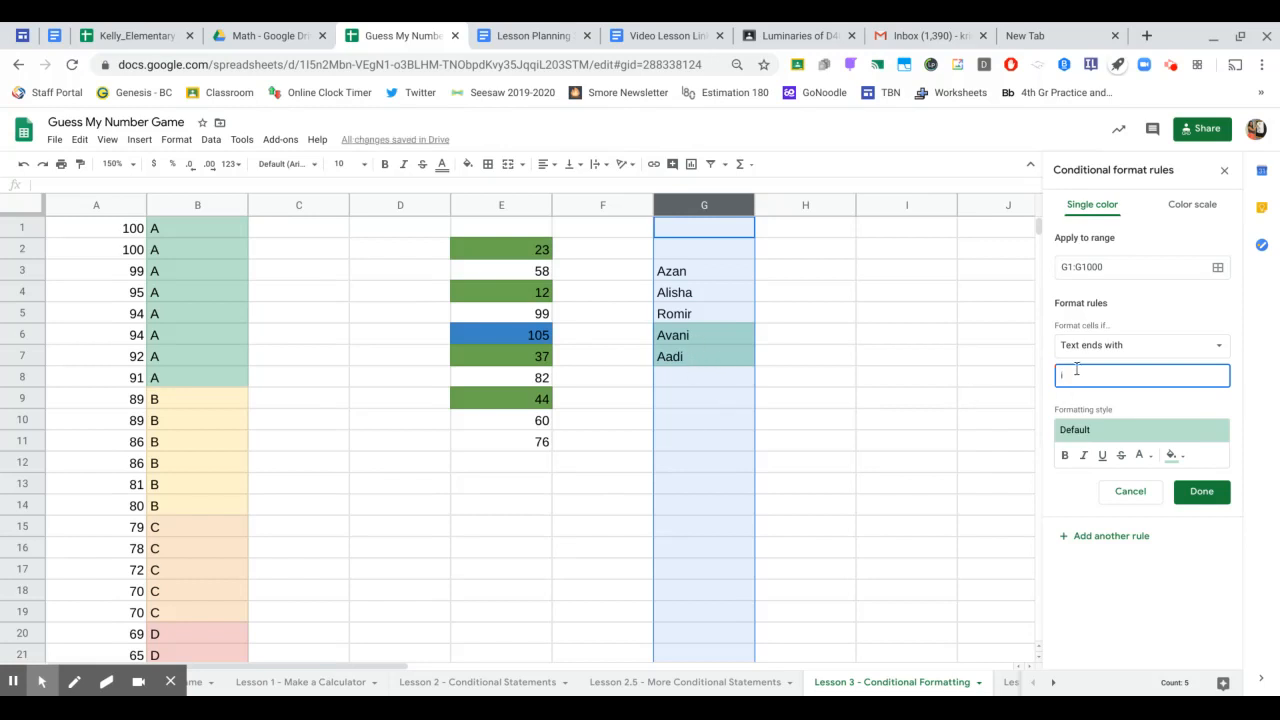
{"action": "key", "text": "BackSpace"}
- Set the column G rule to Text contains 'n' and close the rules sidebar
{"action": "left_click", "coordinate": [1155, 355]}
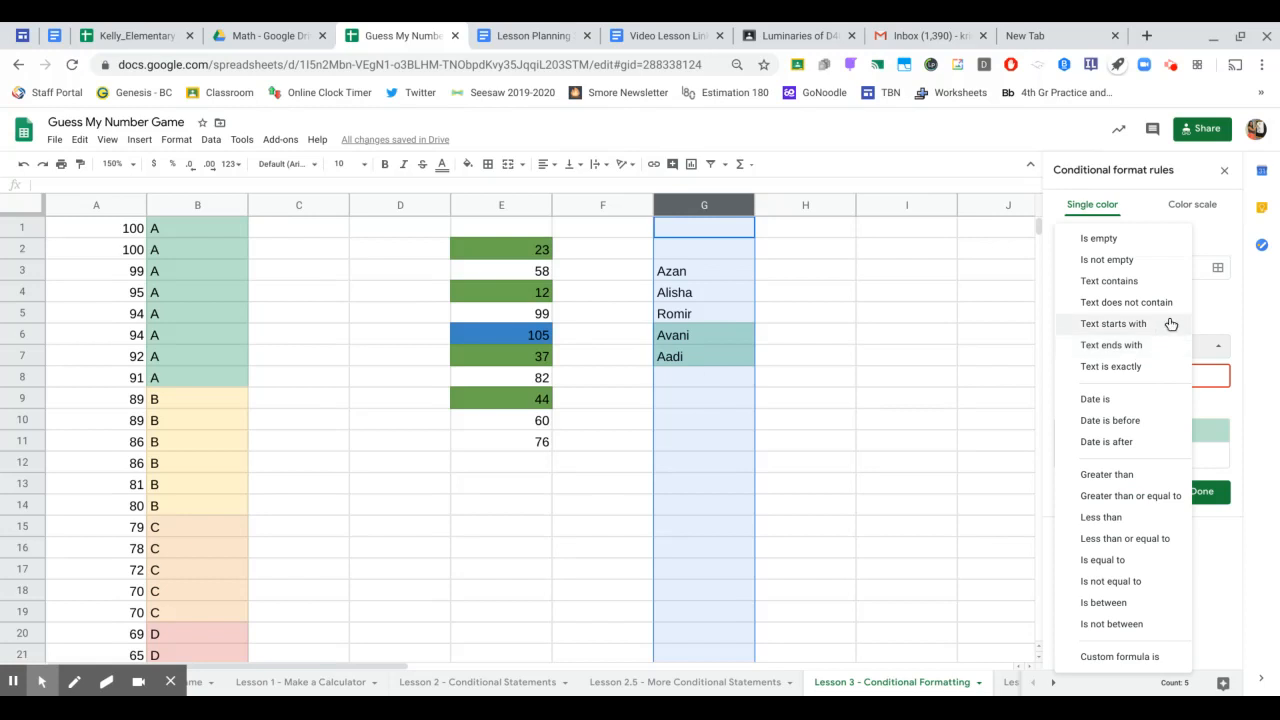
{"action": "left_click", "coordinate": [1139, 290]}
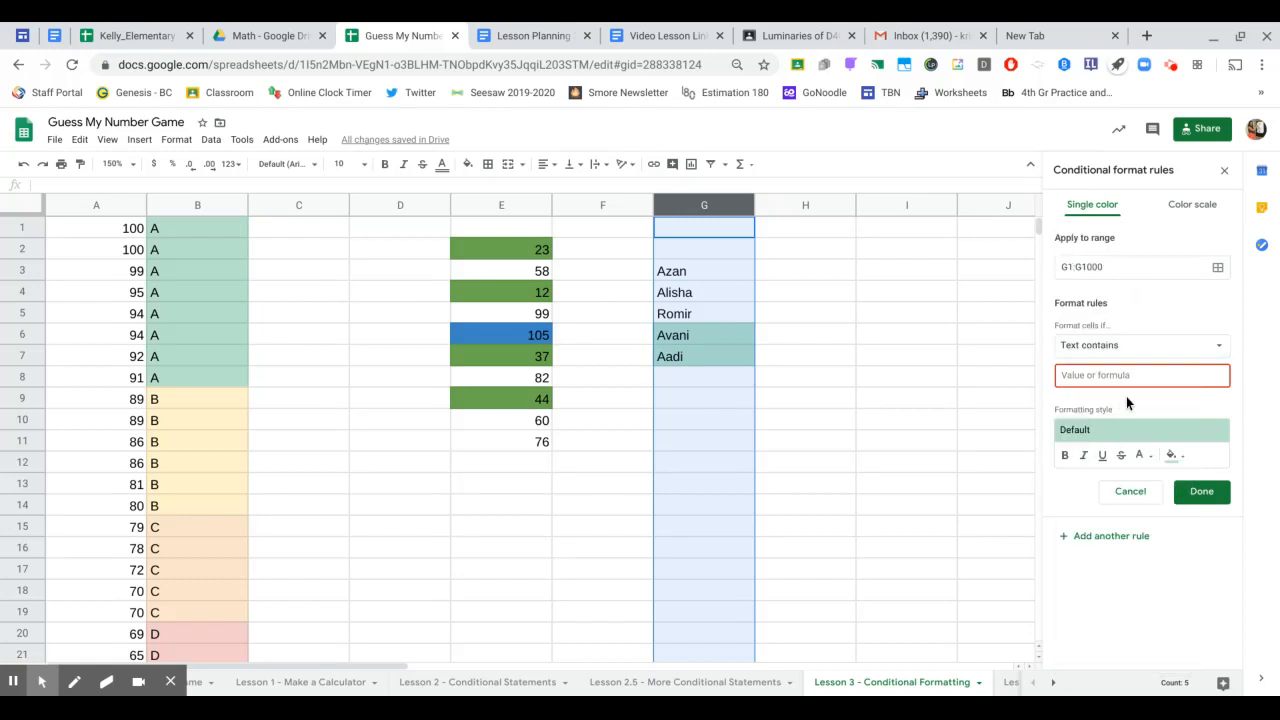
{"action": "type", "text": "n"}
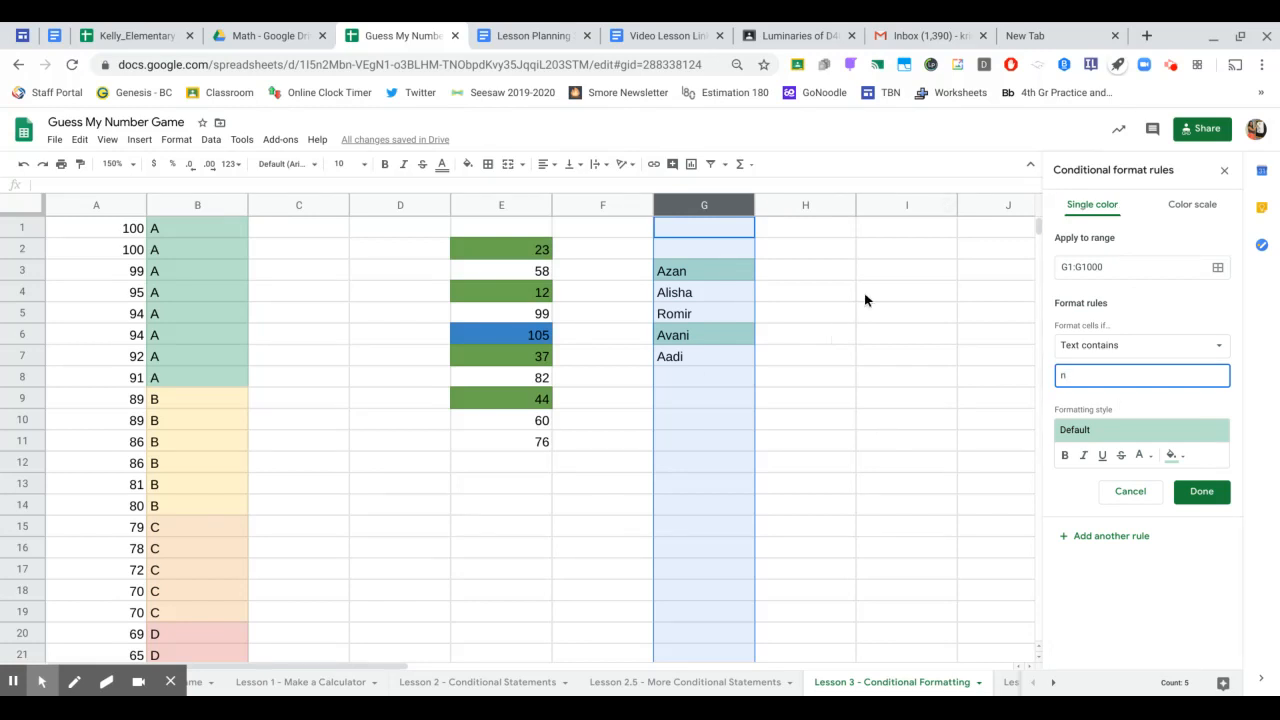
{"action": "left_click", "coordinate": [1225, 173]}
{"action": "left_click", "coordinate": [864, 248]}
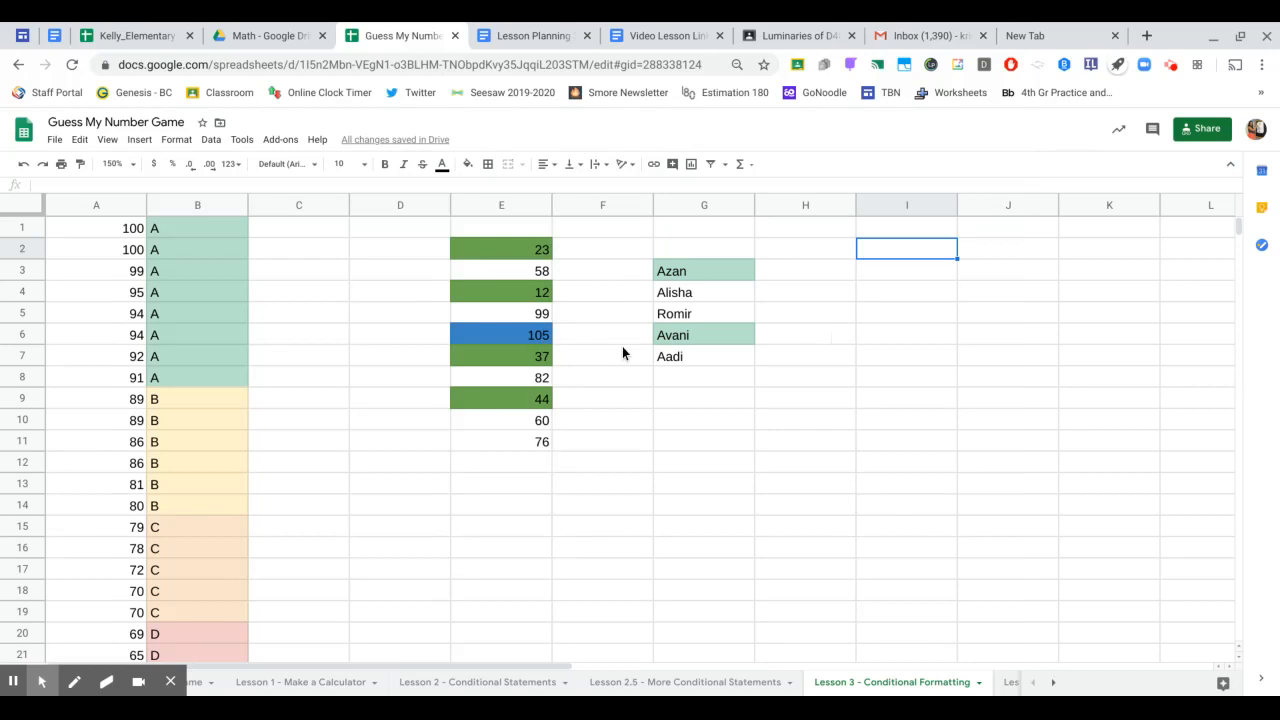
- Add three more student first names in G8 to G10 and review the shading
{"action": "left_click", "coordinate": [692, 377]}
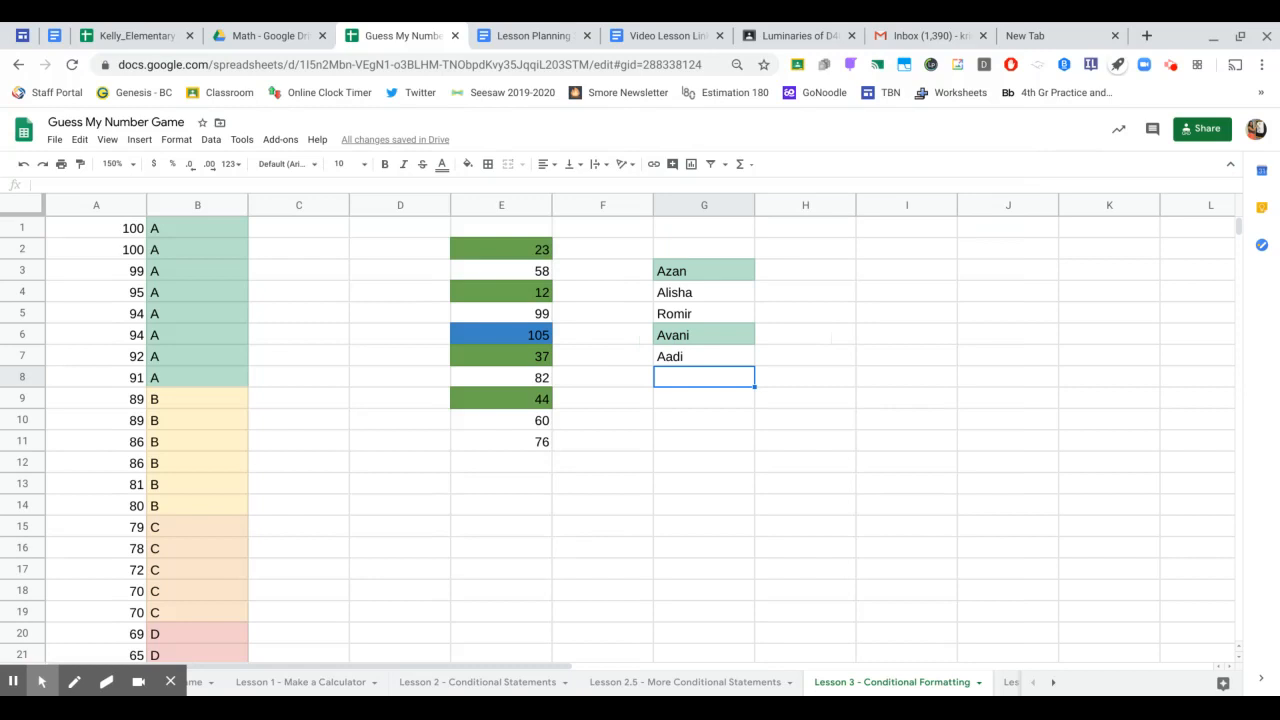
{"action": "type", "text": "Kavin"}
{"action": "key", "text": "Return"}
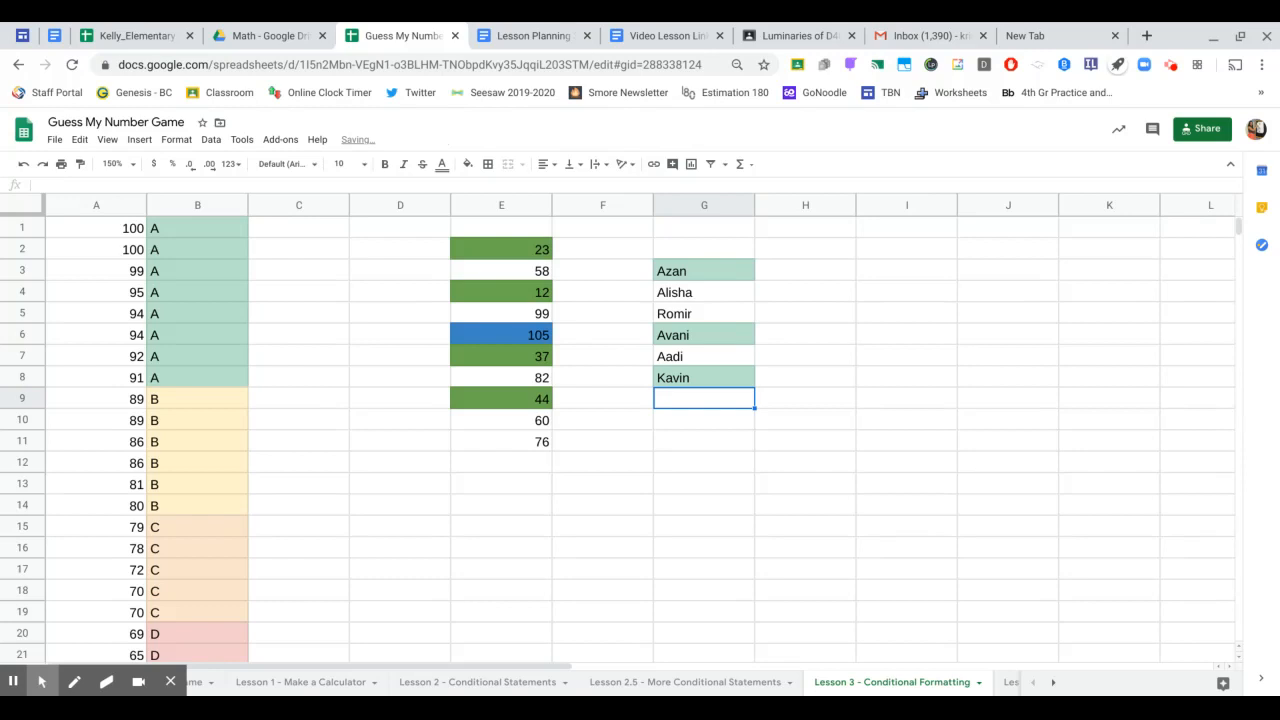
{"action": "type", "text": "Maaz"}
{"action": "key", "text": "Return"}
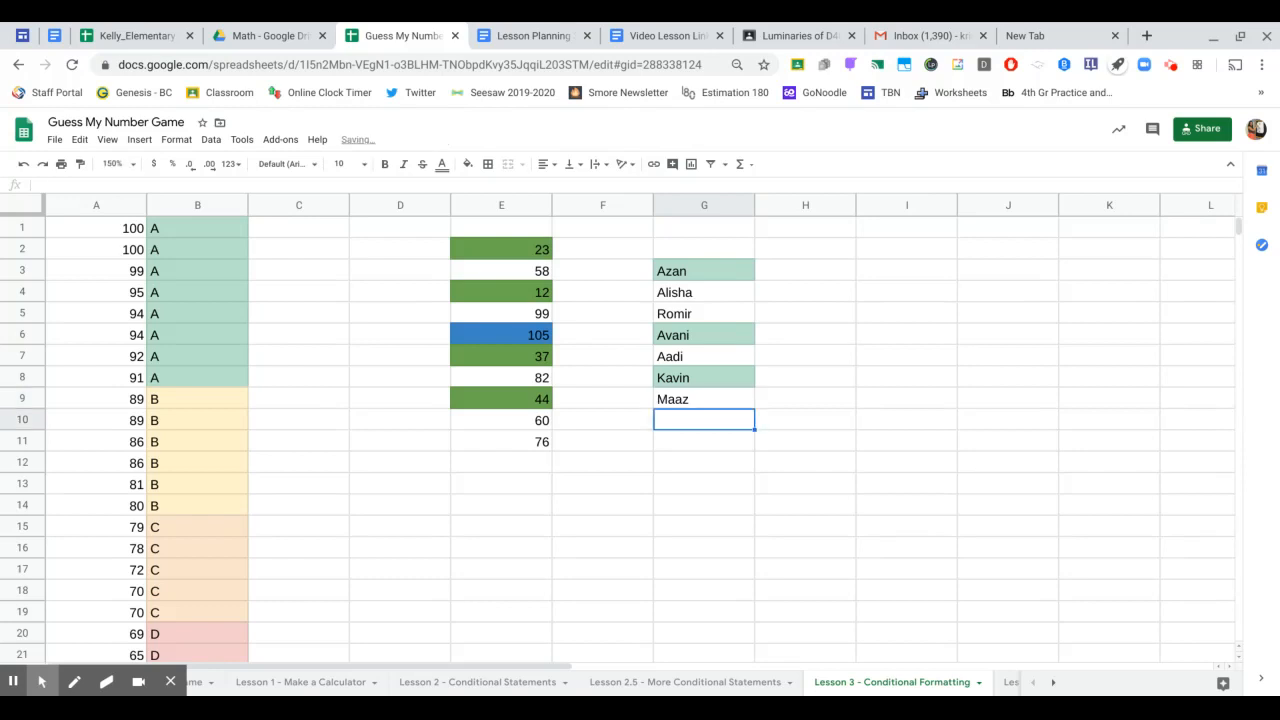
{"action": "type", "text": "Orik"}
{"action": "key", "text": "Return"}
{"action": "key", "text": "Down"}
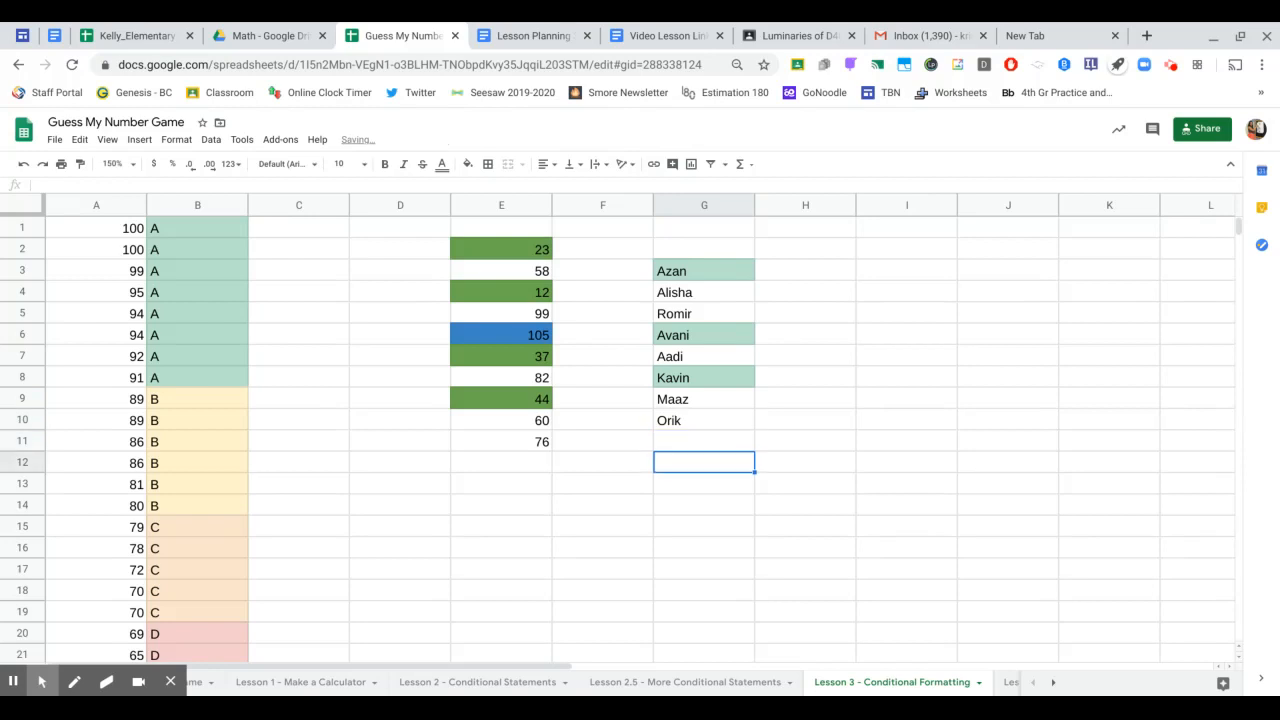
{"action": "key", "text": "Up"}
{"action": "key", "text": "Up"}
{"action": "key", "text": "Up"}
{"action": "key", "text": "Up"}
{"action": "key", "text": "Up"}
{"action": "key", "text": "Up"}
{"action": "key", "text": "Up"}
{"action": "key", "text": "Up"}
{"action": "key", "text": "Up"}
{"action": "key", "text": "Down"}
{"action": "key", "text": "Down"}
{"action": "key", "text": "Down"}
{"action": "key", "text": "Down"}
{"action": "key", "text": "Down"}
{"action": "key", "text": "Down"}
{"action": "key", "text": "Down"}
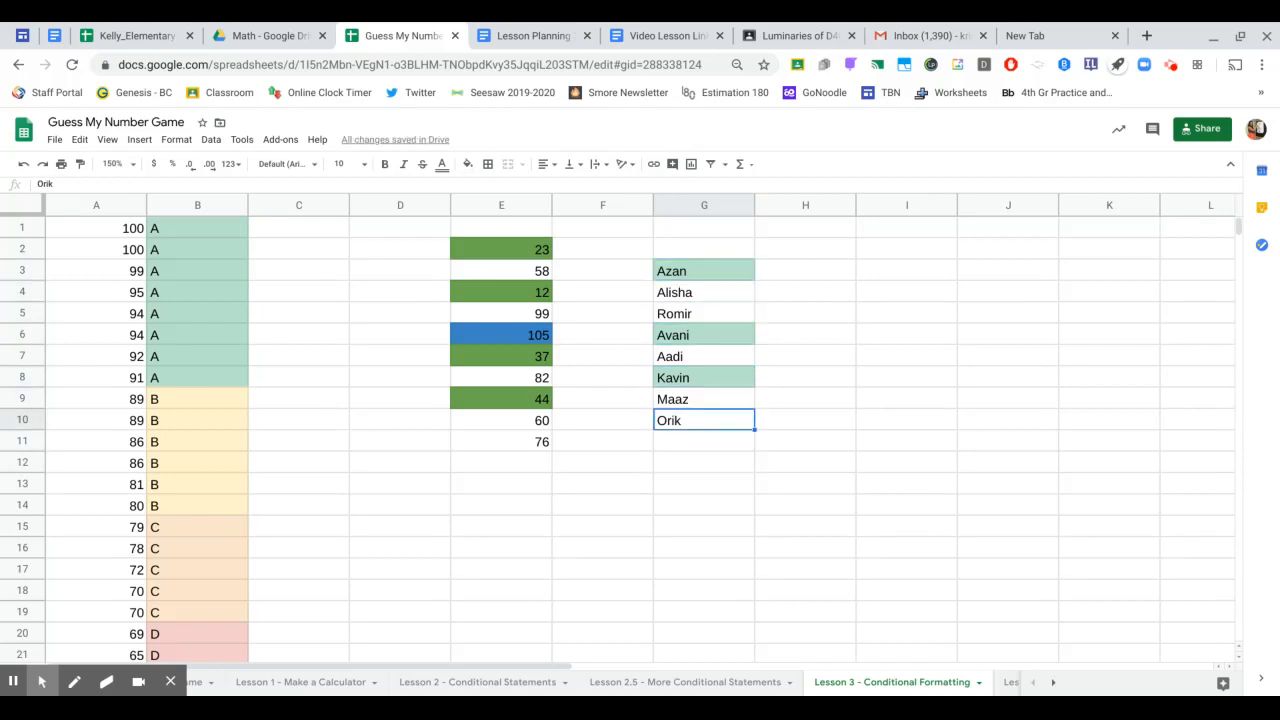